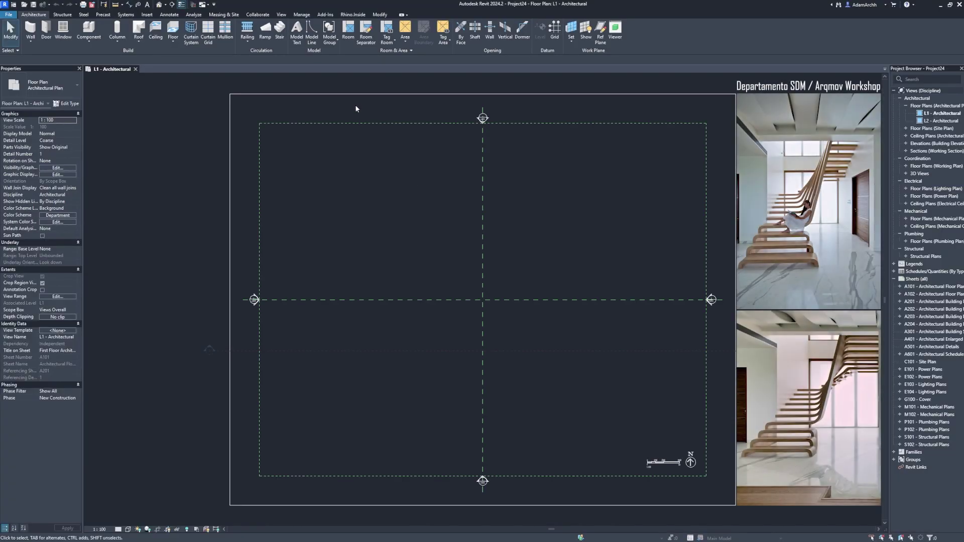
Step: Set the project's length units to centimeters
left_click(302, 14)
left_click(260, 38)
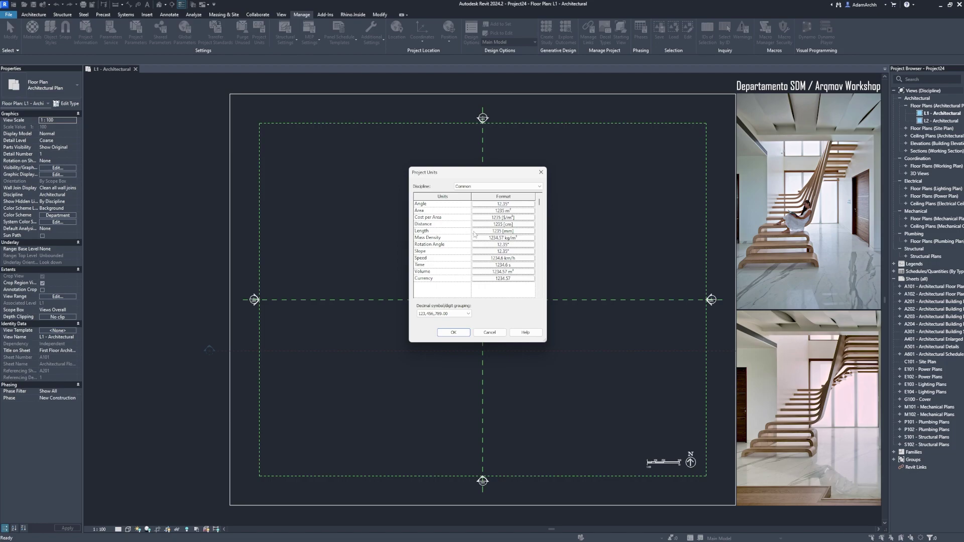
left_click(520, 231)
left_click(517, 227)
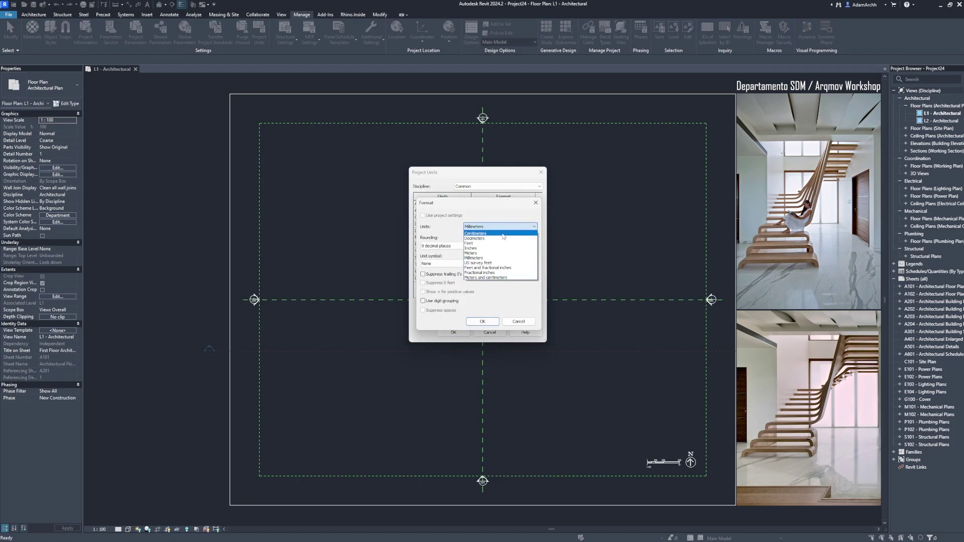
left_click(504, 237)
left_click(482, 321)
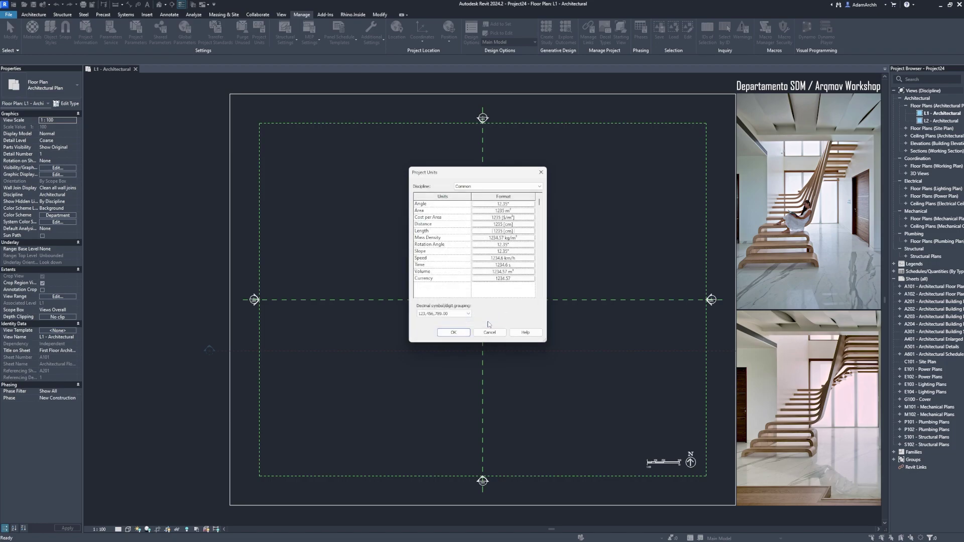
left_click(453, 333)
Step: Start a stair of type M_Stair-Metal-Plate Stringer with an actual run width of 120 cm
left_click(33, 14)
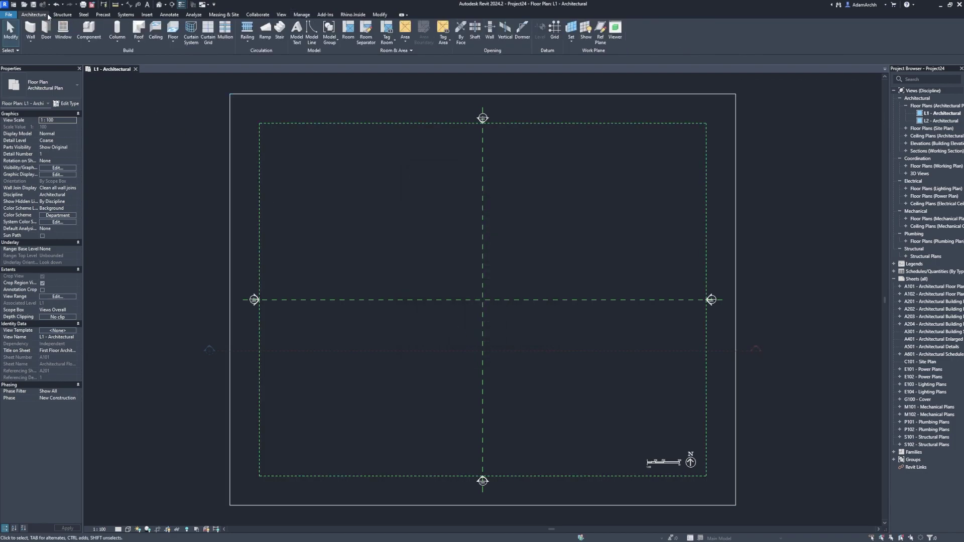
left_click(280, 29)
left_click(51, 85)
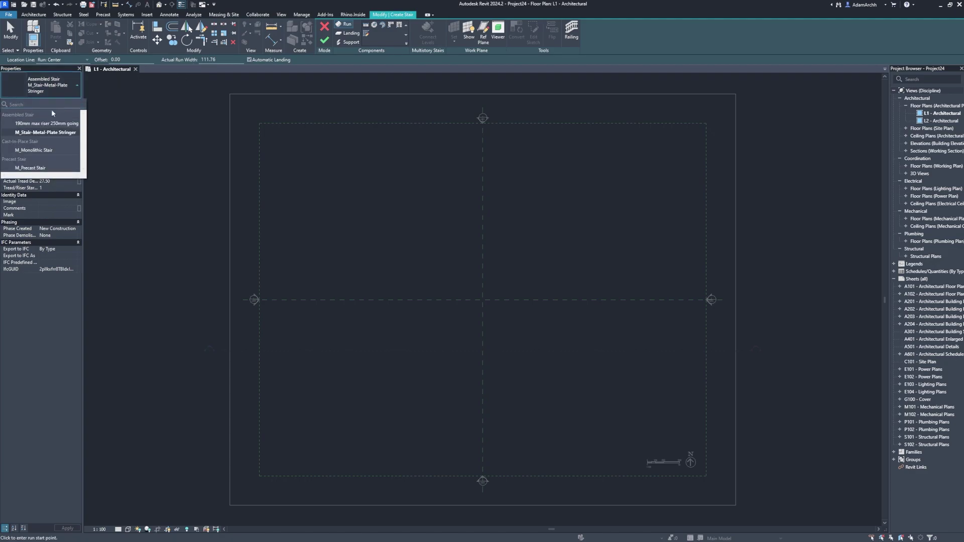
left_click(78, 133)
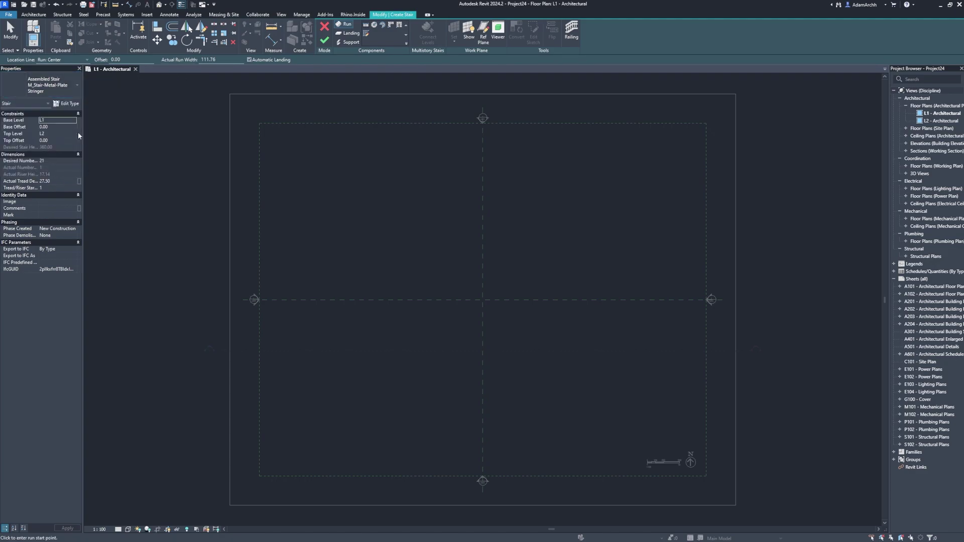
left_click(227, 60)
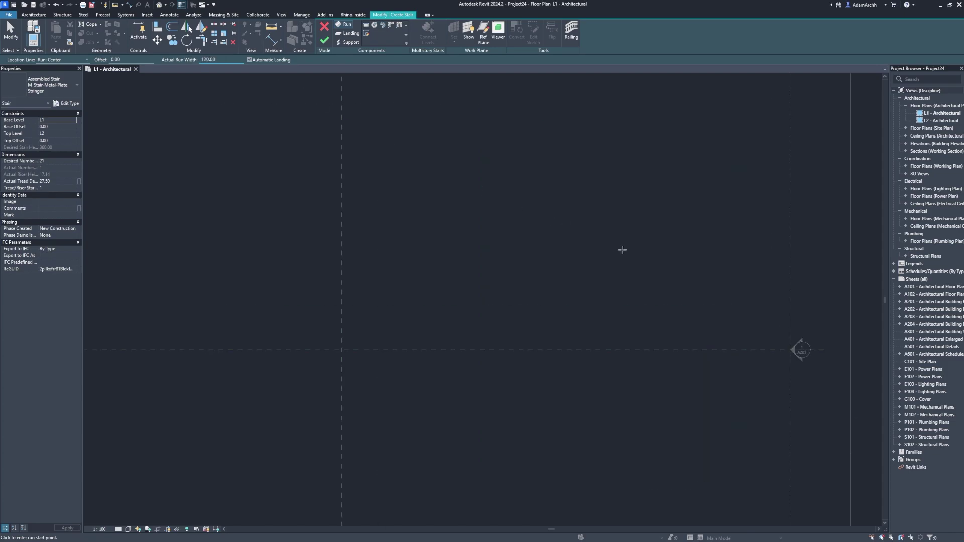
Step: Lay out a U-shaped stair with a 12-riser lower run and a parallel upper run ending at riser 21, joined by a landing
left_click(665, 358)
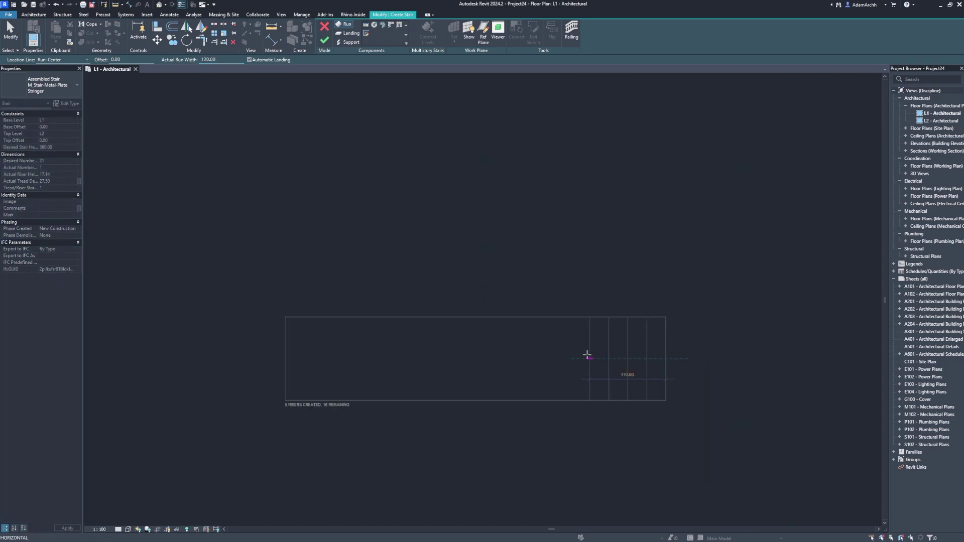
left_click(447, 358)
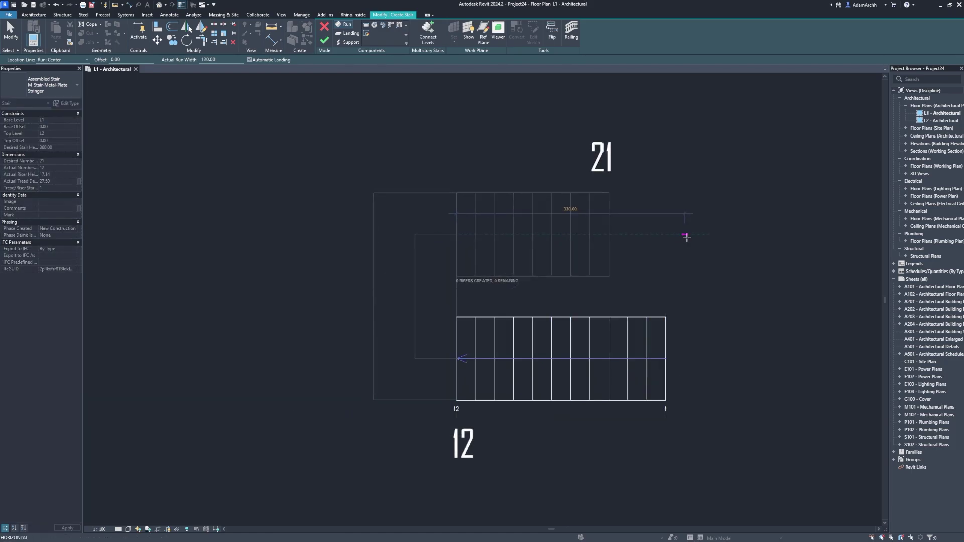
left_click(687, 239)
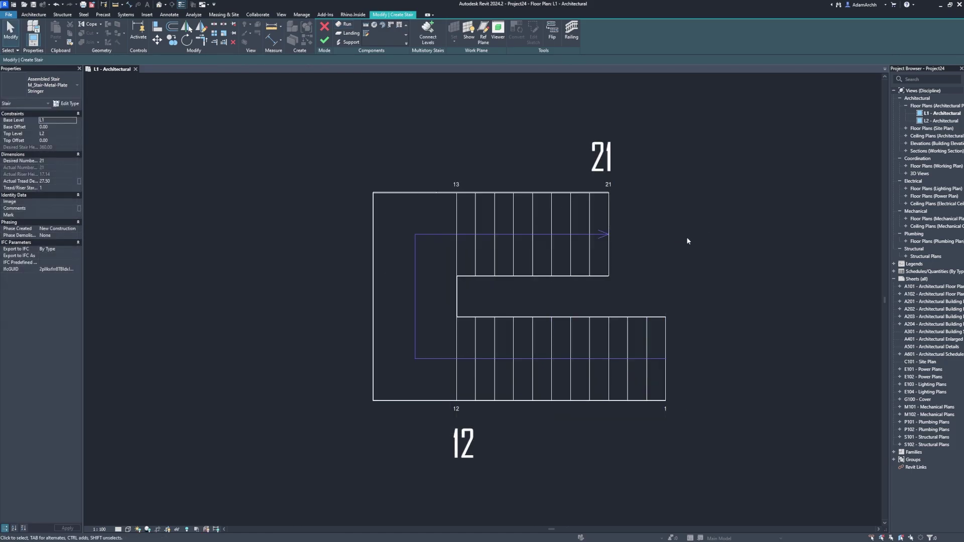
Step: Set the stair's railing to None and finish the stair
left_click(571, 44)
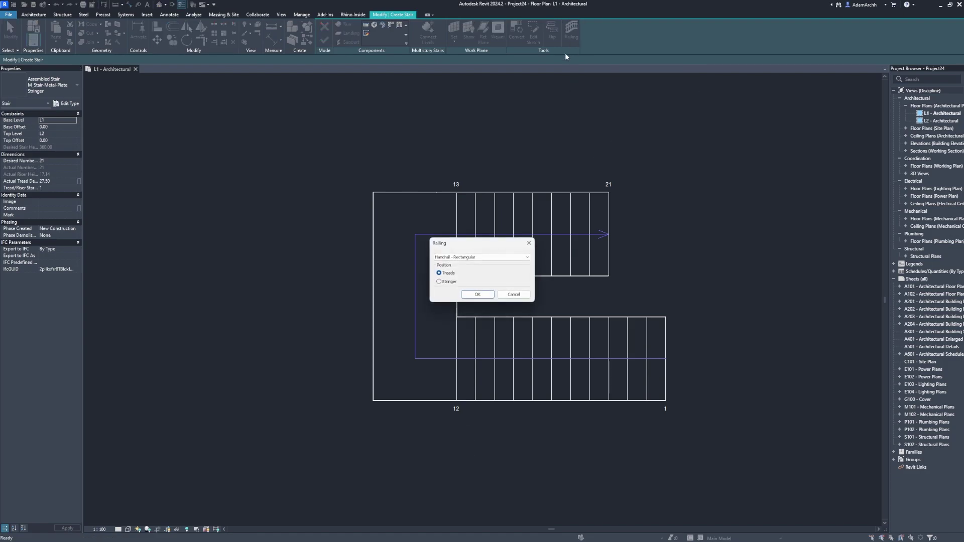
left_click(482, 257)
left_click(449, 300)
left_click(490, 297)
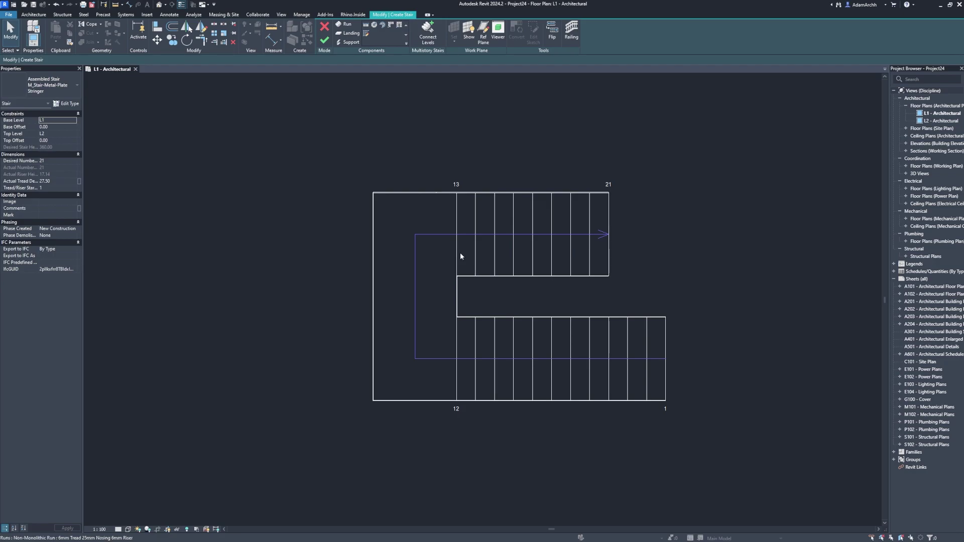
left_click(325, 40)
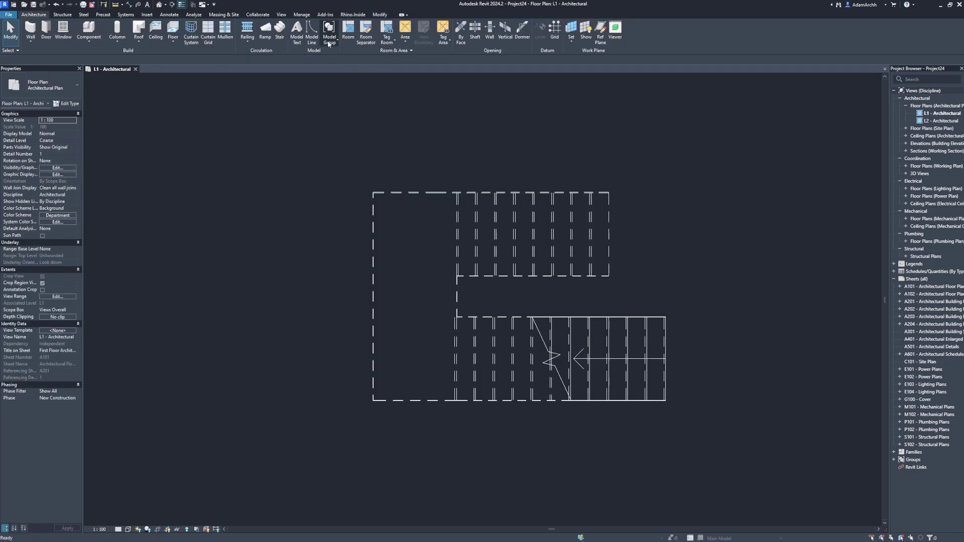
Step: Open the default 3D view and turn off the display of all annotation categories in it
left_click(160, 4)
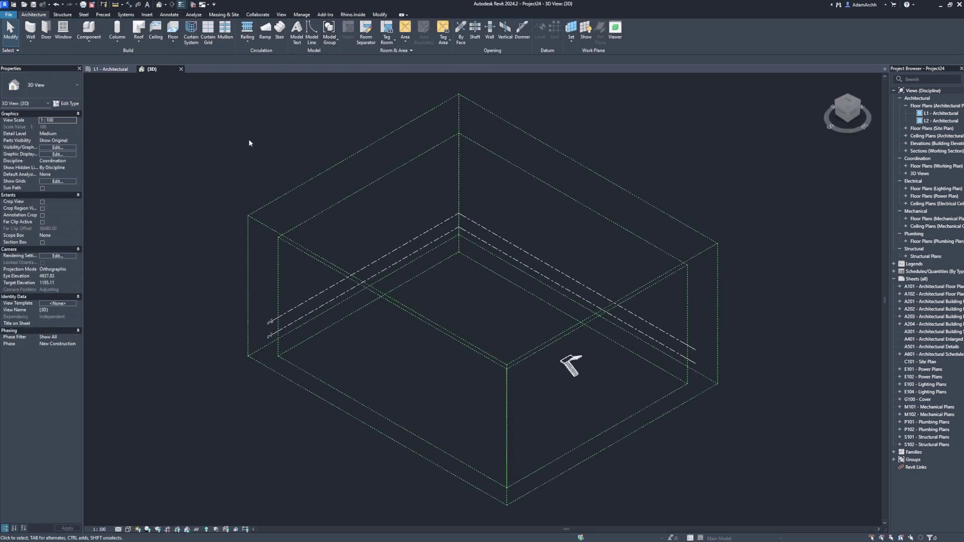
key("v")
key("v")
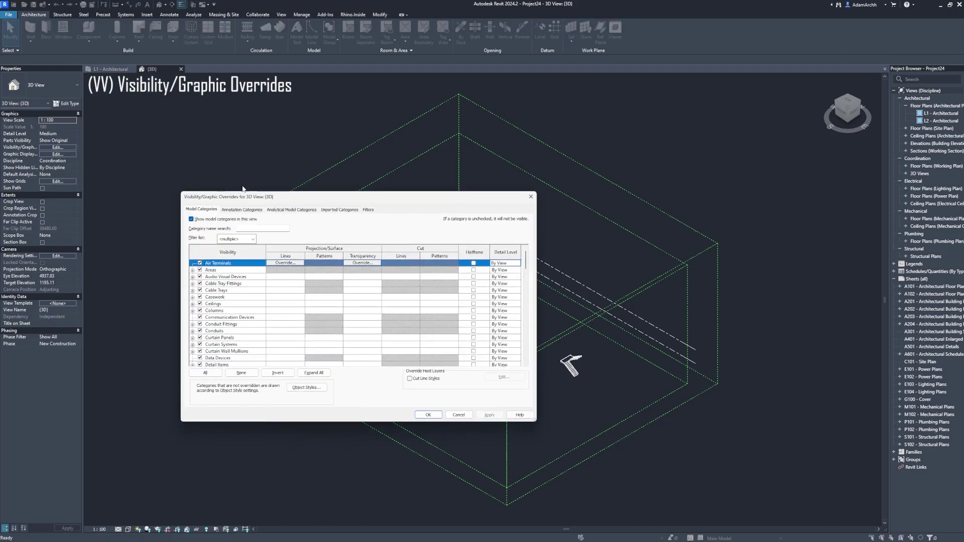
left_click(245, 209)
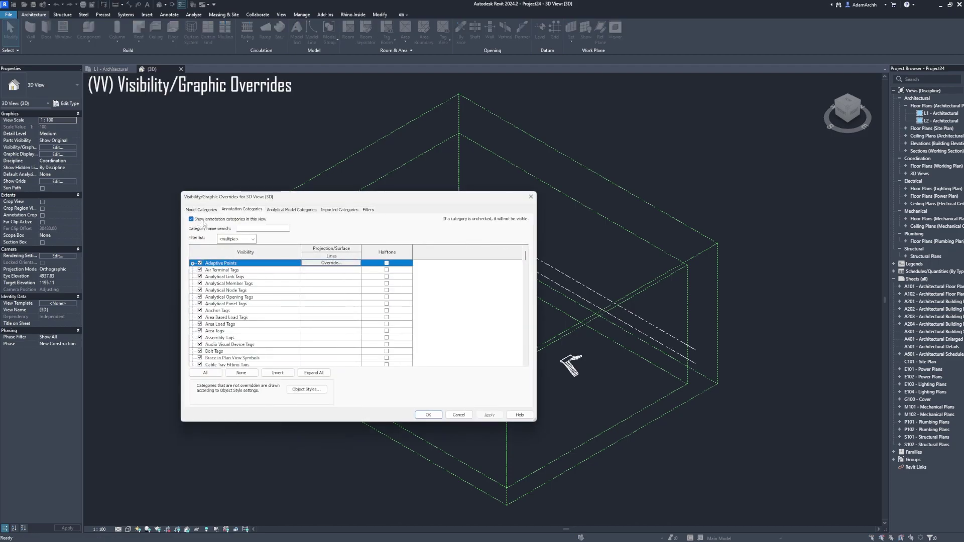
left_click(265, 221)
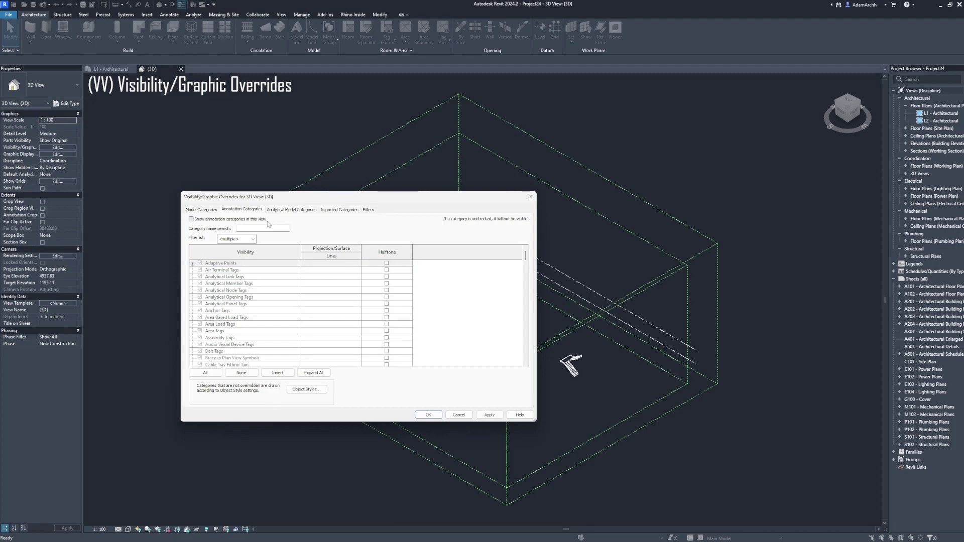
left_click(485, 416)
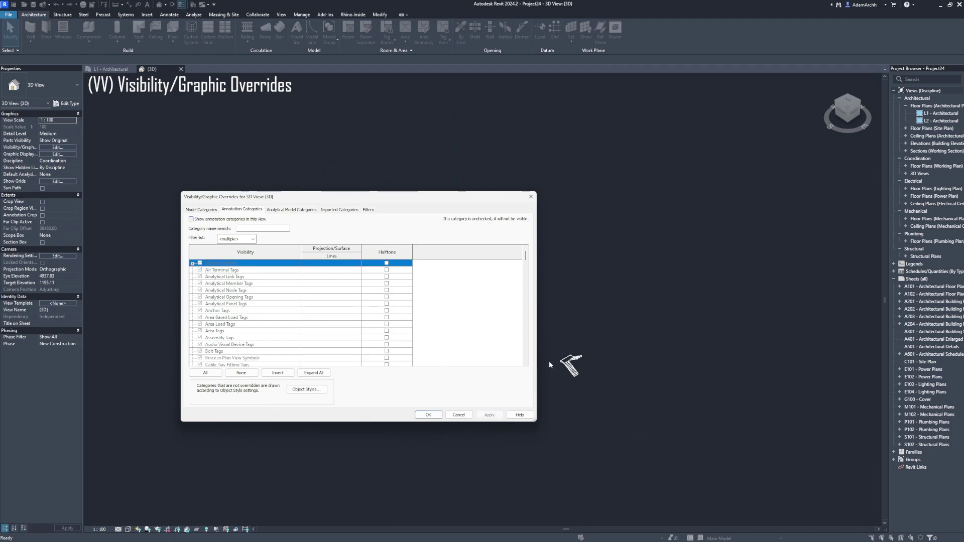
left_click(435, 414)
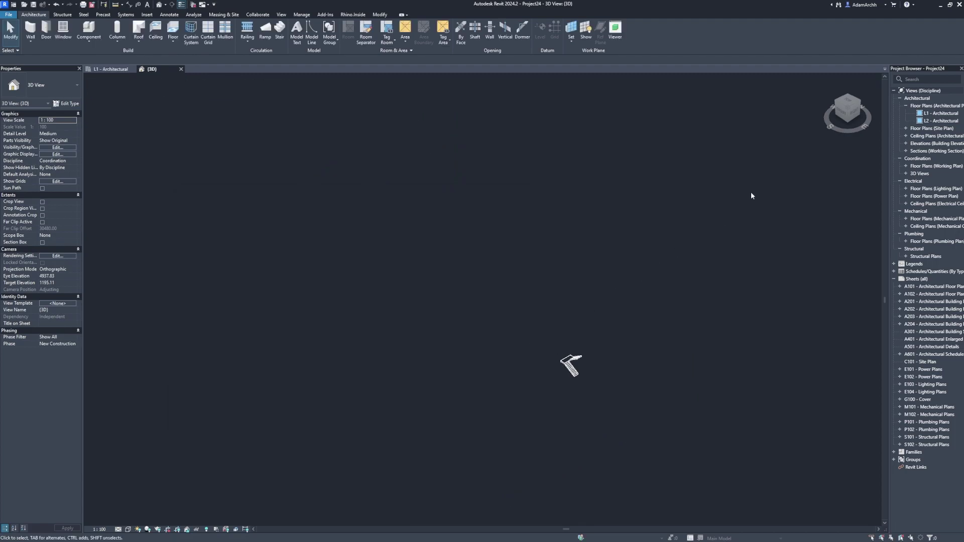
Step: Set both the right and left supports of the stair type to None
left_click(831, 80)
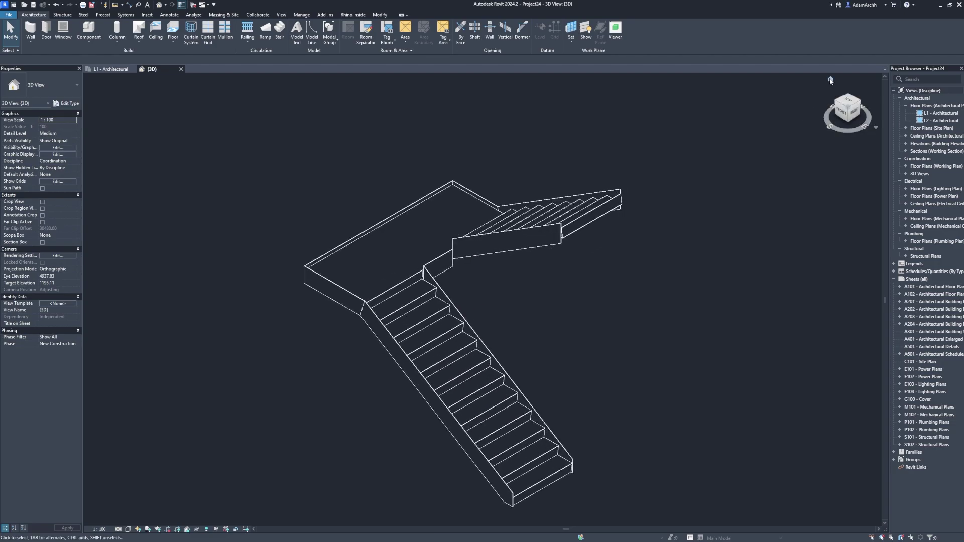
left_click(622, 198)
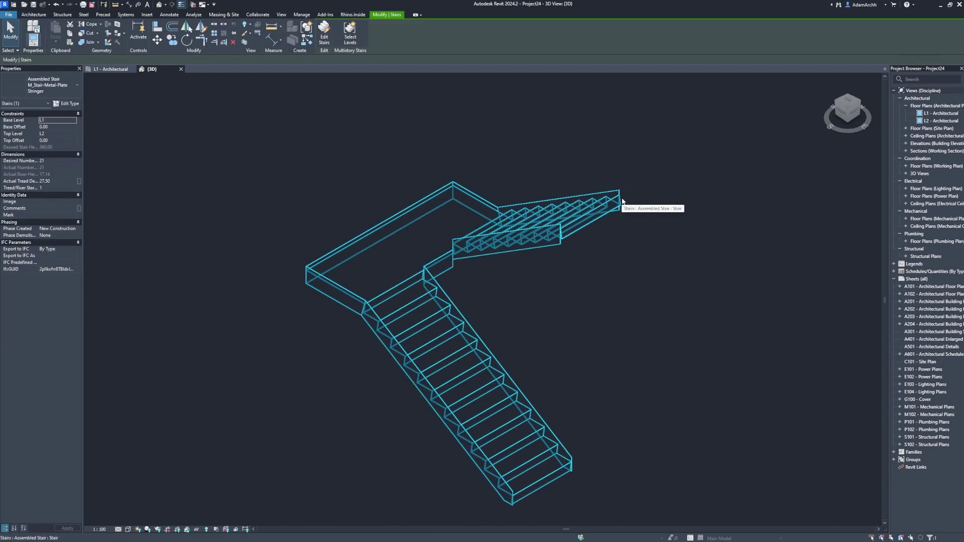
left_click(79, 104)
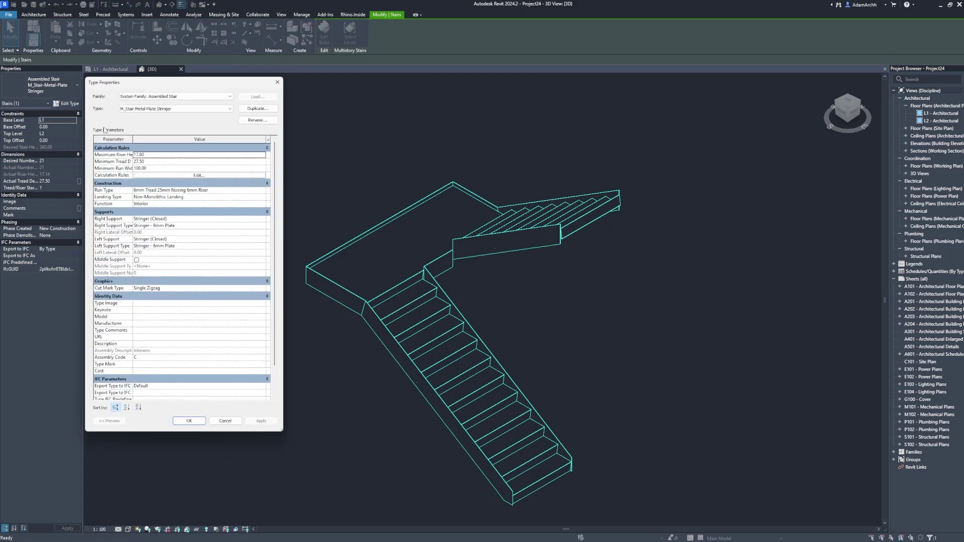
left_click(263, 222)
left_click(255, 226)
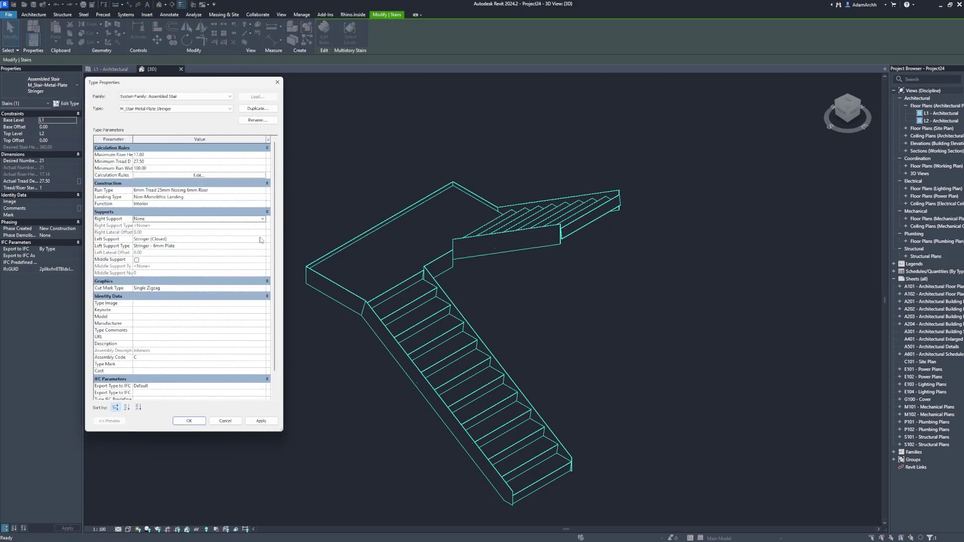
left_click(262, 240)
left_click(256, 246)
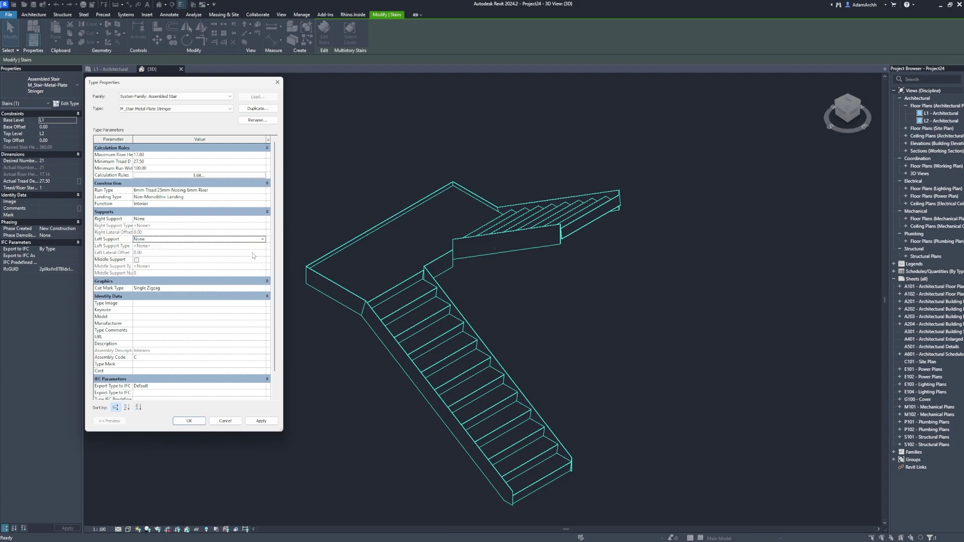
left_click(261, 421)
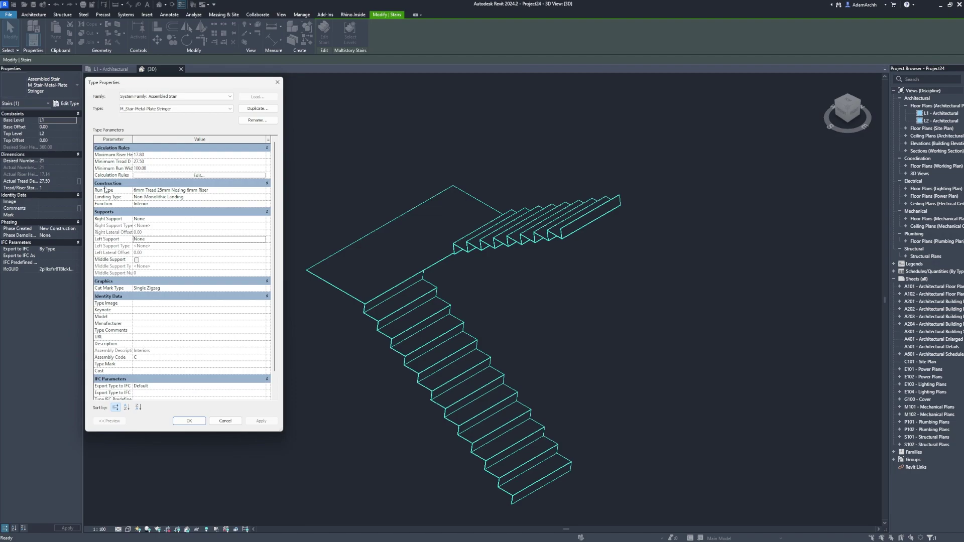
Step: In the stair's run type, set the tread thickness to 5 cm and the nosing length to 0
left_click(262, 193)
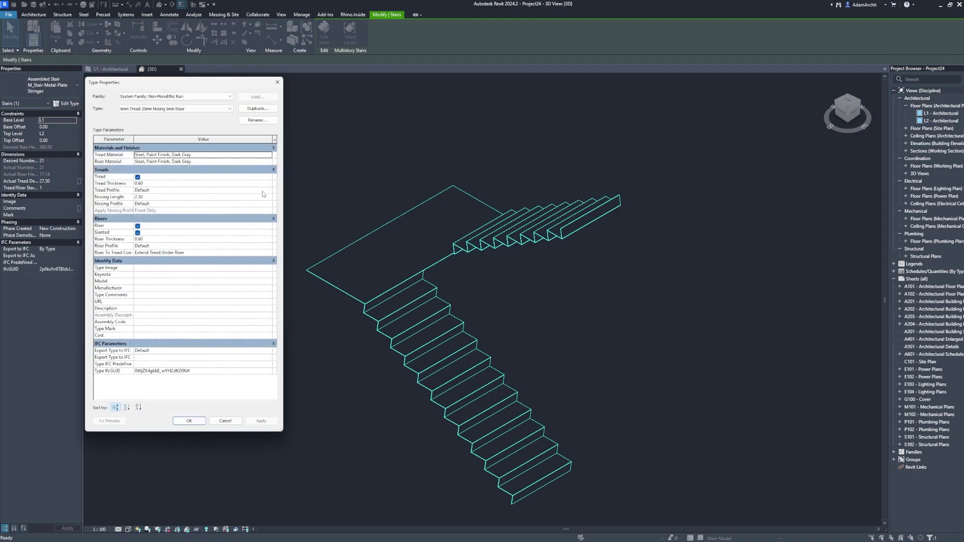
left_click(147, 184)
key("Return")
left_click(147, 196)
type("0")
key("Return")
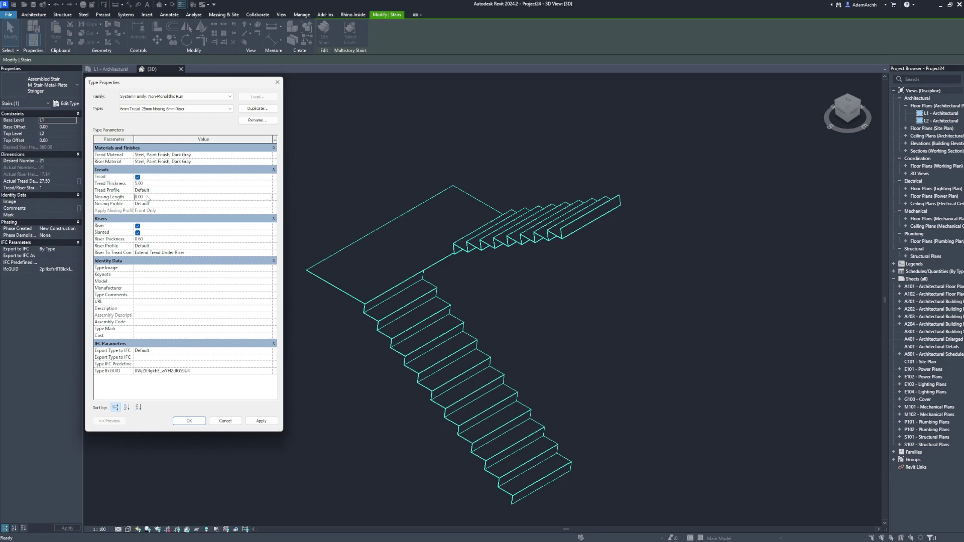
left_click(261, 421)
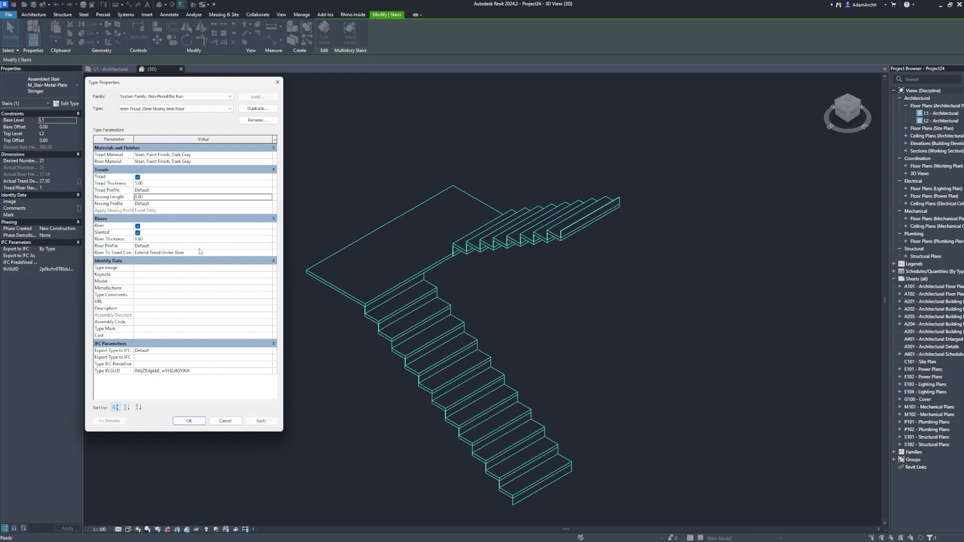
Step: Turn off the Riser and Slanted options in the run type to leave open treads, and deselect the stair
left_click(138, 227)
left_click(138, 233)
left_click(261, 421)
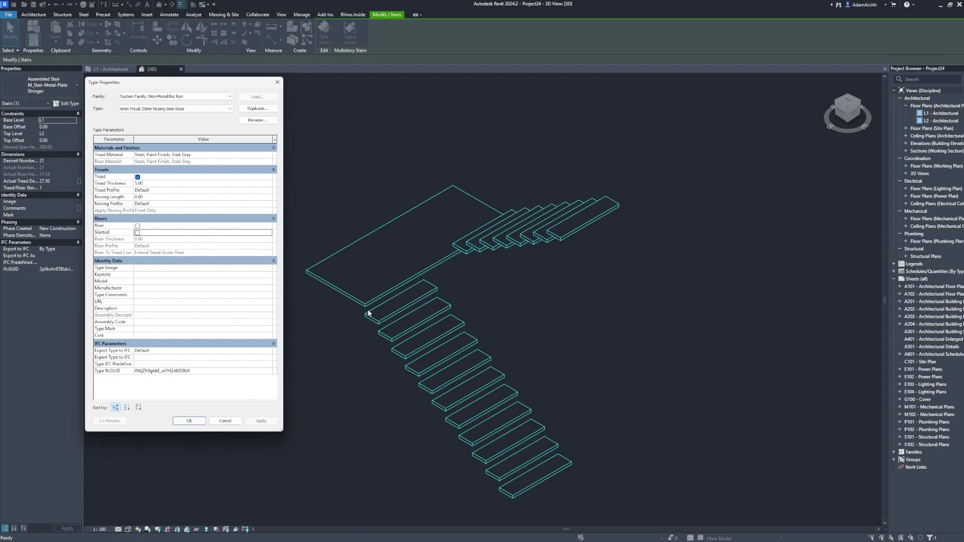
left_click(189, 421)
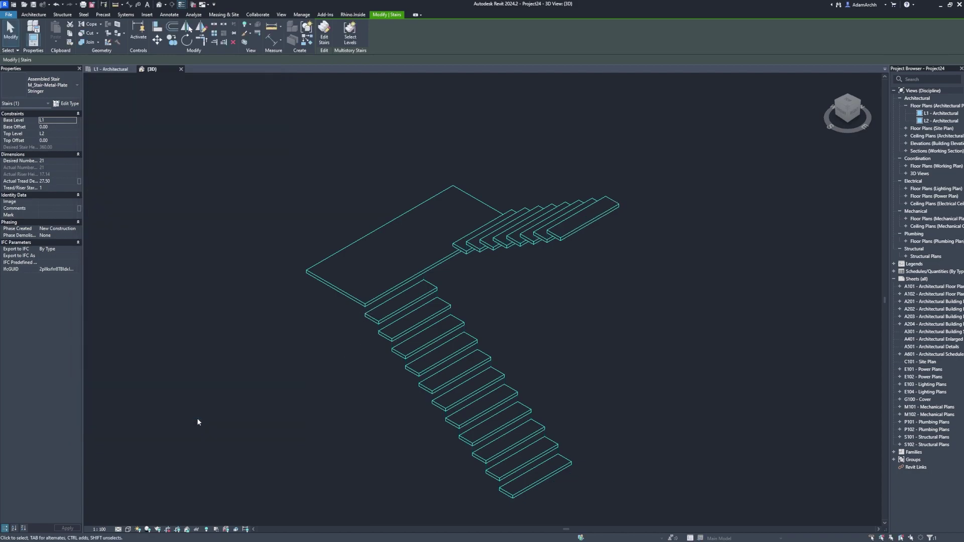
left_click(203, 382)
Step: Create an in-place model in the Stairs category, keeping the suggested name
left_click(100, 43)
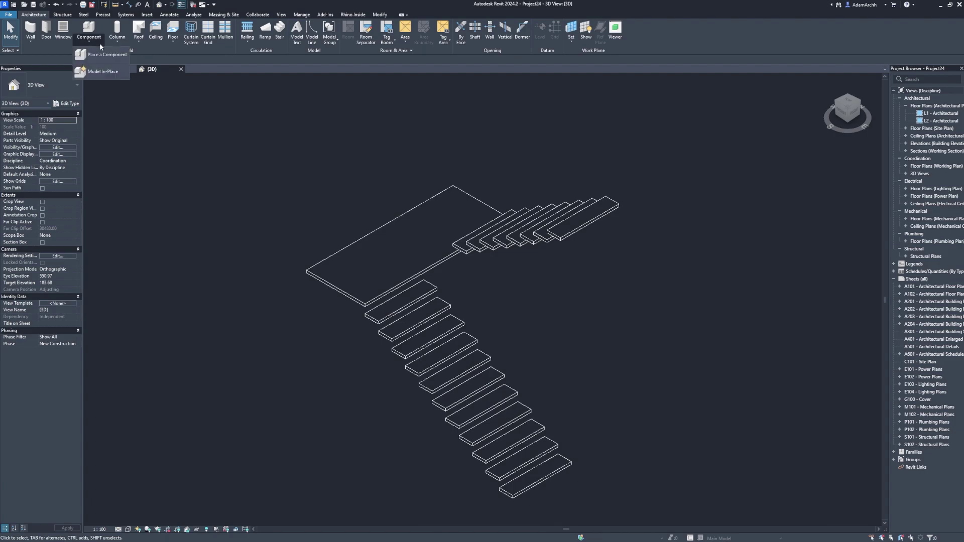
left_click(121, 71)
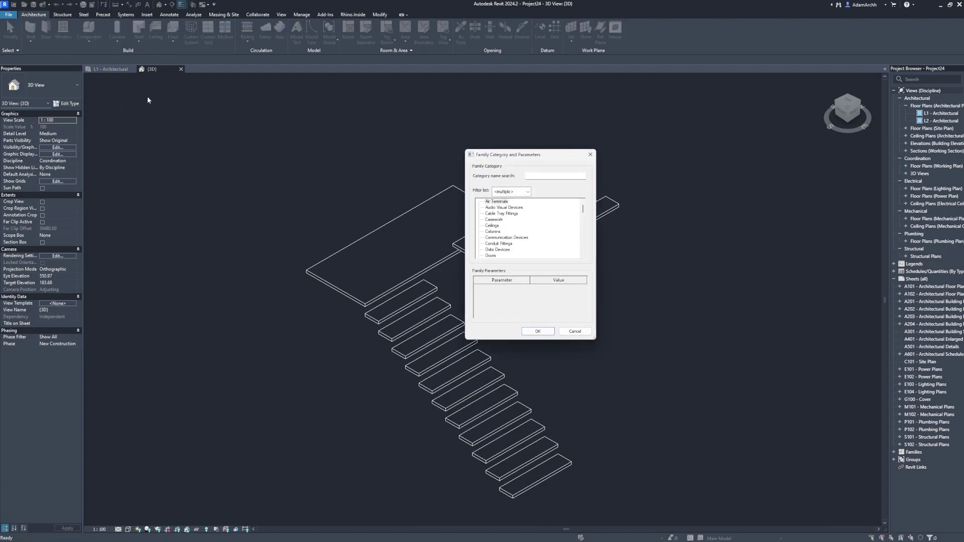
type("stairs")
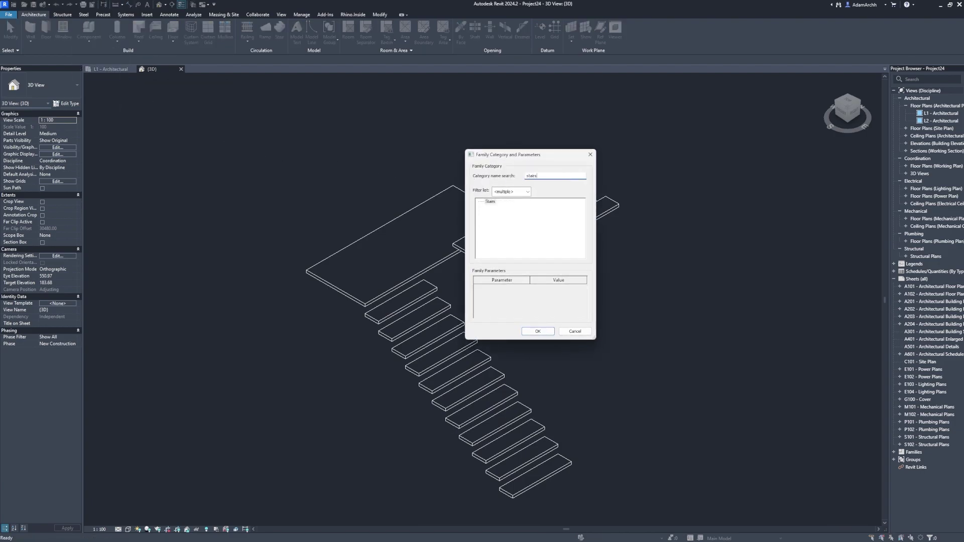
left_click(491, 202)
left_click(525, 331)
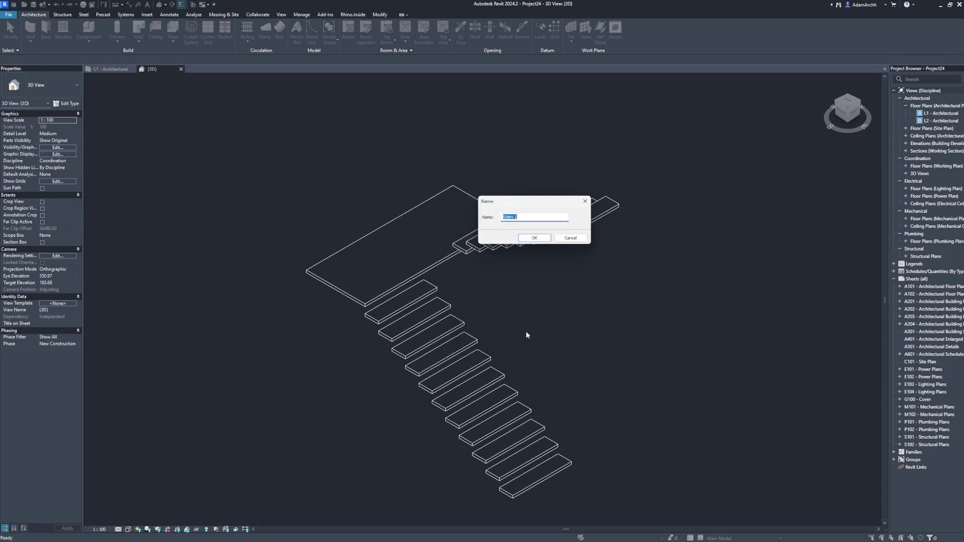
left_click(537, 241)
Step: Set the front face of the fourth tread from the floor as the work plane and view it from the right side
left_click(445, 42)
left_click(483, 73)
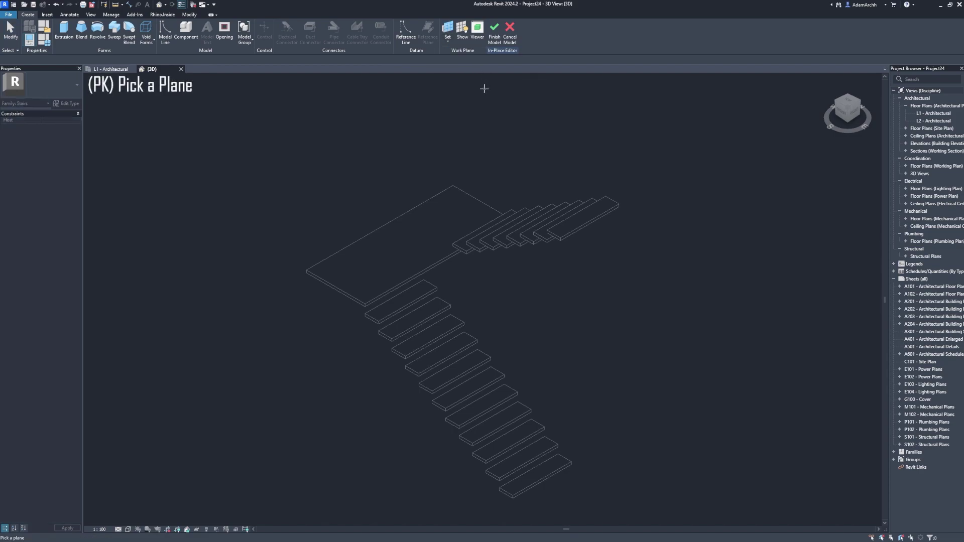
left_click(525, 418)
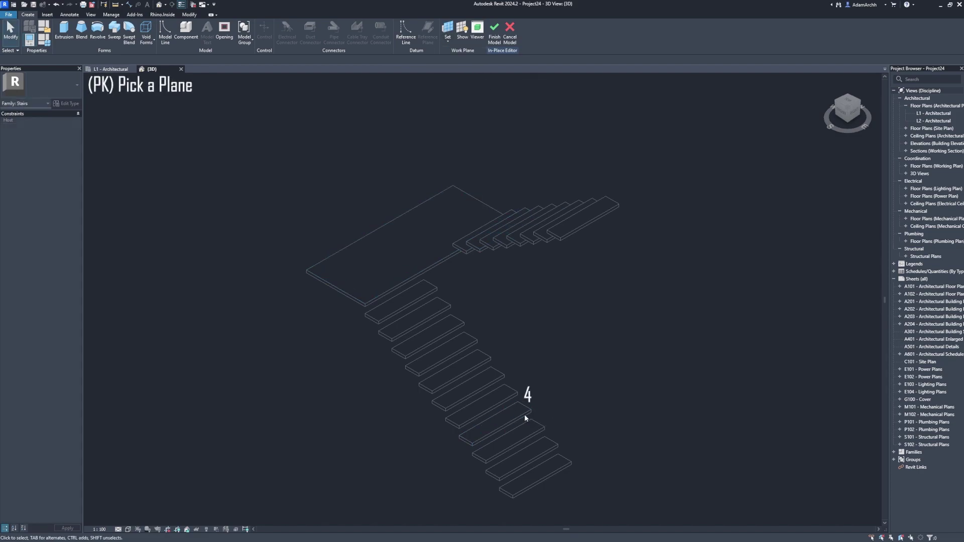
left_click(855, 114)
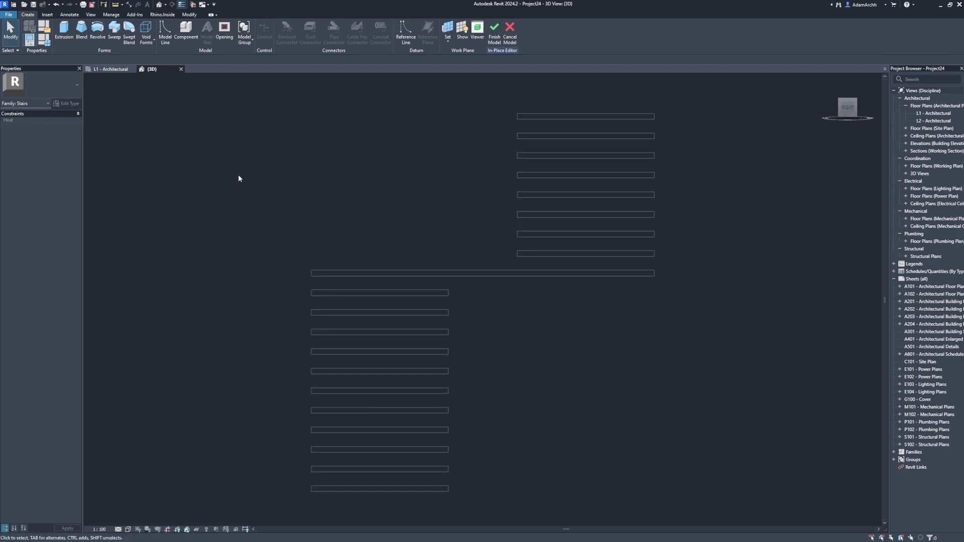
Step: Start an extrusion with a depth of -27.5 cm and a sketch corner radius of 25 cm
left_click(59, 44)
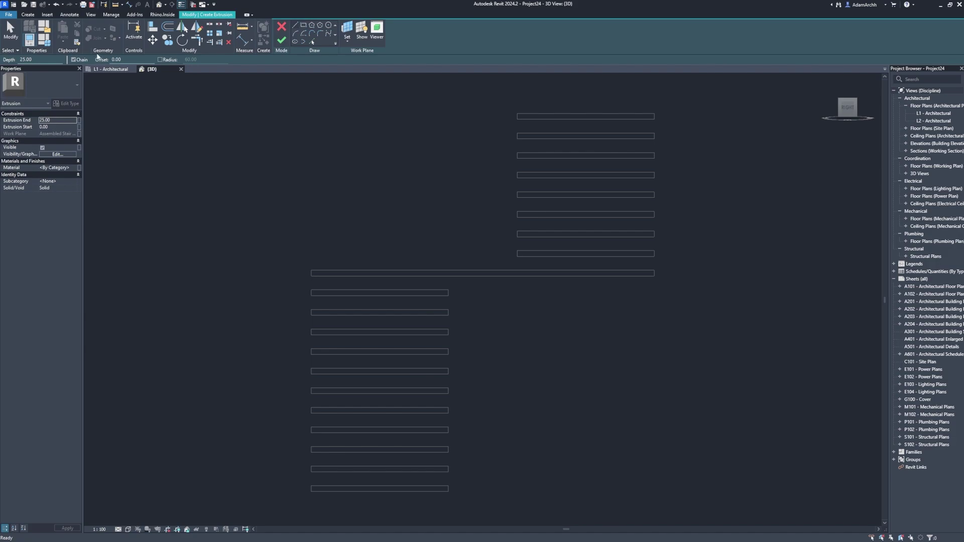
left_click(161, 60)
left_click(200, 59)
left_click(44, 60)
type("-27.5")
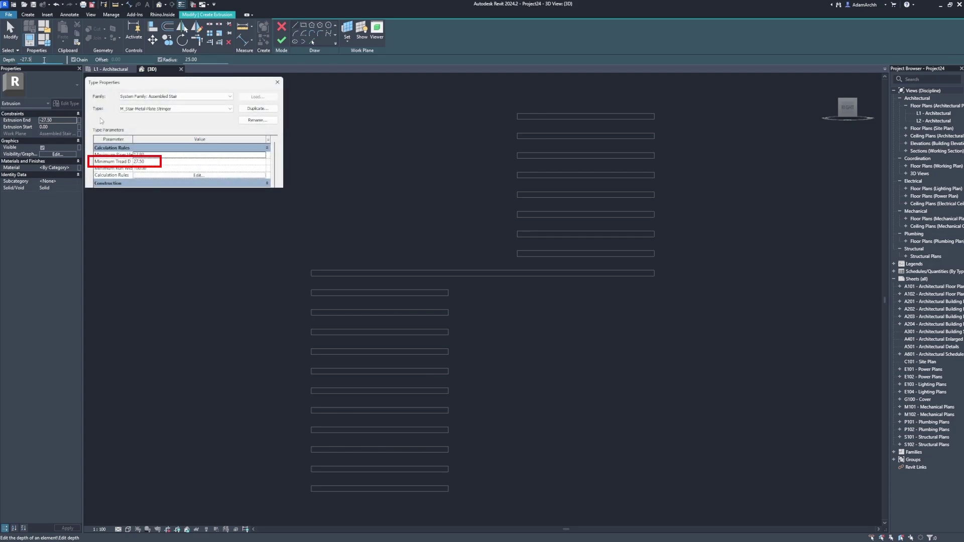
type("0")
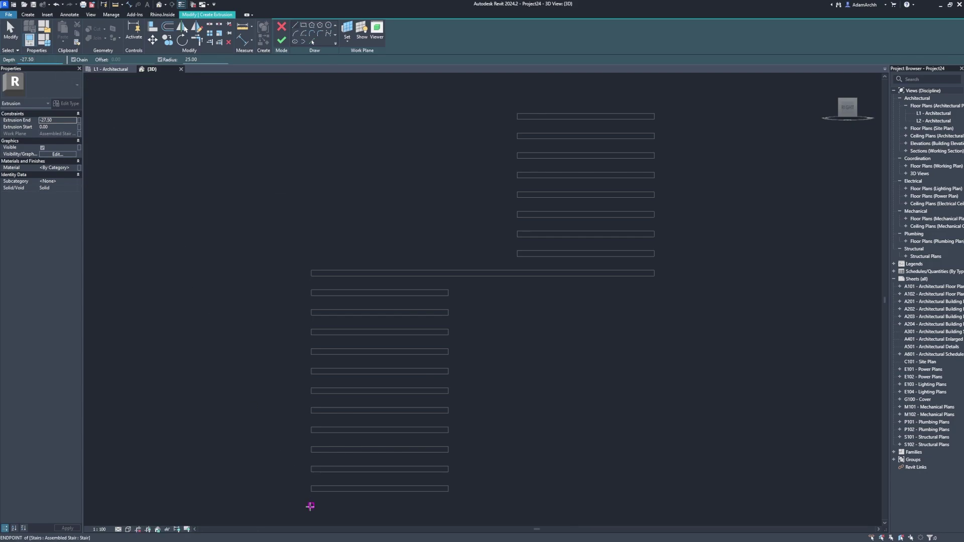
Step: Sketch a chained outline from the floor over the fourth tread's top, sloping up to the top tread, across it and down to the floor
left_click(311, 520)
left_click(311, 427)
left_click(445, 427)
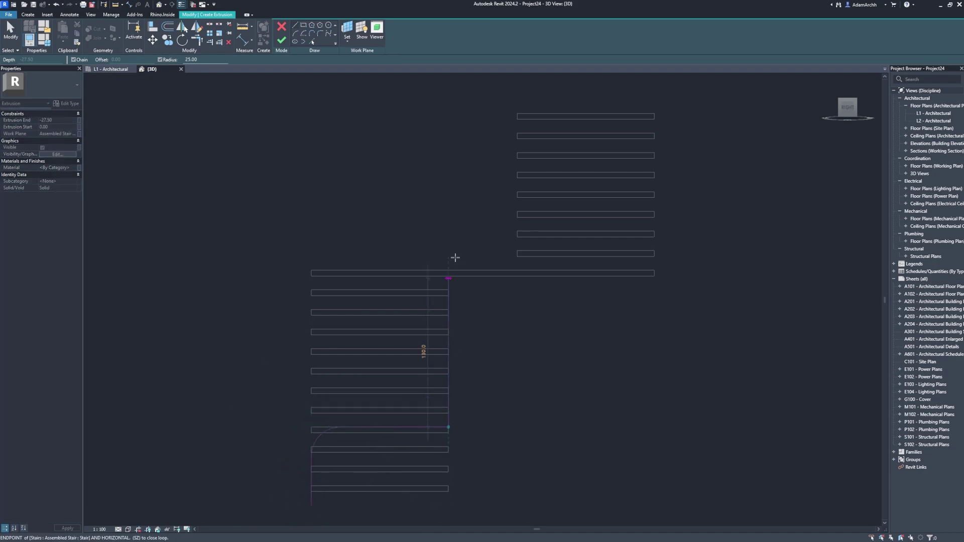
left_click(518, 115)
left_click(654, 114)
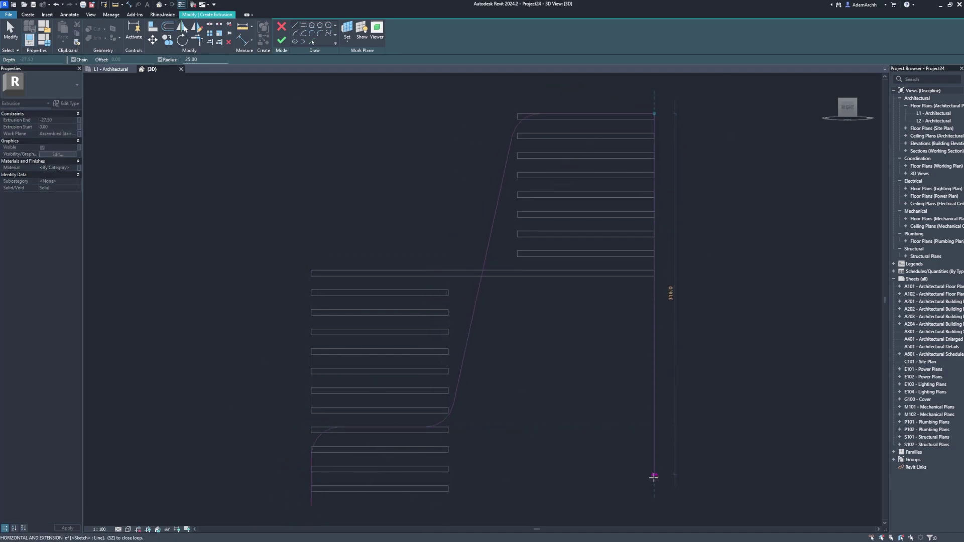
left_click(654, 508)
key("Escape")
key("Escape")
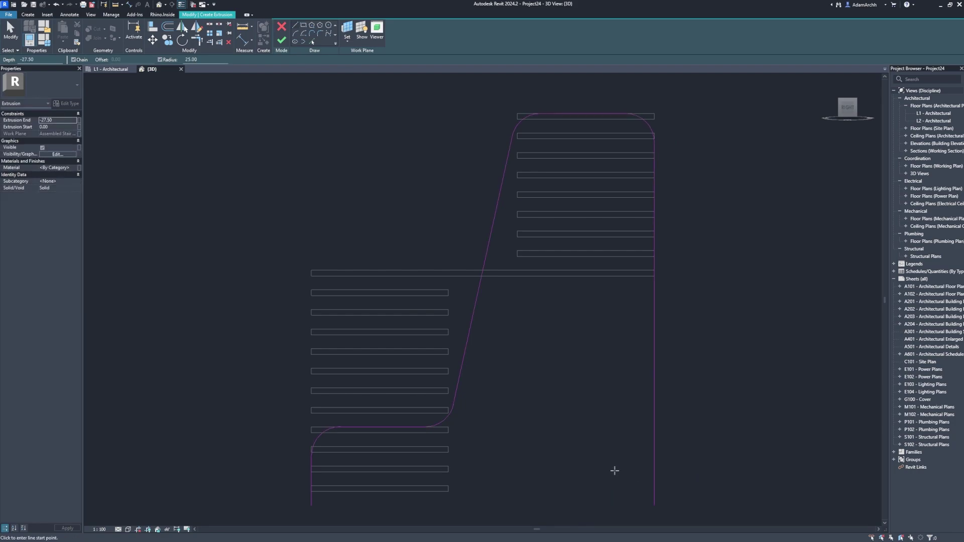
Step: Set the radius of the fourth tread's outer corner arc and the top tread's outer corner arc to 10 cm
left_click(319, 443)
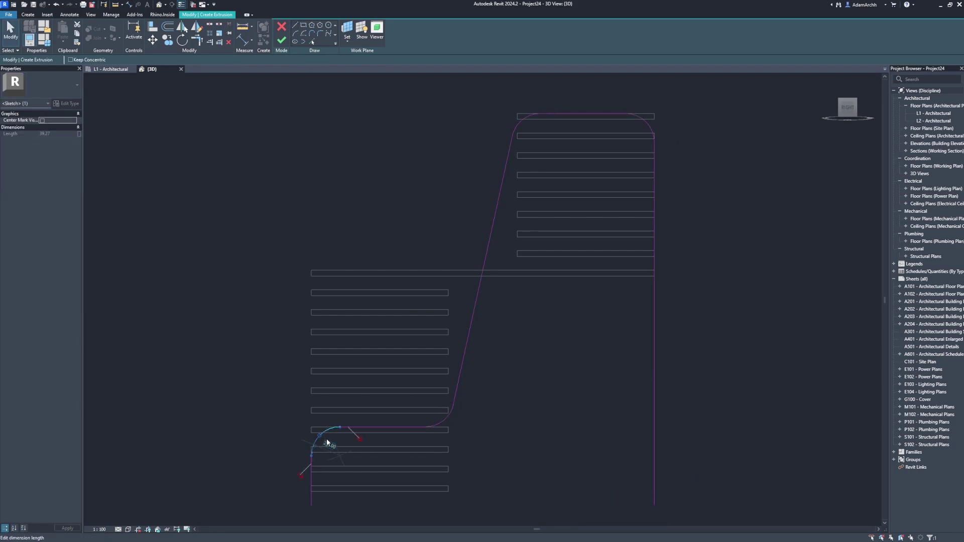
left_click(436, 416)
left_click(642, 123)
left_click(624, 132)
type("10")
key("Return")
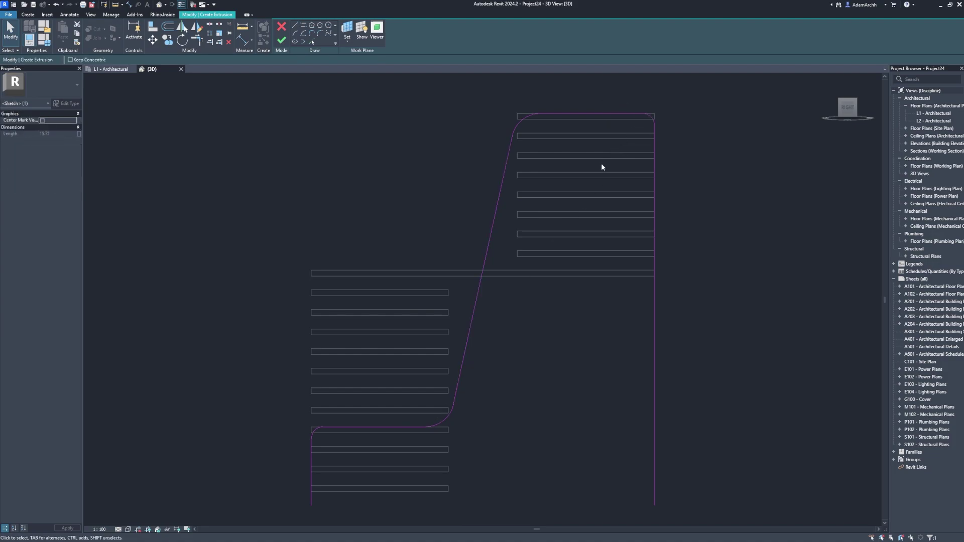
left_click(602, 166)
Step: Offset the whole outline chain inward by 5 cm, keeping the original lines
left_click(170, 28)
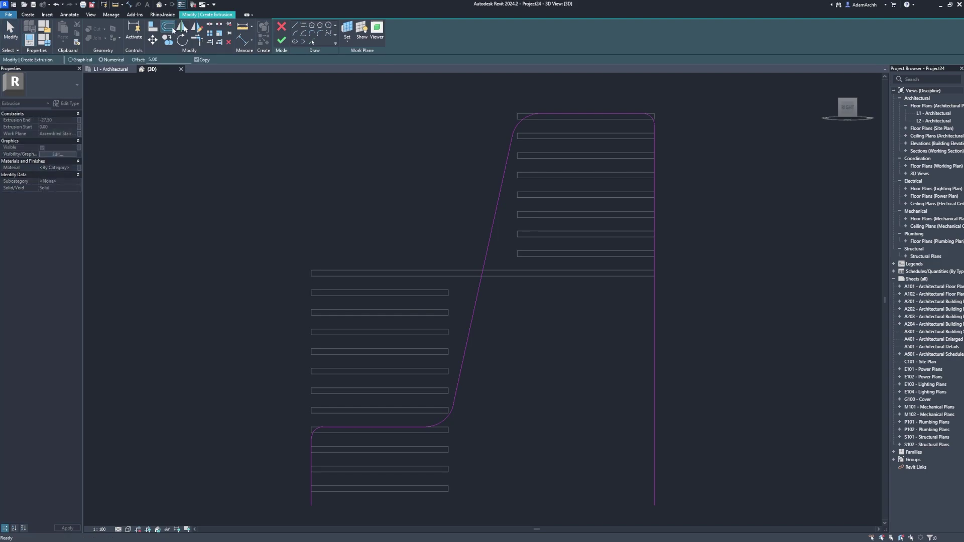
left_click(167, 59)
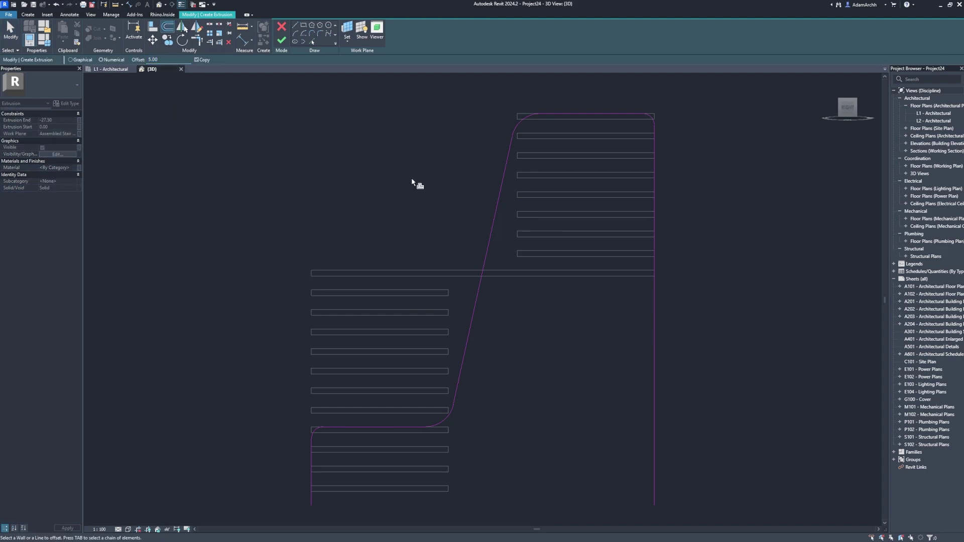
key("Tab")
left_click(493, 228)
key("Escape")
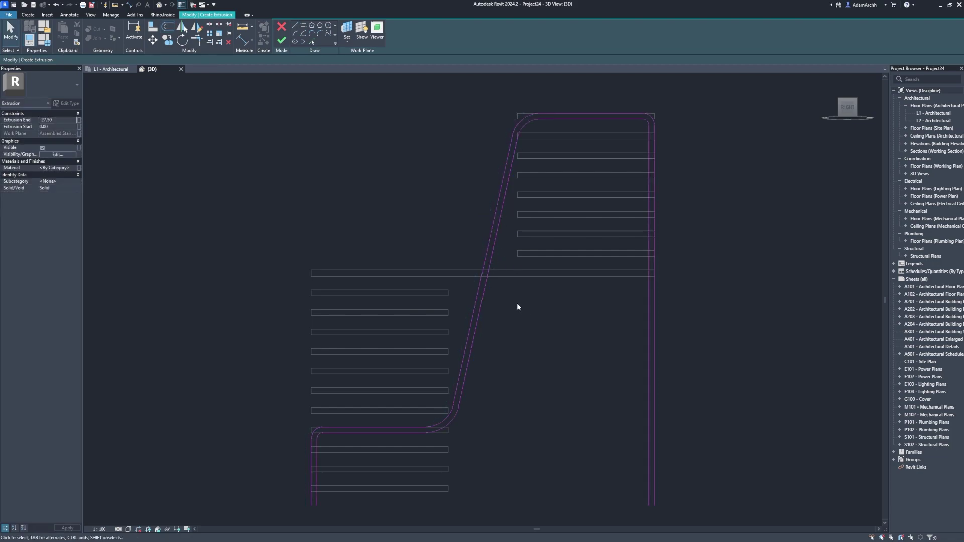
Step: Close both floor-level ends of the profile with short lines and finish the extrusion in the default 3D view
left_click(296, 35)
left_click(311, 506)
left_click(317, 505)
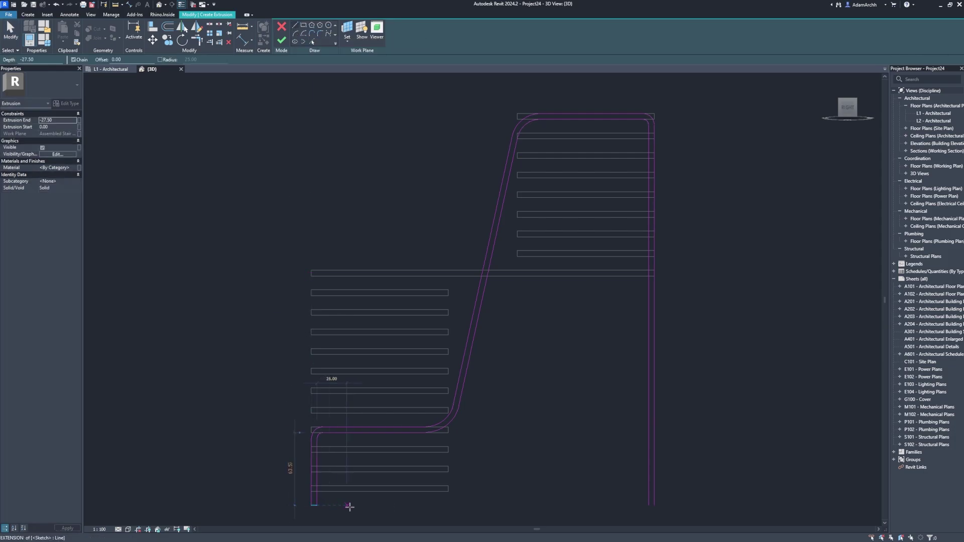
left_click(648, 506)
left_click(655, 506)
key("Escape")
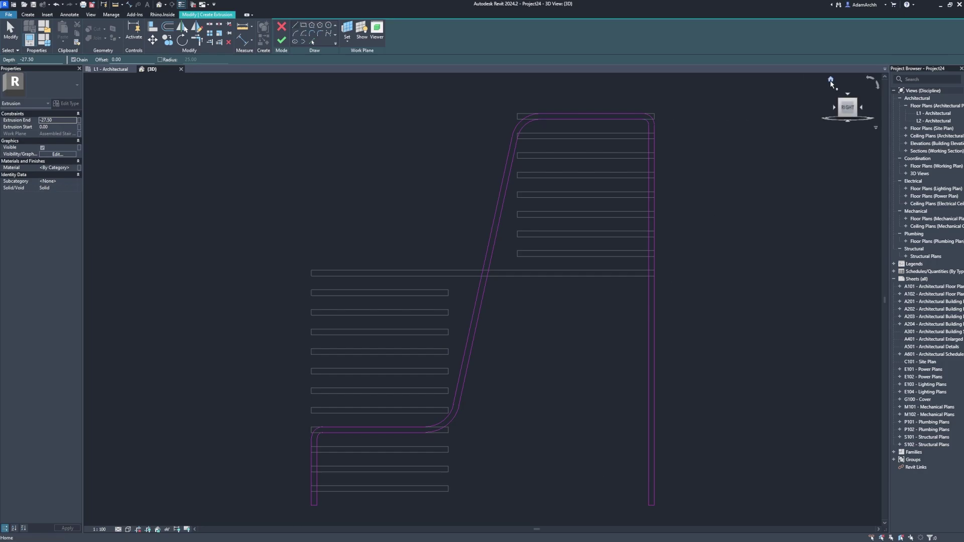
left_click(831, 80)
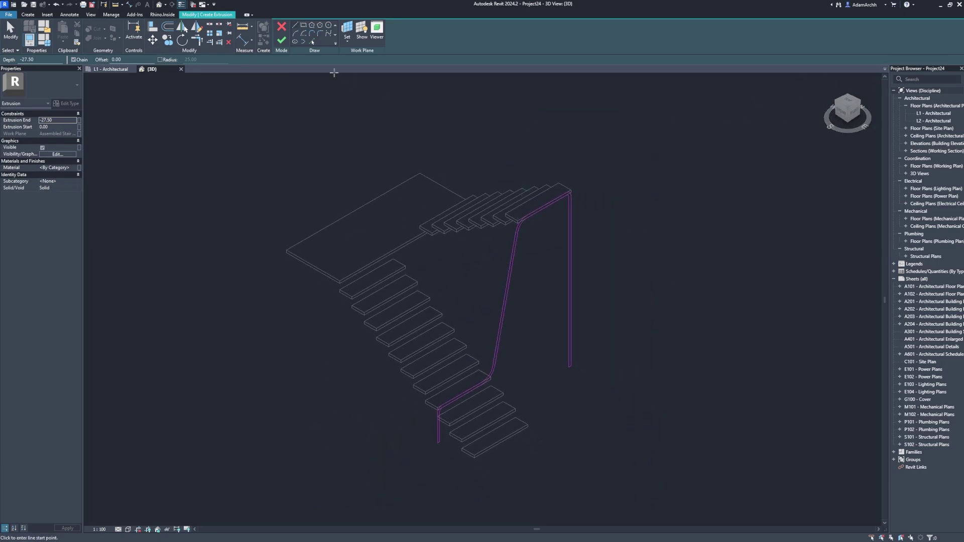
left_click(281, 40)
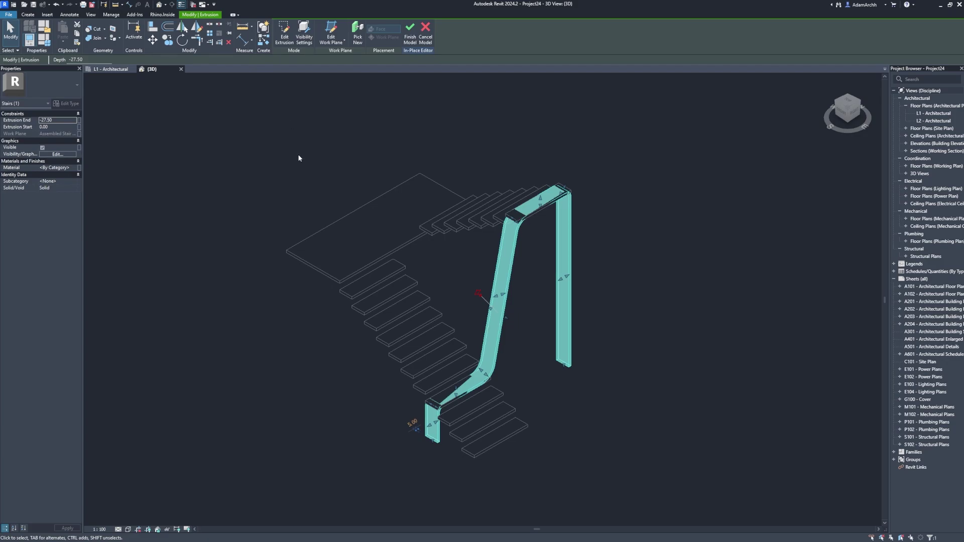
Step: Try stretching the finished extrusion's depth outward, and undo the stretch
left_click_drag(514, 319, 529, 354)
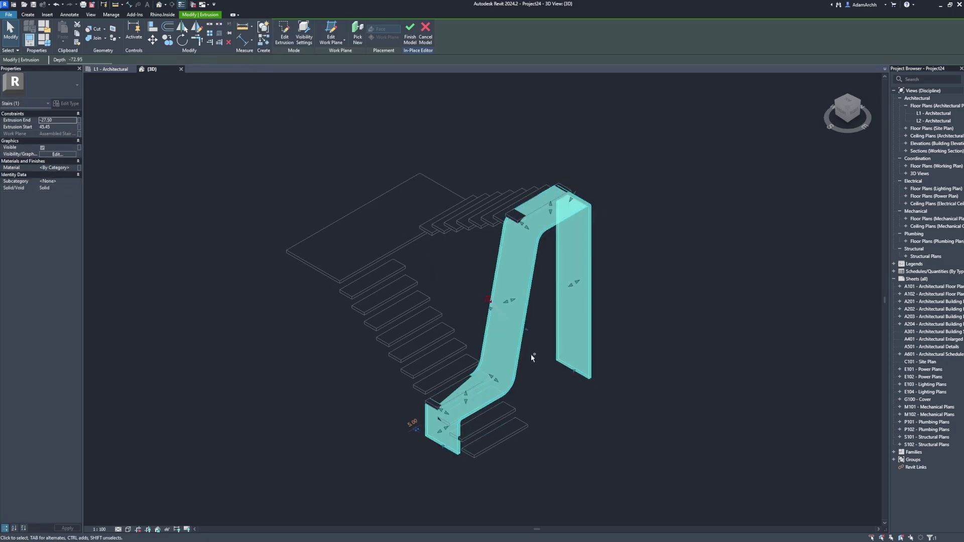
key("ctrl+z")
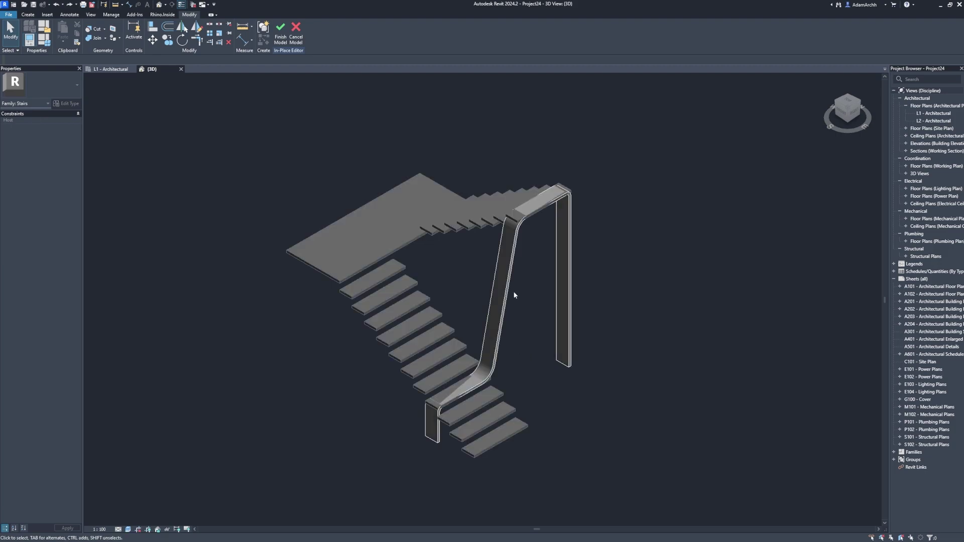
Step: Display the model in wireframe and set the front face of the third tread as the work plane
key("w")
key("f")
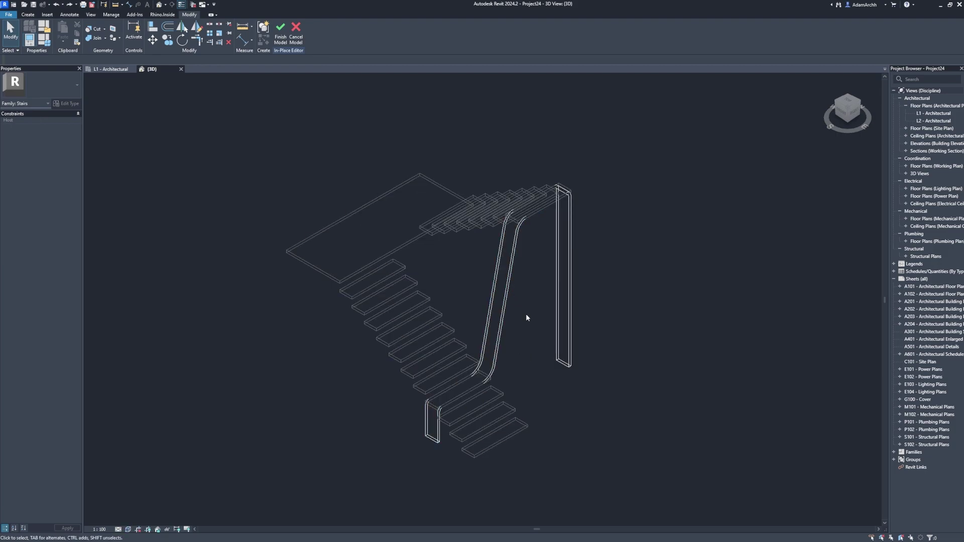
left_click(28, 15)
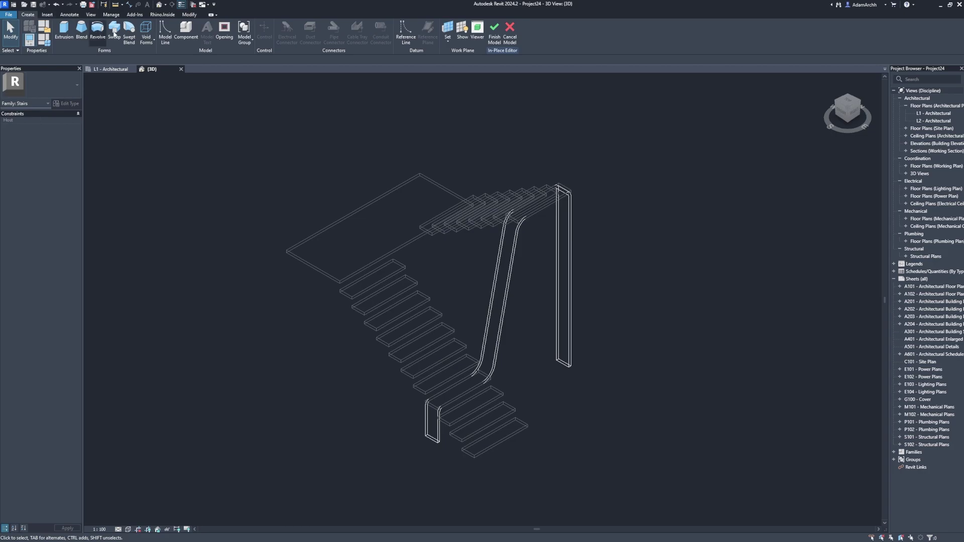
left_click(442, 42)
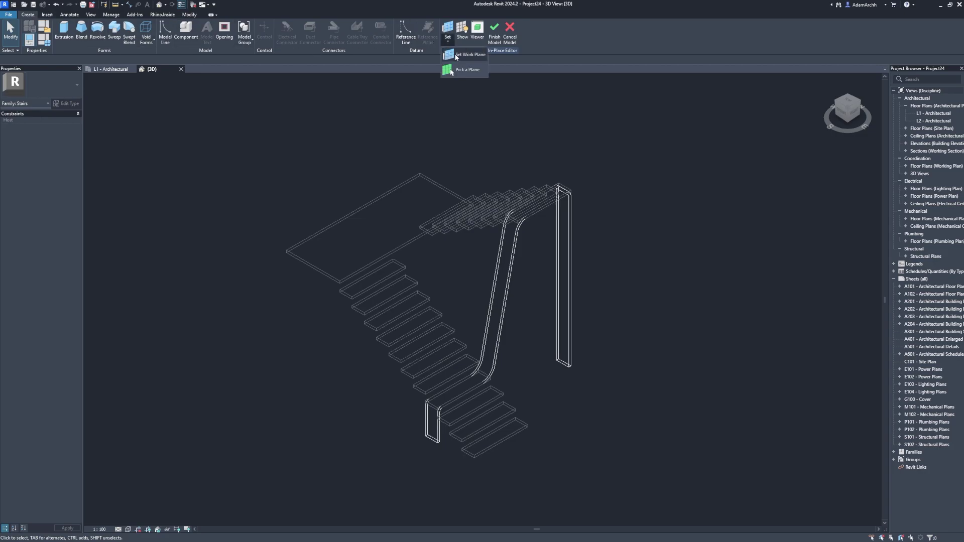
left_click(483, 71)
left_click(494, 400)
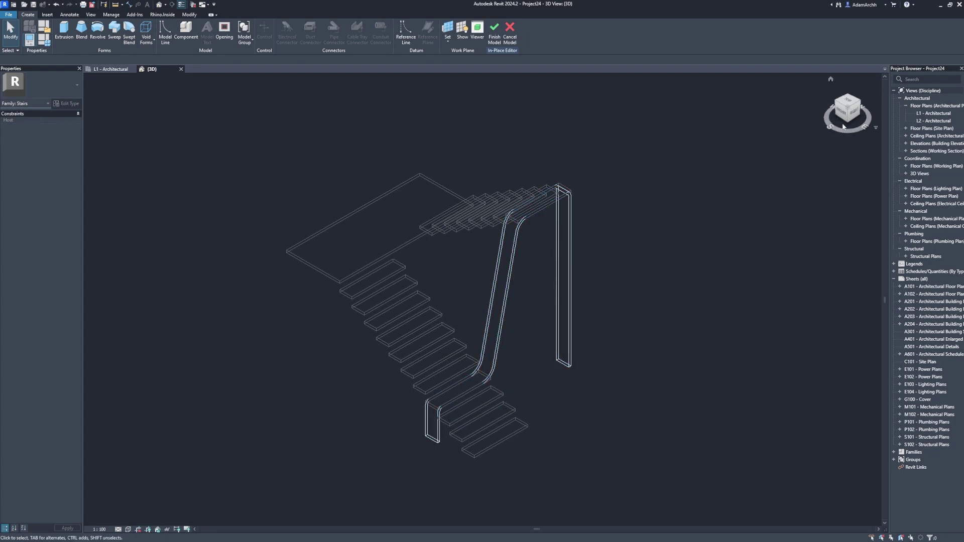
Step: In a new extrusion viewed from the right, sketch an inverted U from the floor over the third tread's top with 10 cm corner radii
left_click(856, 113)
key("z")
key("r")
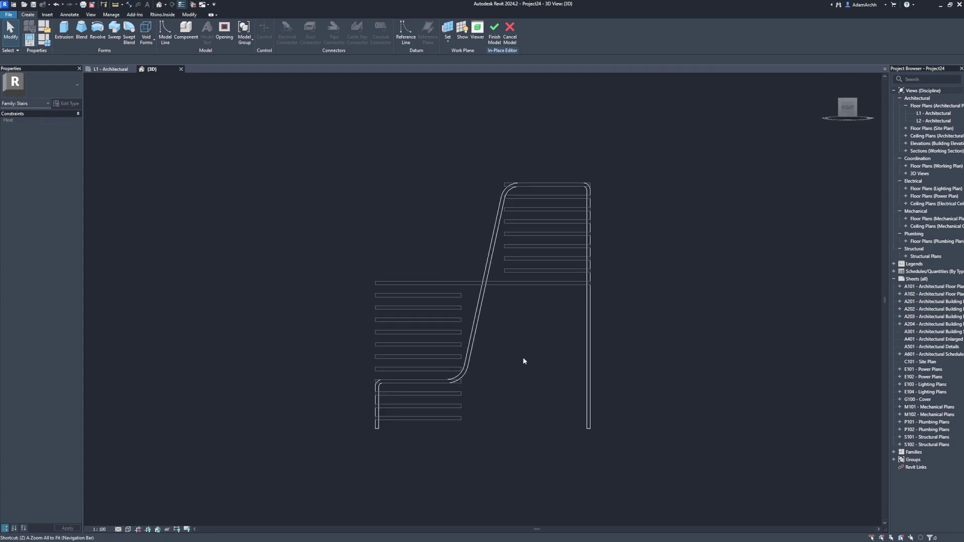
left_click_drag(484, 364, 357, 442)
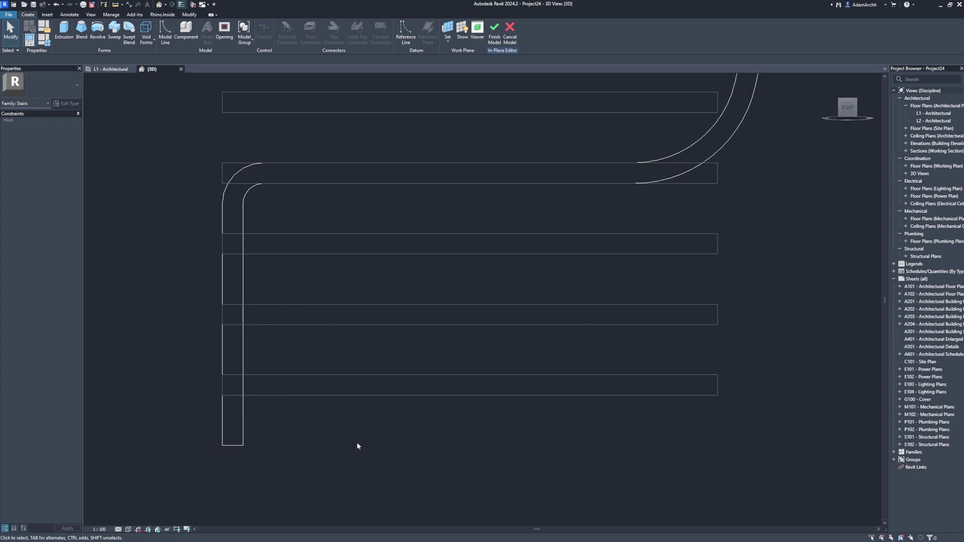
left_click(64, 33)
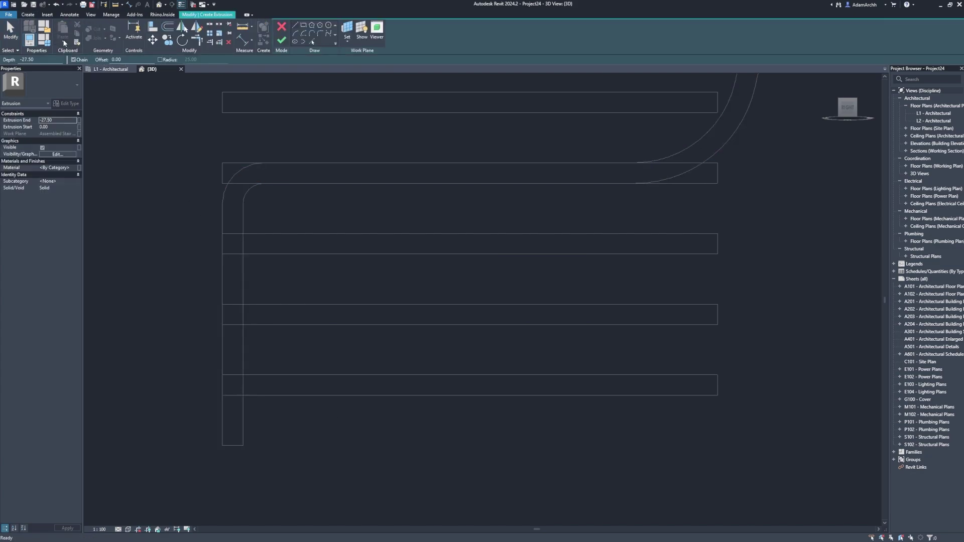
left_click(160, 60)
type("10")
left_click(222, 445)
left_click(222, 234)
left_click(718, 234)
left_click(718, 445)
Step: Offset the inverted-U chain inward by 5 cm, keeping the original lines
key("o")
key("f")
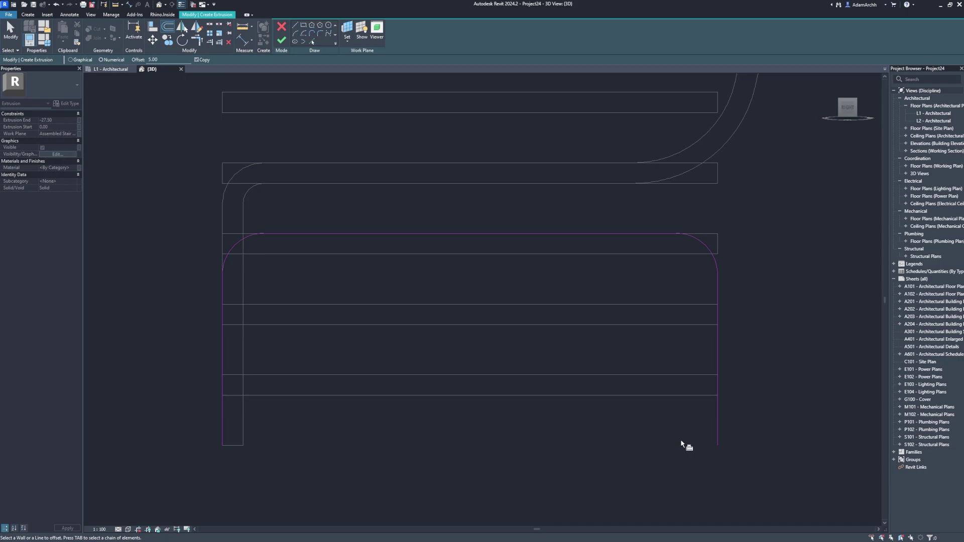
key("Tab")
left_click(716, 295)
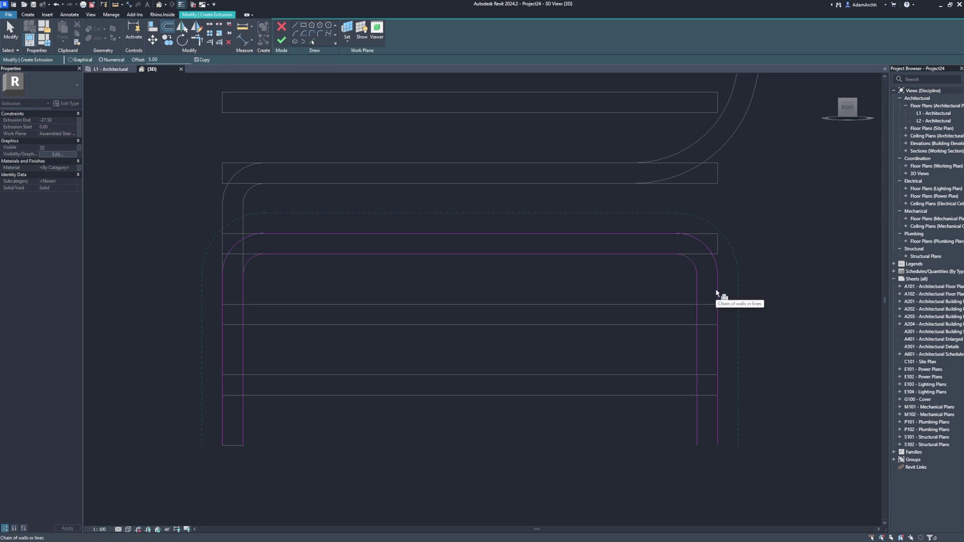
Step: Close both leg ends of the inverted-U profile at floor level, finish the extrusion and deselect it
key("Escape")
key("l")
key("i")
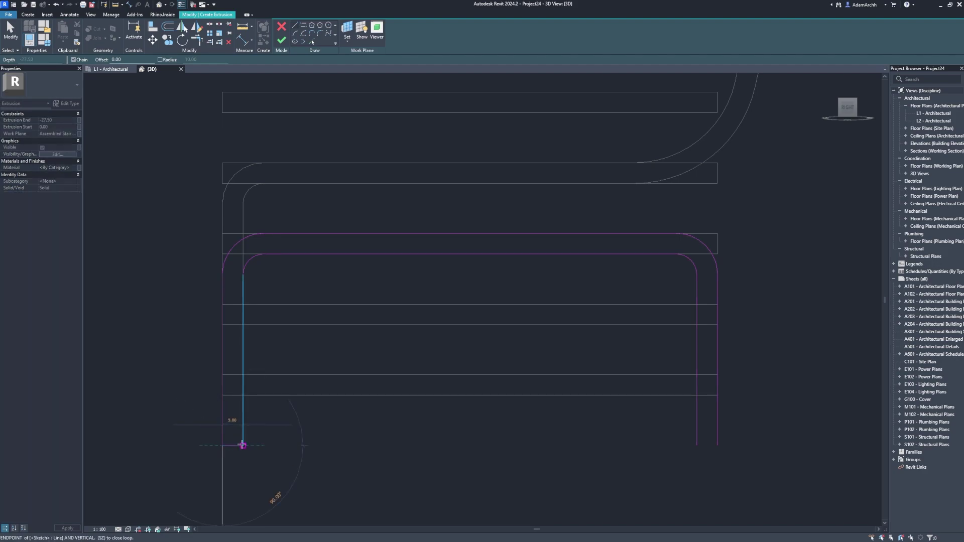
left_click(696, 445)
left_click(718, 445)
key("Escape")
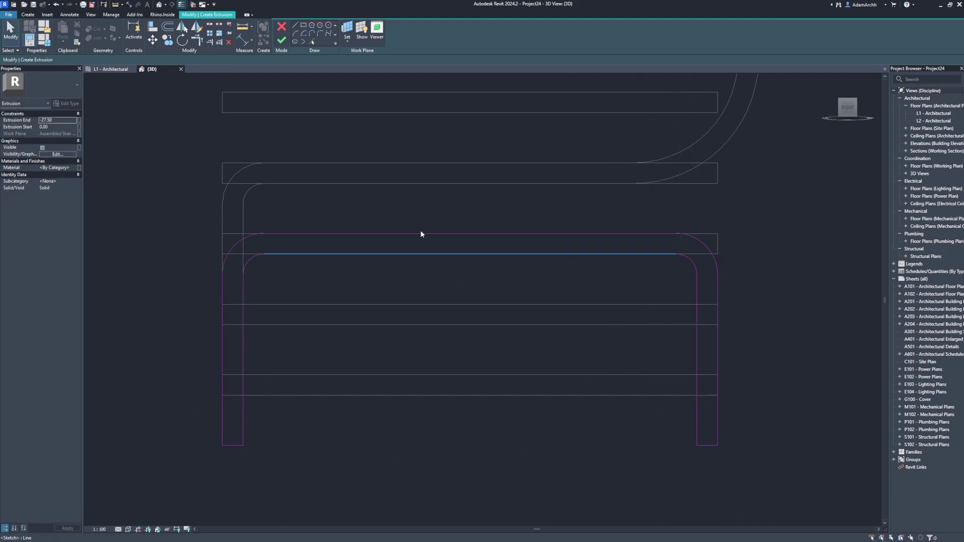
left_click(281, 43)
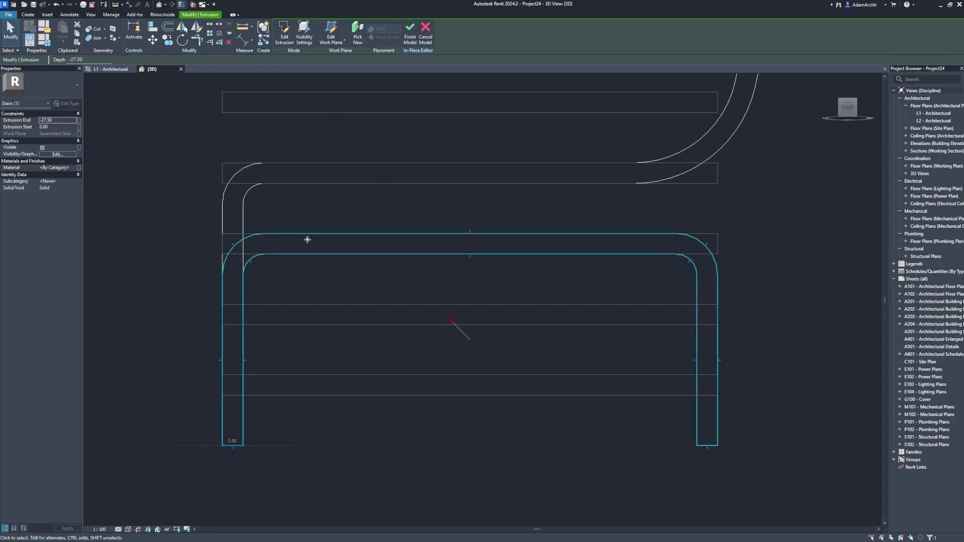
left_click(309, 292)
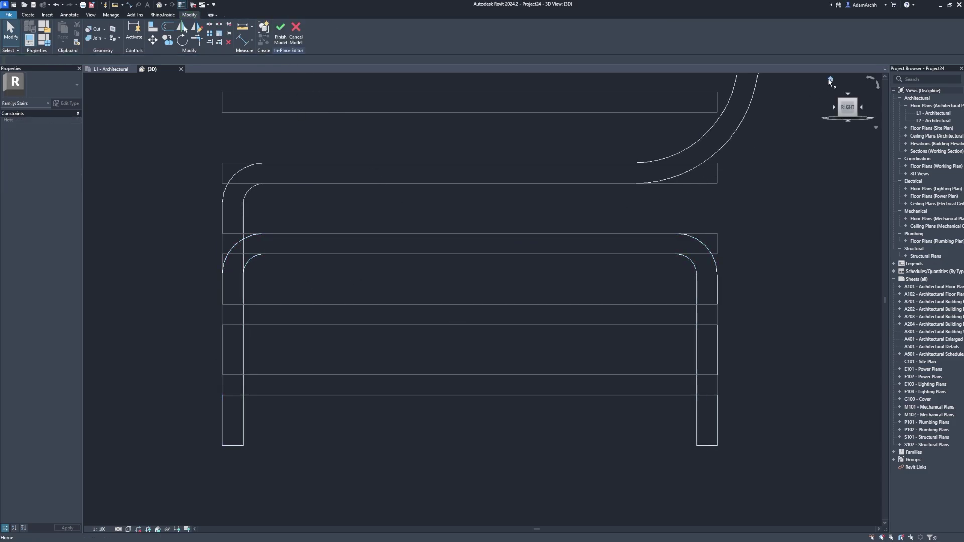
Step: Set the front face of the second tread as the work plane and view the lower treads from the right
left_click(830, 81)
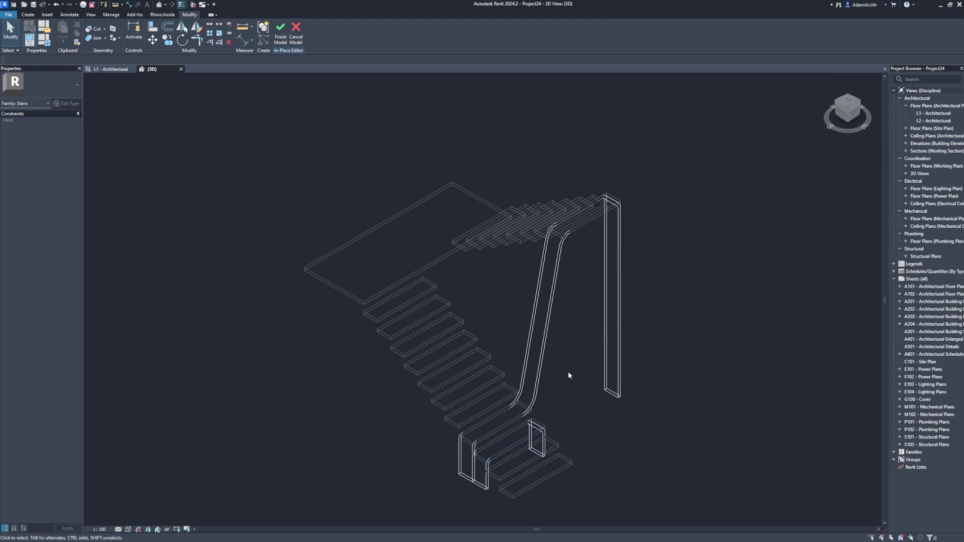
key("p")
key("k")
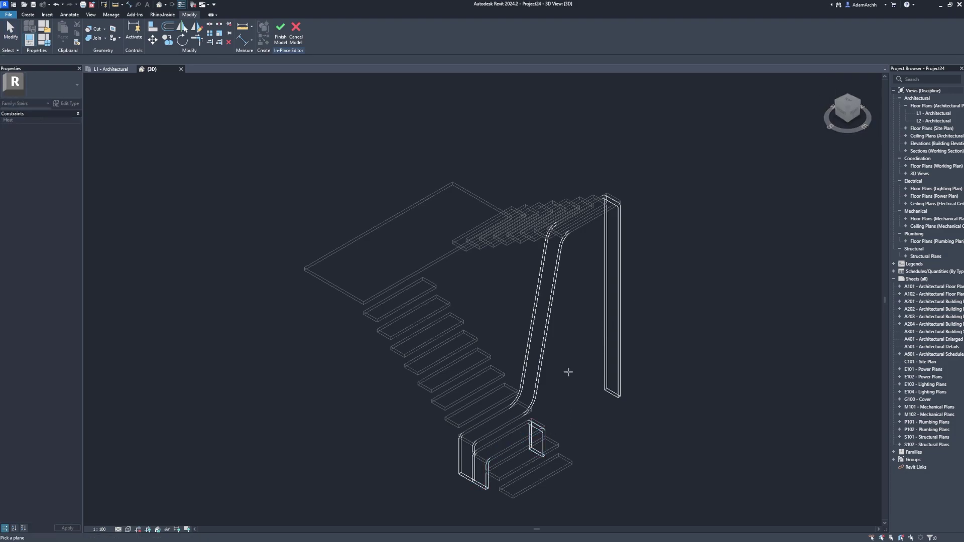
left_click(553, 448)
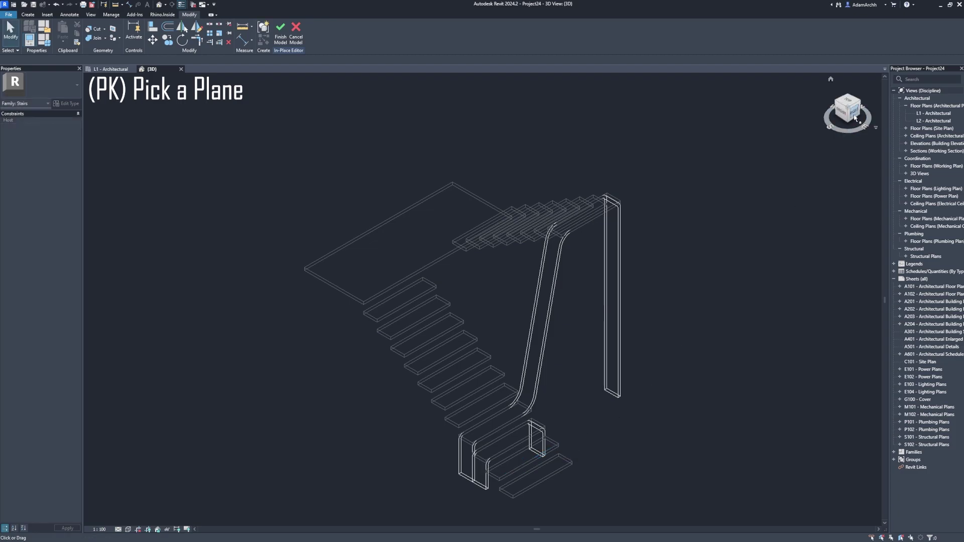
key("z")
key("r")
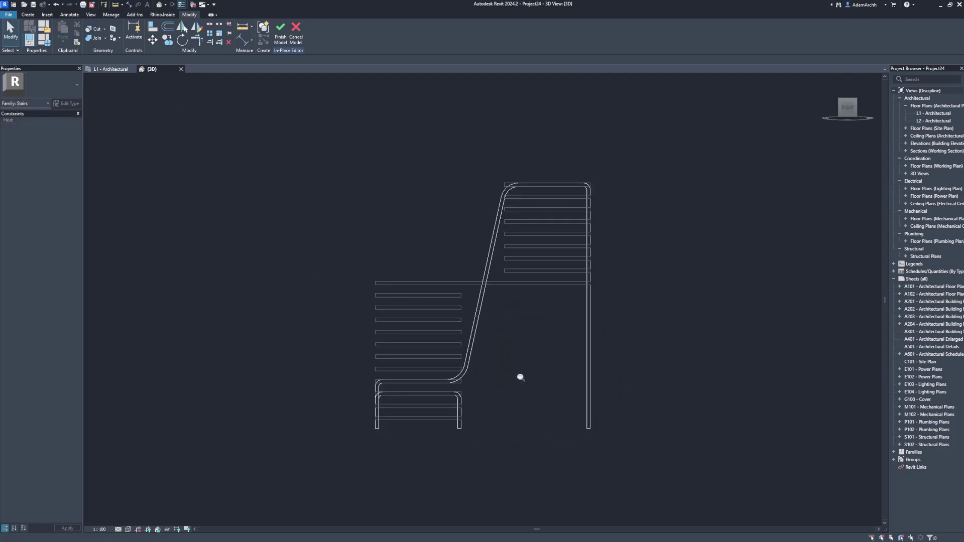
left_click_drag(481, 379, 360, 439)
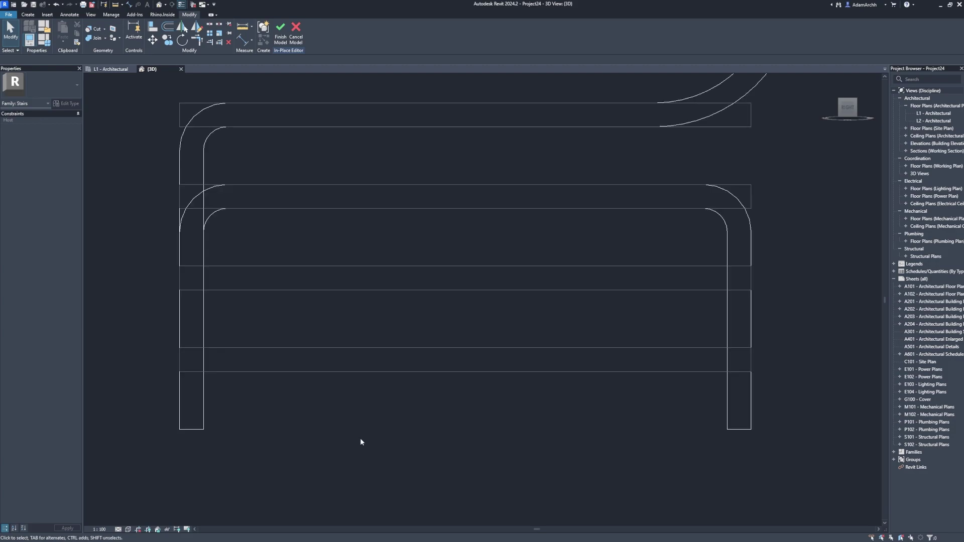
Step: In a new extrusion, sketch an inverted U from the floor over the second tread's top with 10 cm corner radii
left_click(28, 15)
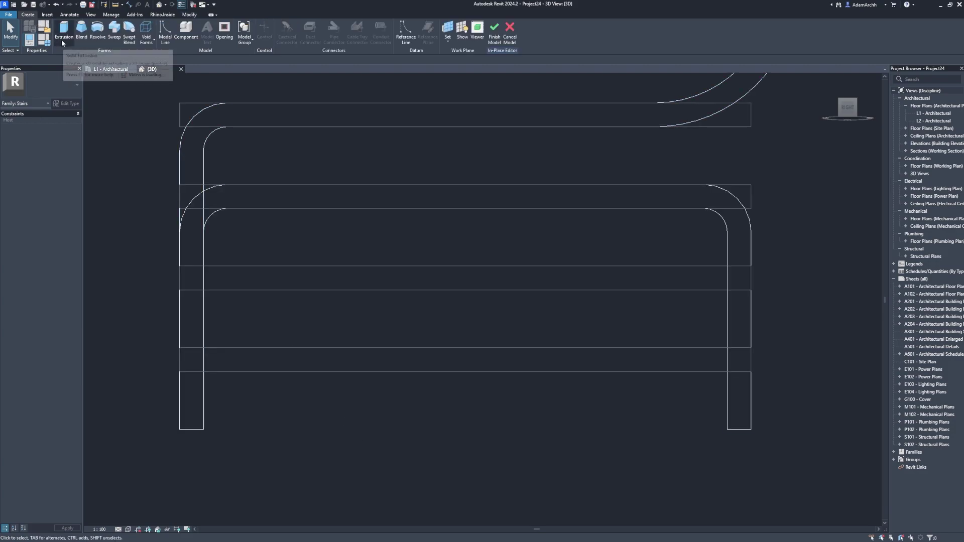
left_click(62, 33)
left_click(159, 60)
left_click(178, 429)
left_click(180, 266)
left_click(751, 266)
left_click(751, 429)
Step: Offset the second tread's inverted-U chain inward by 5 cm, keeping the original lines
key("o")
key("f")
key("Tab")
left_click(745, 302)
key("Escape")
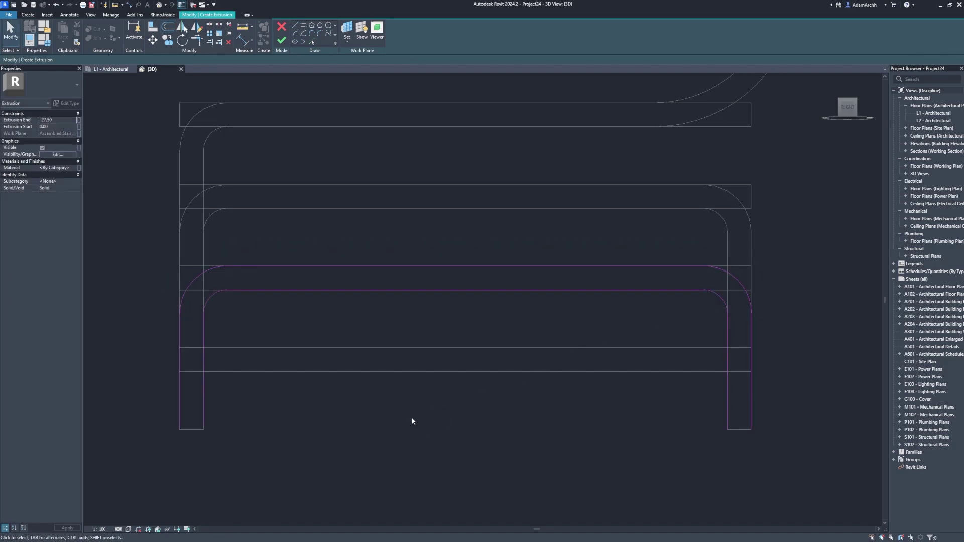
Step: Close the leg ends of the second tread's profile at floor level, finish the extrusion and deselect it
left_click(312, 42)
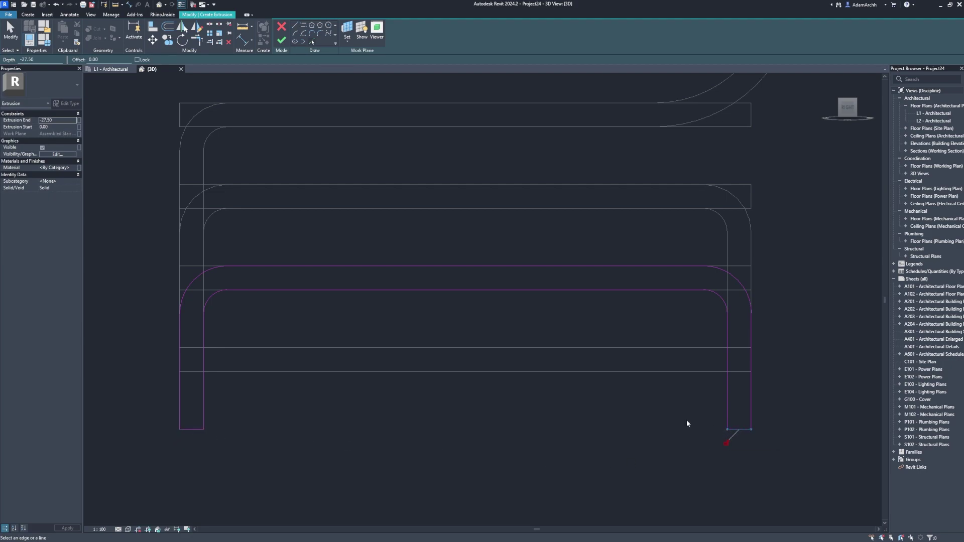
left_click(281, 42)
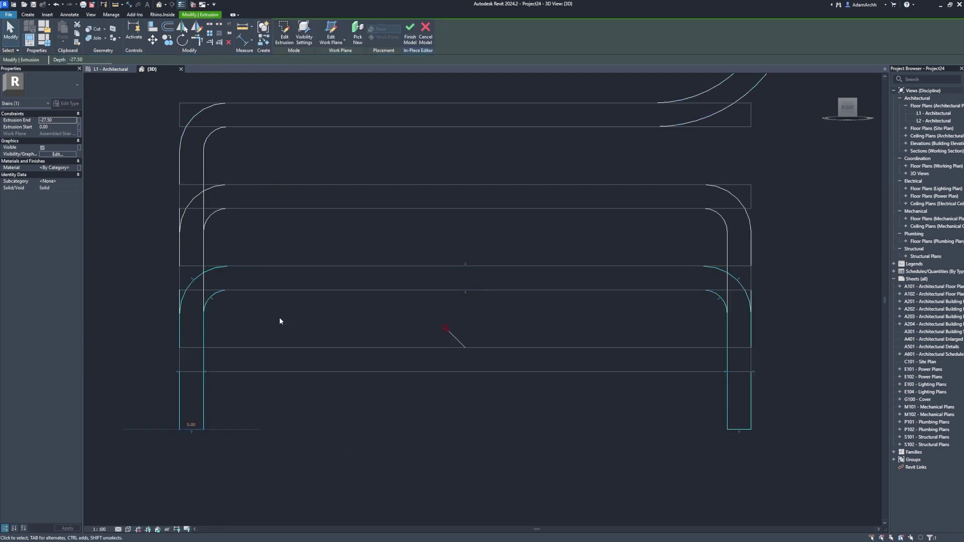
left_click(841, 102)
left_click(718, 204)
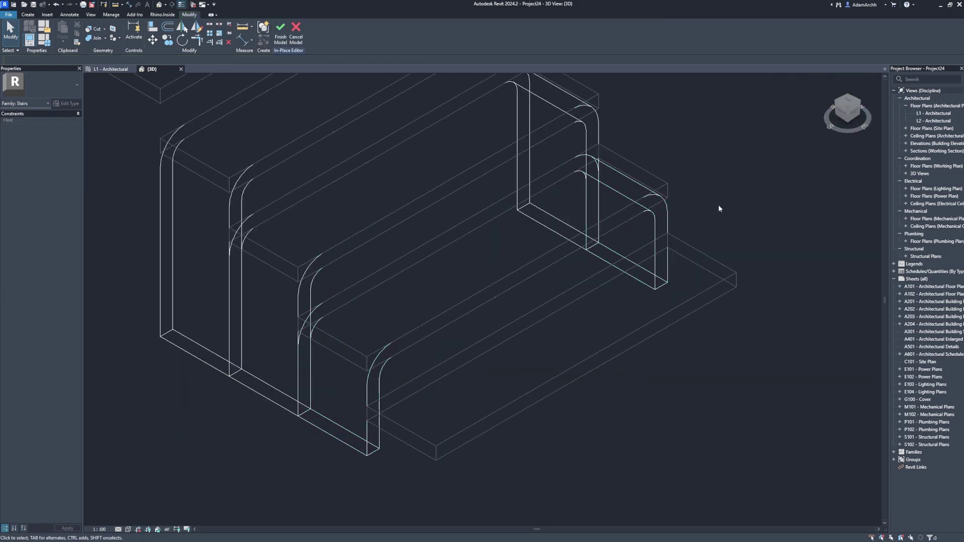
Step: Set the front face of the lowest tread as the work plane and view the model from the right
key("p")
key("k")
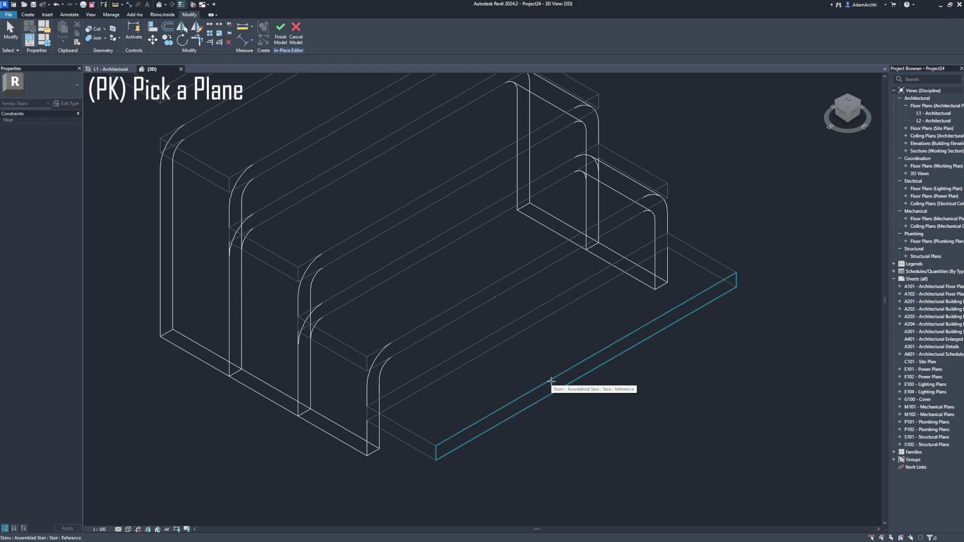
left_click(551, 381)
left_click(667, 216)
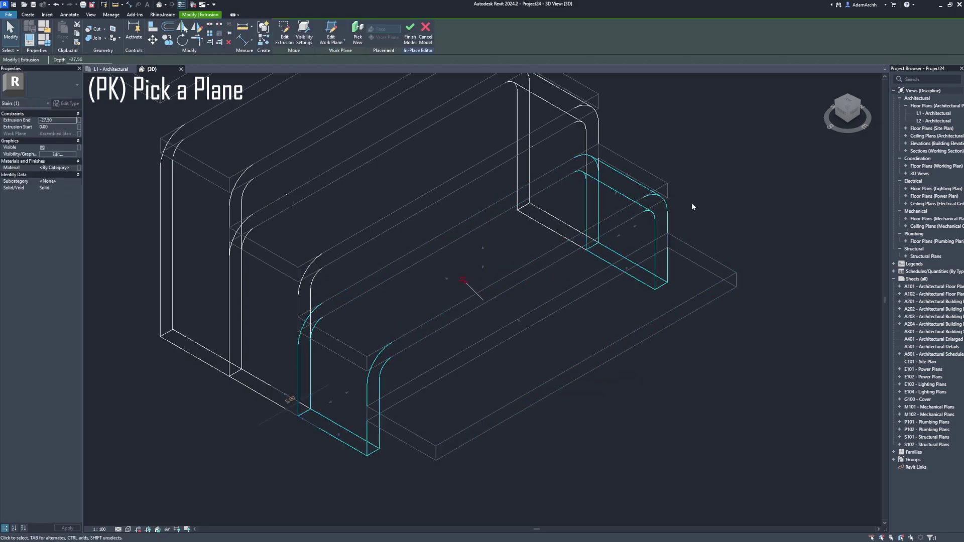
left_click(852, 115)
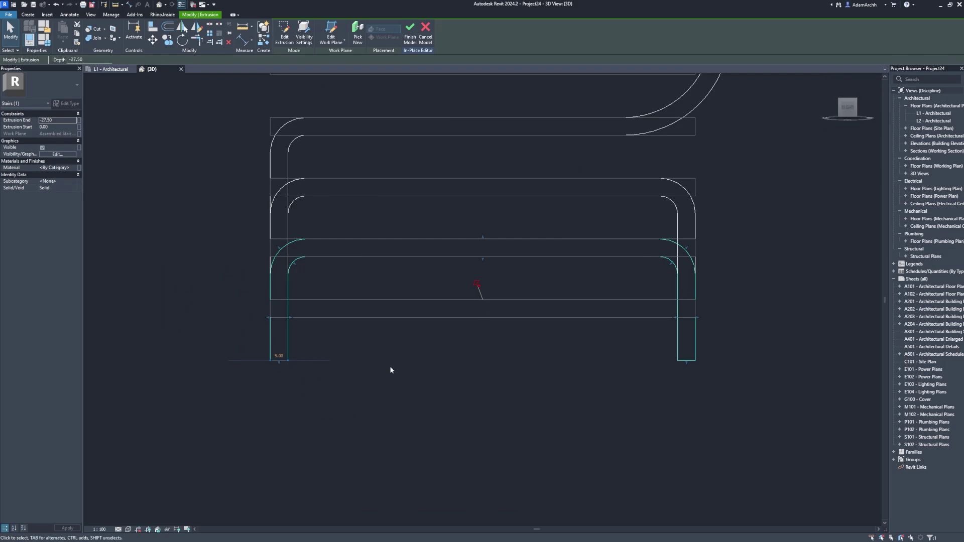
left_click(367, 379)
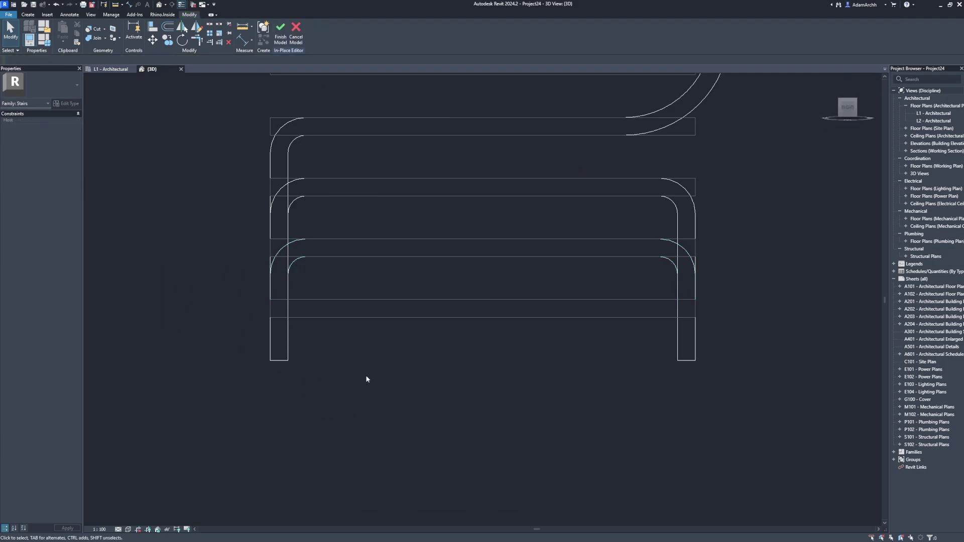
Step: In a new extrusion, sketch an inverted U from the floor over the lowest tread's top with 10 cm corner radii
left_click(27, 14)
left_click(63, 40)
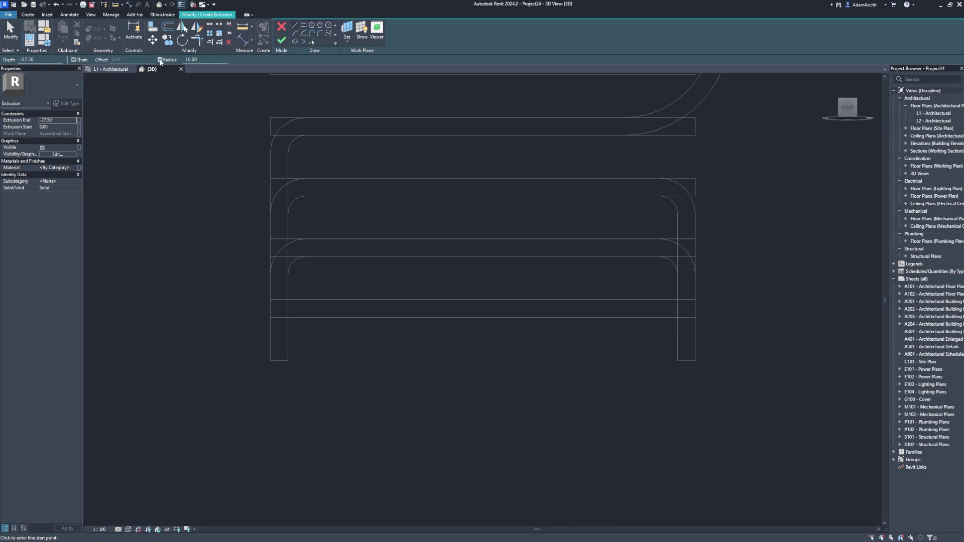
left_click(270, 299)
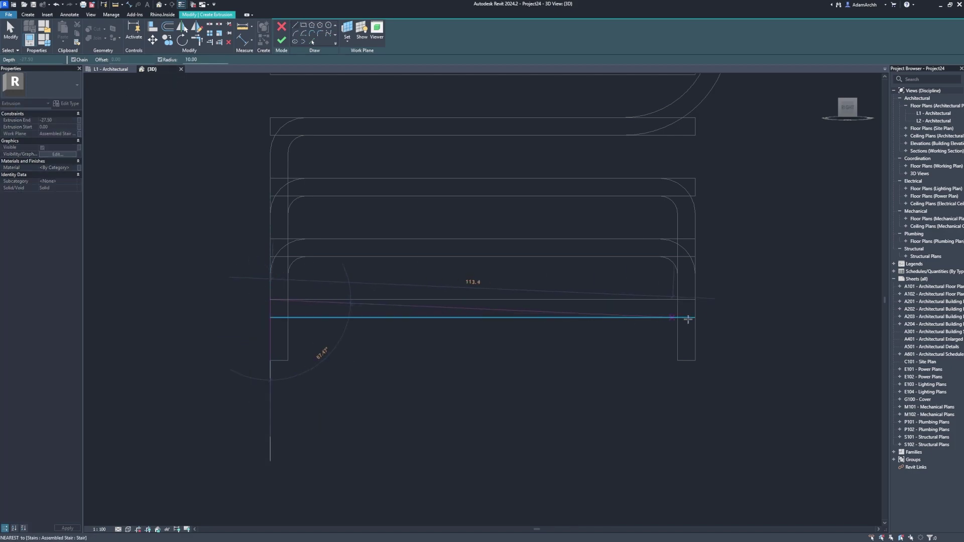
left_click(697, 300)
left_click(696, 360)
key("Escape")
key("Escape")
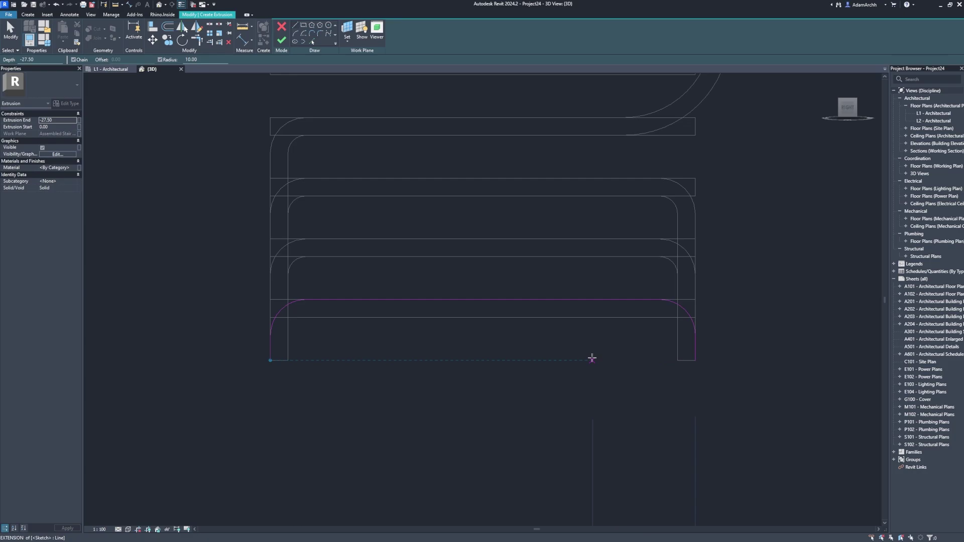
Step: Offset the lowest tread's inverted U inward by 5 cm and close its leg ends to finish the extrusion
key("f")
key("Tab")
left_click(675, 319)
key("Escape")
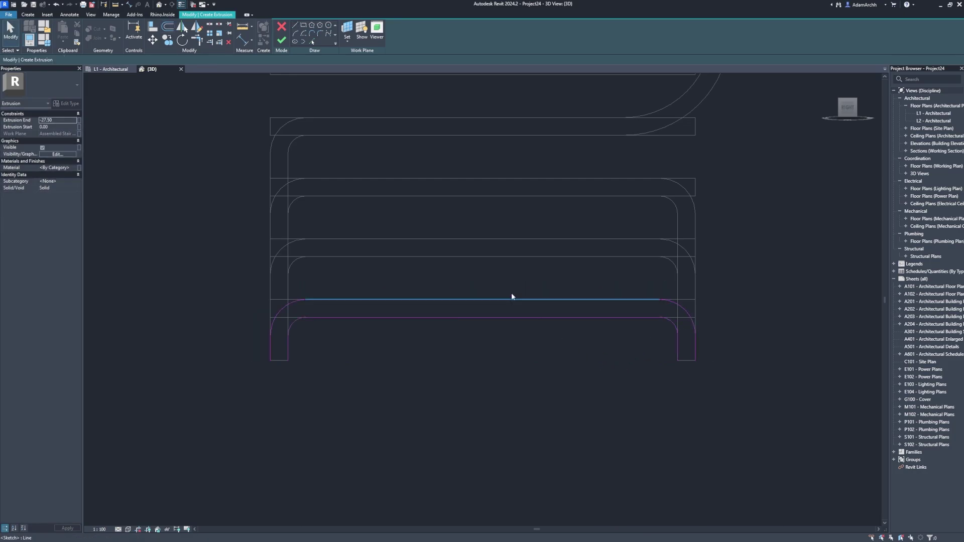
left_click(312, 43)
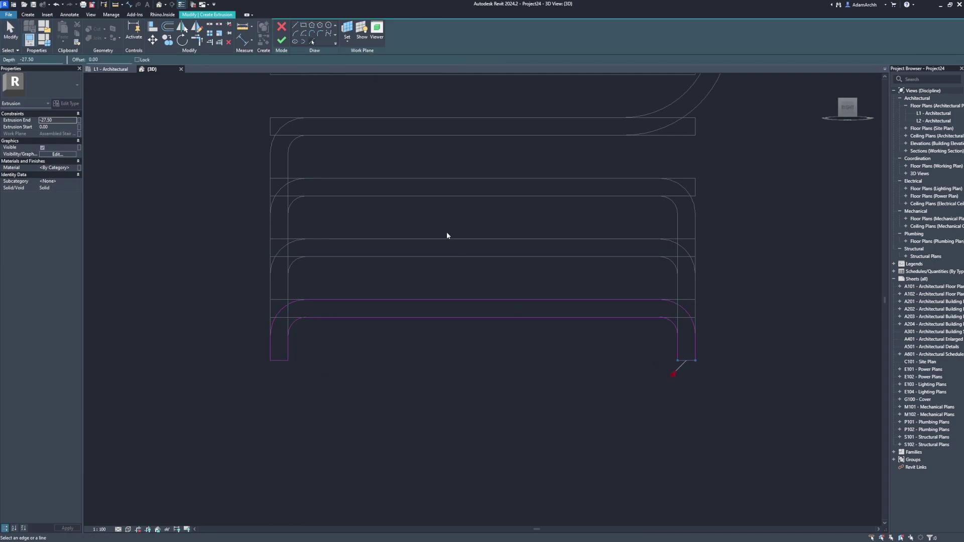
left_click(282, 40)
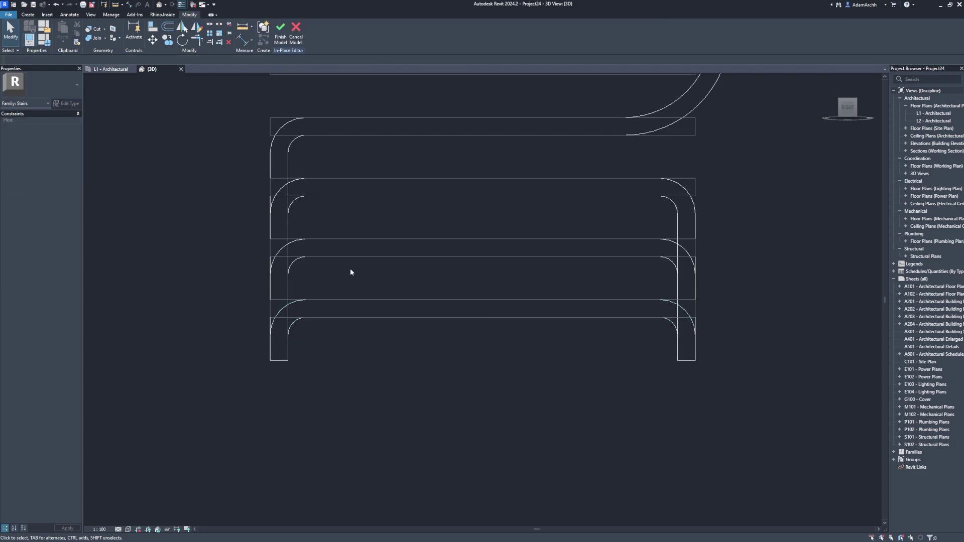
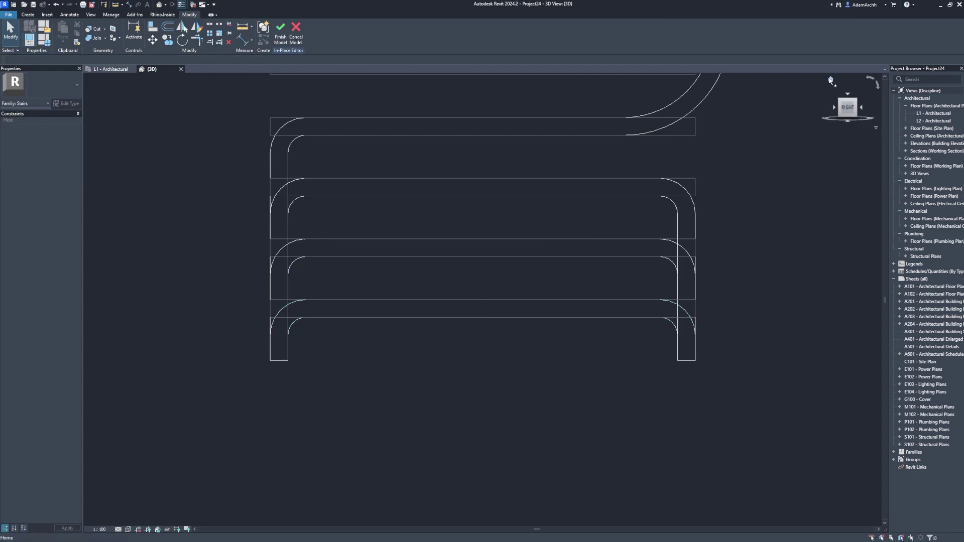
Step: Display the whole stair shaded and finish the in-place model
key("s")
key("d")
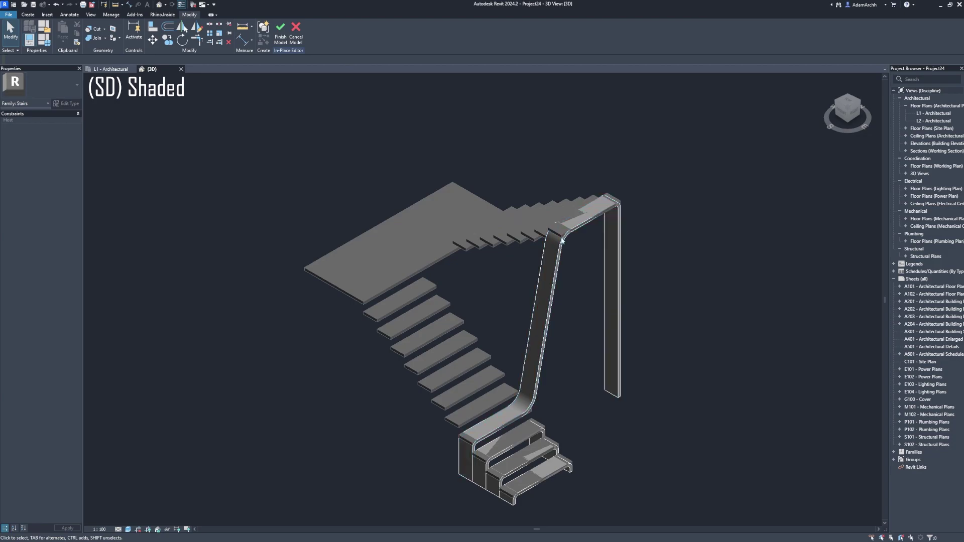
left_click(280, 31)
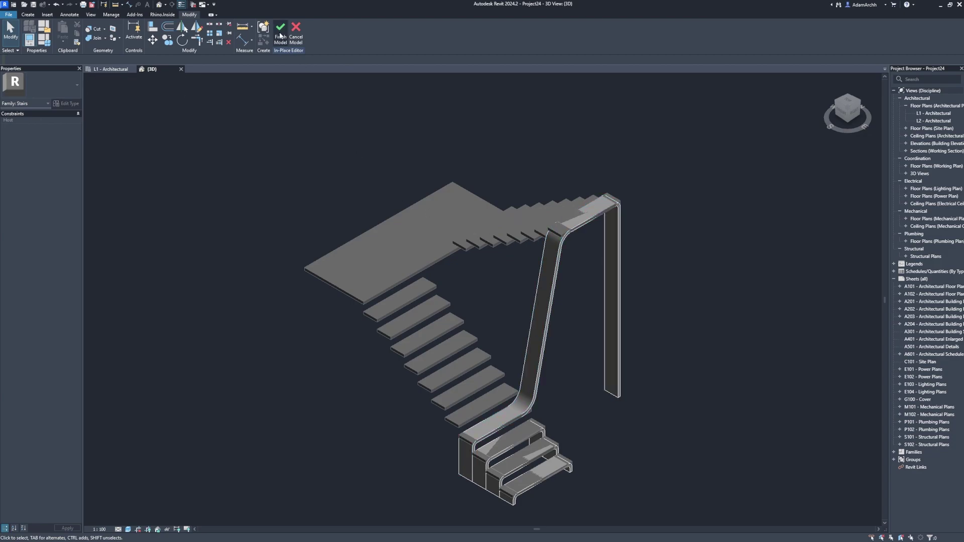
Step: Hide the basic open-tread stair to view only the modelled bands, and undo the hiding
left_click(366, 233)
left_click(250, 24)
left_click(262, 41)
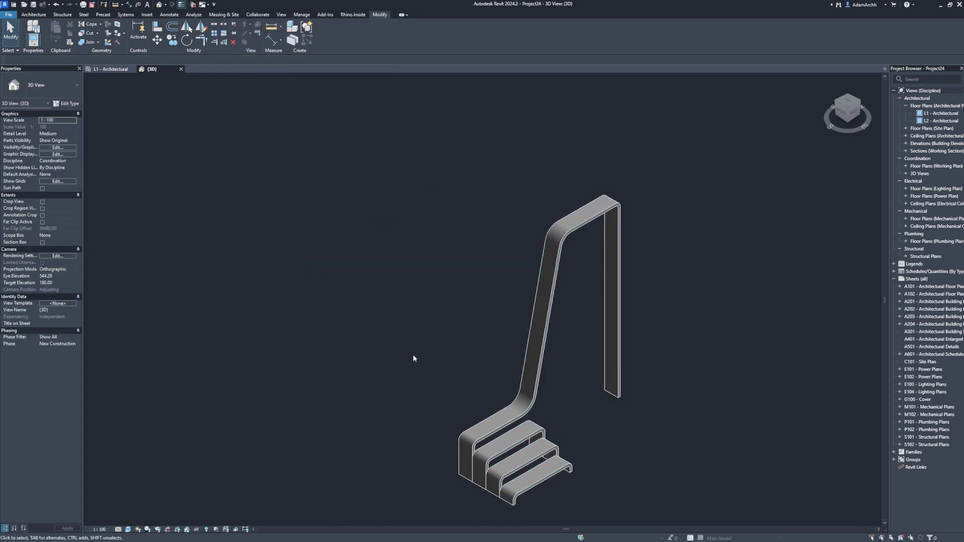
key("ctrl+z")
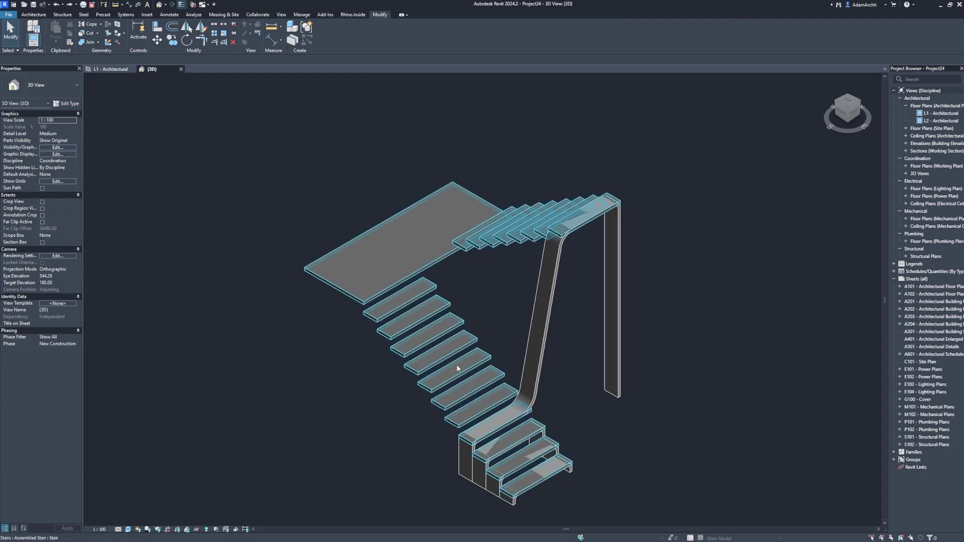
Step: Reopen the in-place band model for editing, display it in wireframe and view it from the right
double_click(526, 335)
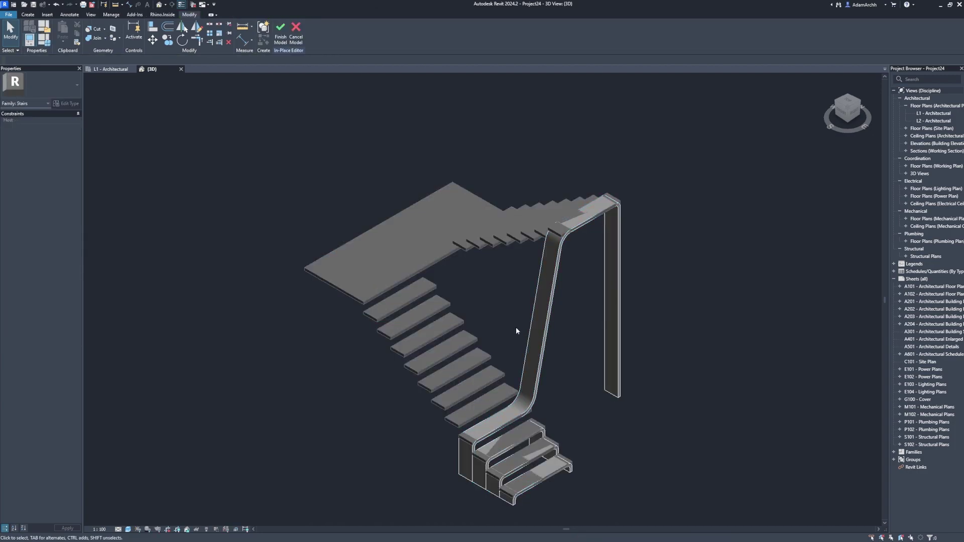
key("w")
key("f")
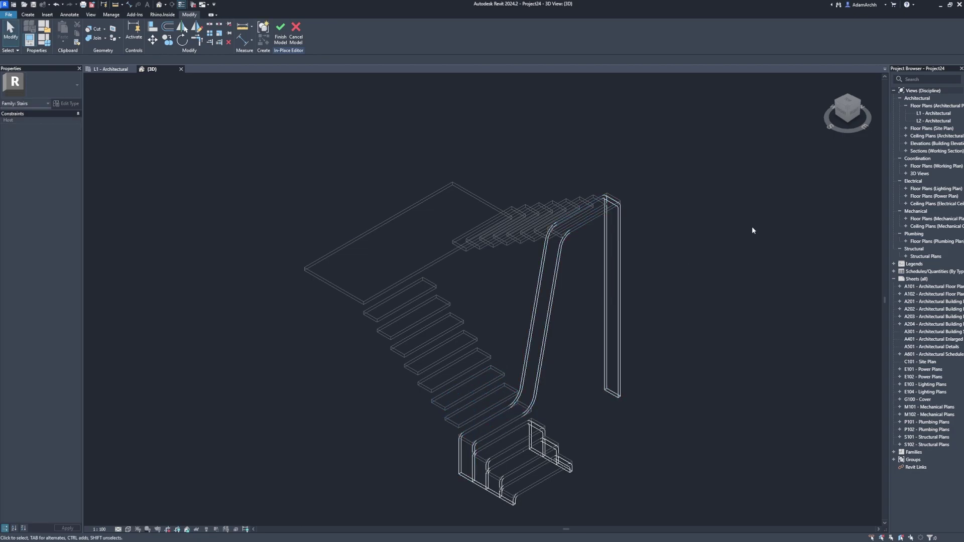
left_click(858, 116)
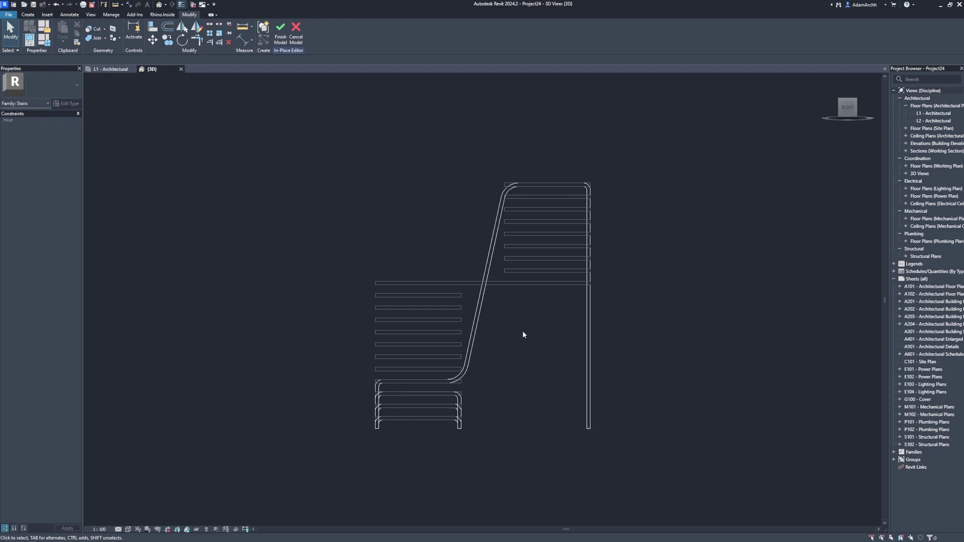
Step: In a new extrusion, sketch a 10 cm-radius chain from the floor over the fifth tread, diagonally to the second-highest tread's top and down to the floor
left_click(36, 15)
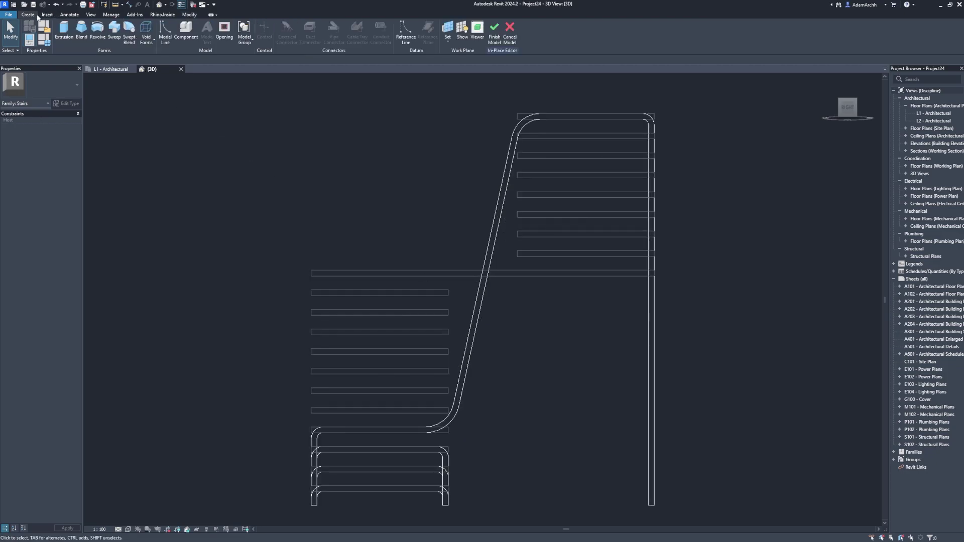
left_click(63, 30)
left_click(160, 60)
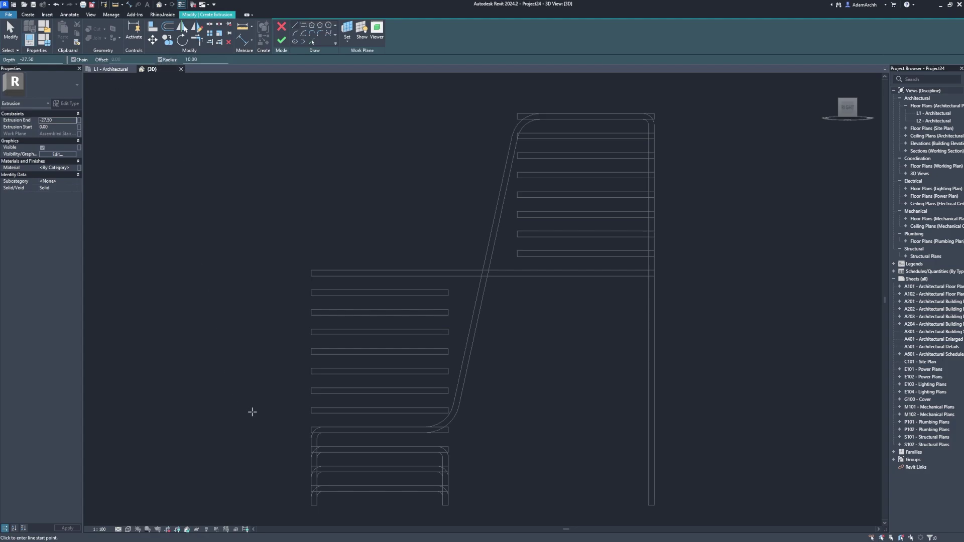
left_click(311, 505)
left_click(312, 407)
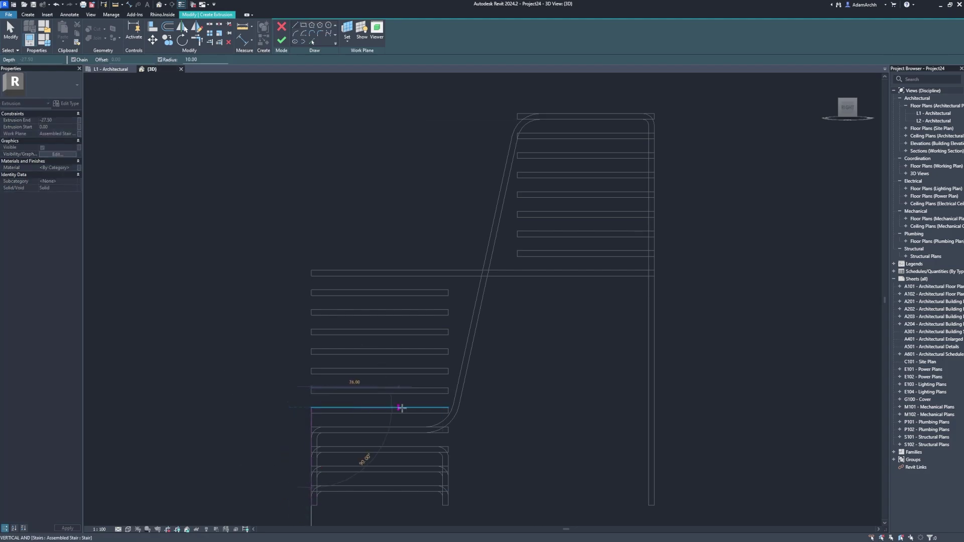
left_click(447, 408)
left_click(517, 133)
left_click(654, 133)
left_click(653, 505)
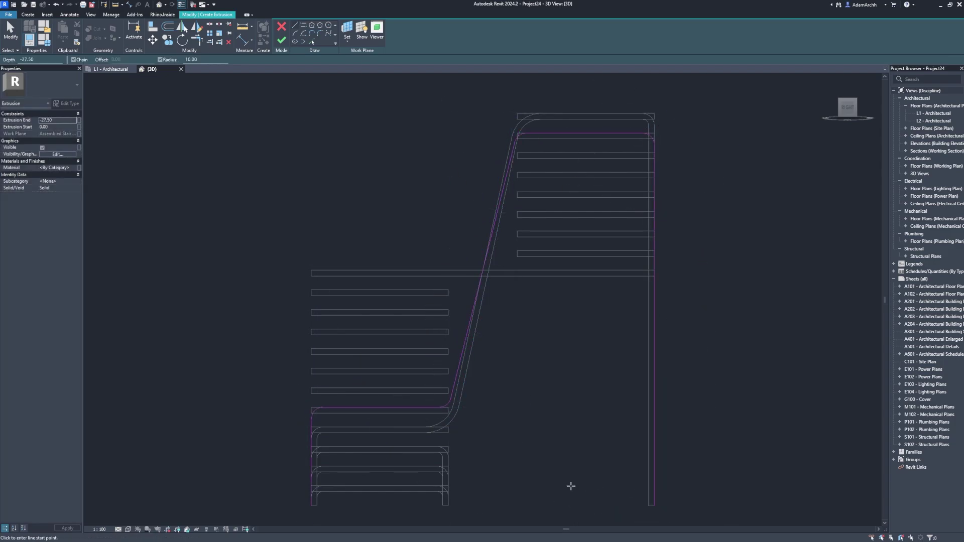
key("Escape")
Step: Set the radius of the arcs at both ends of the diagonal line to 25 cm
left_click(450, 406)
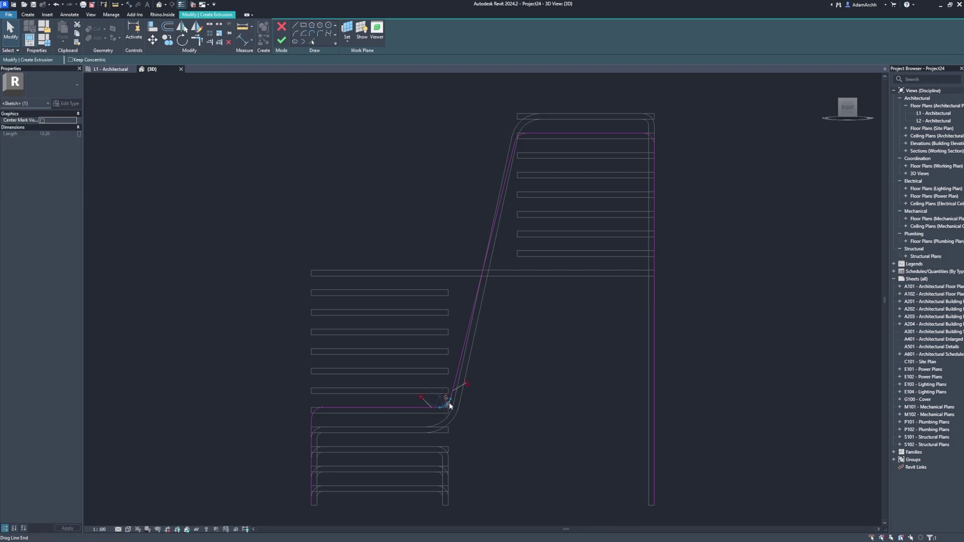
left_click(496, 399)
left_click(519, 137)
left_click(528, 138)
type("25")
key("Return")
Step: Offset the folded chain inward by 5 cm, keeping the original lines
key("o")
key("f")
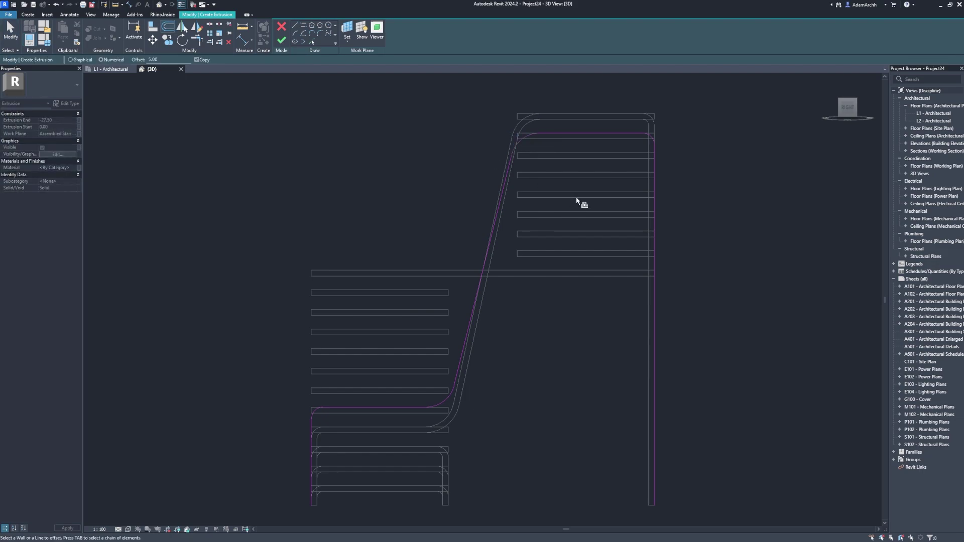
key("Tab")
left_click(652, 177)
Step: Close both floor ends of the fifth-tread band profile with short lines and finish the extrusion
key("l")
key("i")
left_click(317, 413)
left_click(315, 508)
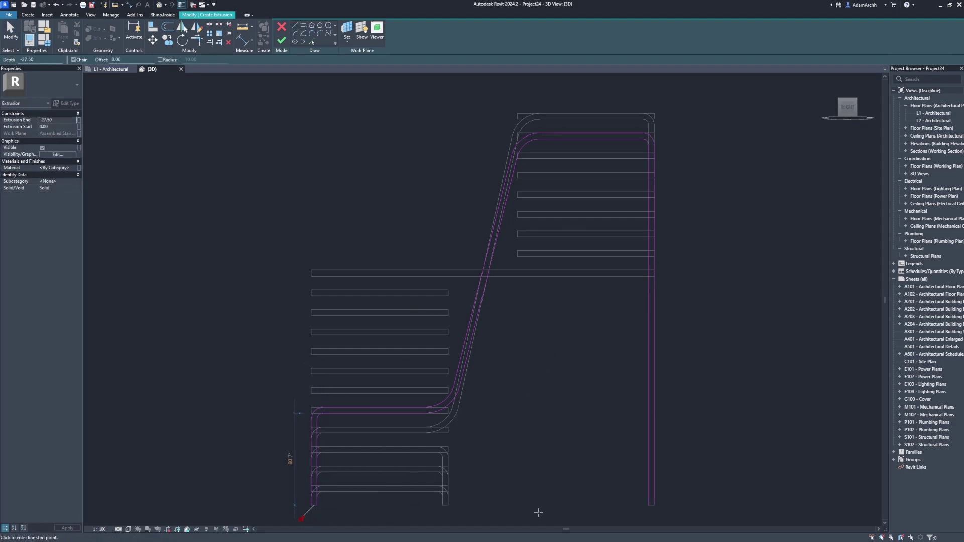
left_click(646, 510)
left_click(282, 42)
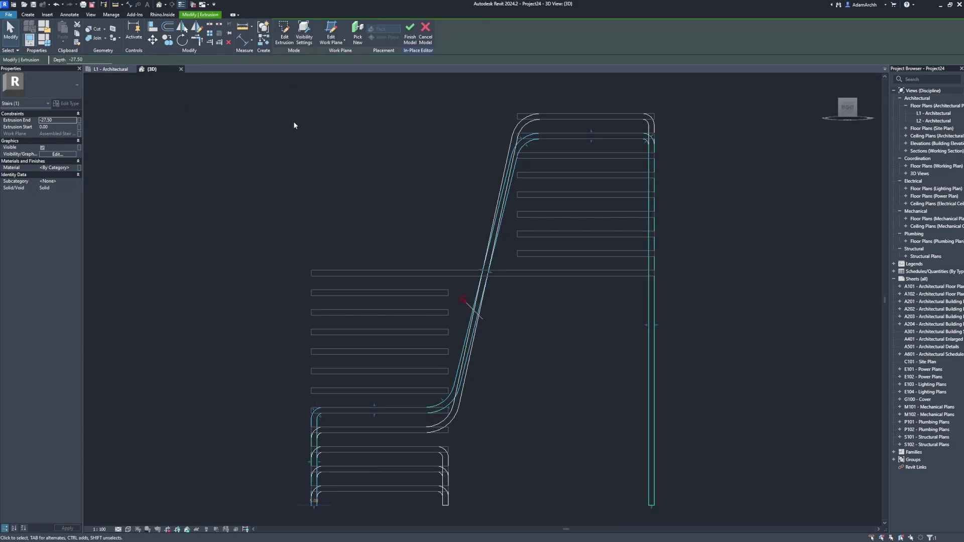
left_click(304, 184)
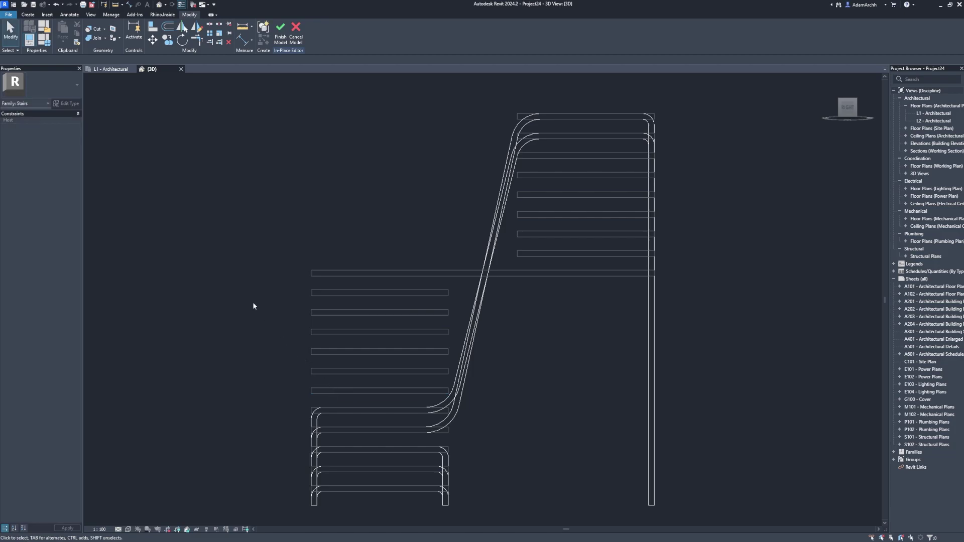
Step: In a new extrusion, sketch a 25 cm-radius chain from the floor over the sixth tread, diagonally to the third-highest tread's top and down to the floor
left_click(27, 15)
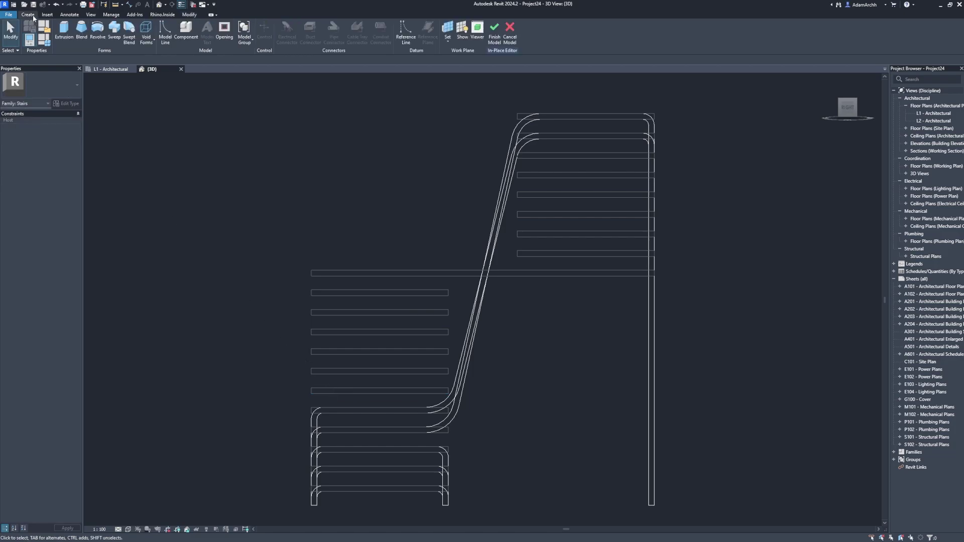
left_click(67, 43)
left_click(159, 60)
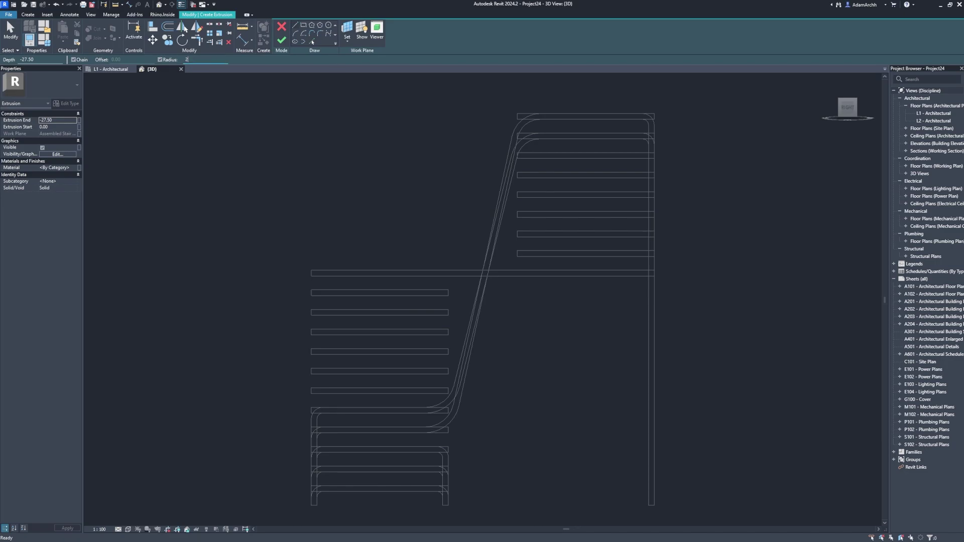
type("25")
key("Return")
left_click(311, 504)
left_click(311, 388)
left_click(447, 388)
left_click(517, 148)
left_click(655, 153)
left_click(655, 505)
key("Escape")
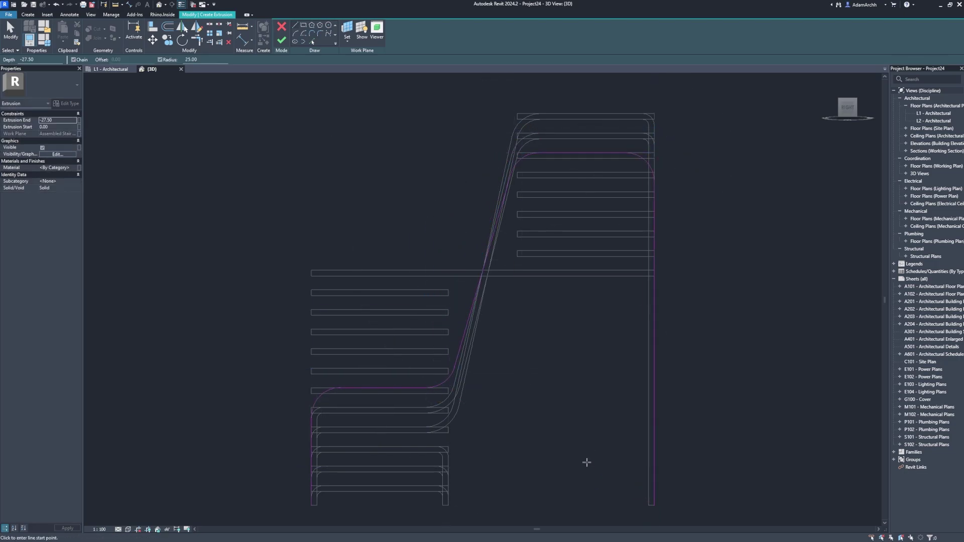
key("Escape")
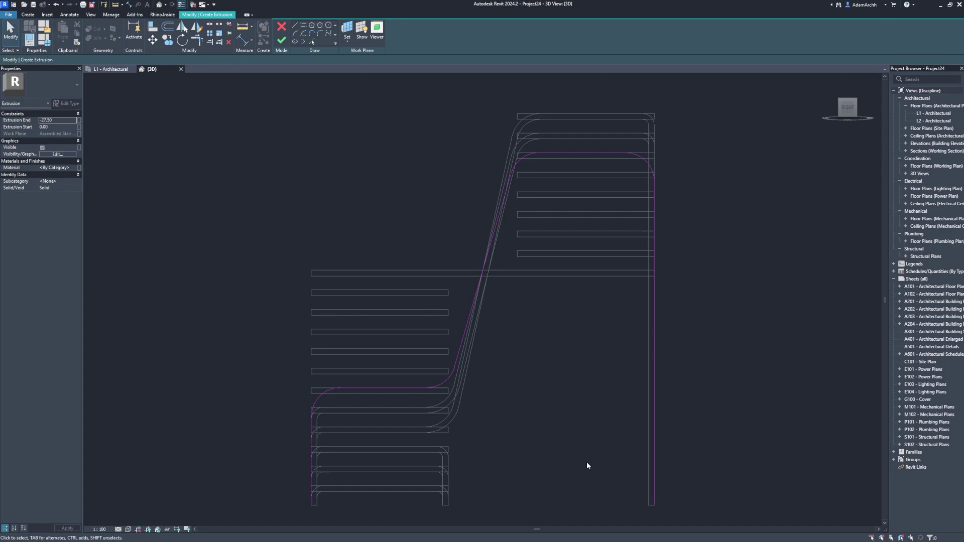
Step: Set the radius of the sixth-tread chain's two outer corner arcs, where the vertical legs meet the treads, to 10 cm
left_click(647, 161)
left_click(627, 166)
type("10")
left_click(611, 190)
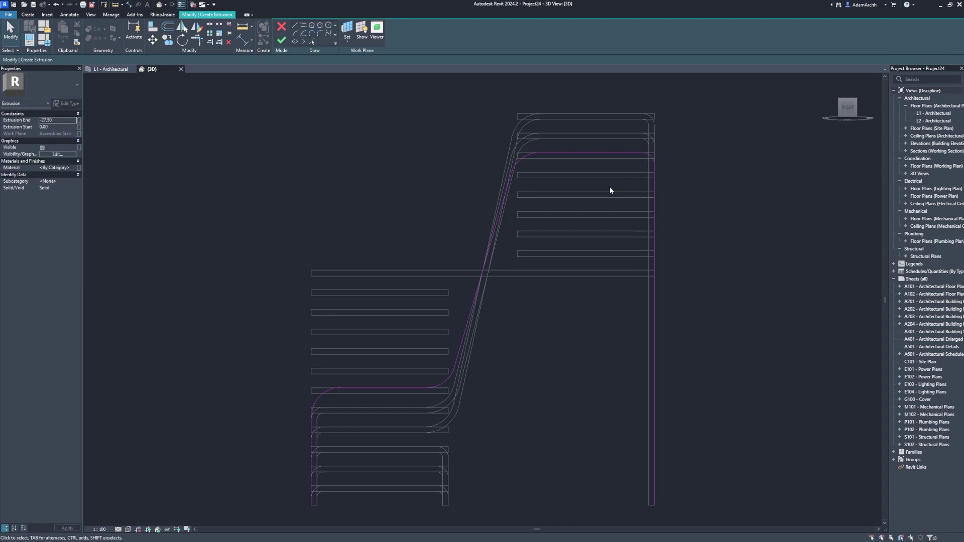
left_click(317, 398)
left_click(328, 407)
type("10")
key("Return")
left_click(357, 412)
Step: Offset the entire sixth-tread chain inward by 5 cm, keeping the original lines
key("o")
key("f")
key("Tab")
left_click(365, 394)
key("Escape")
Step: Close both floor ends of the sixth-tread band profile and finish the extrusion
left_click(312, 42)
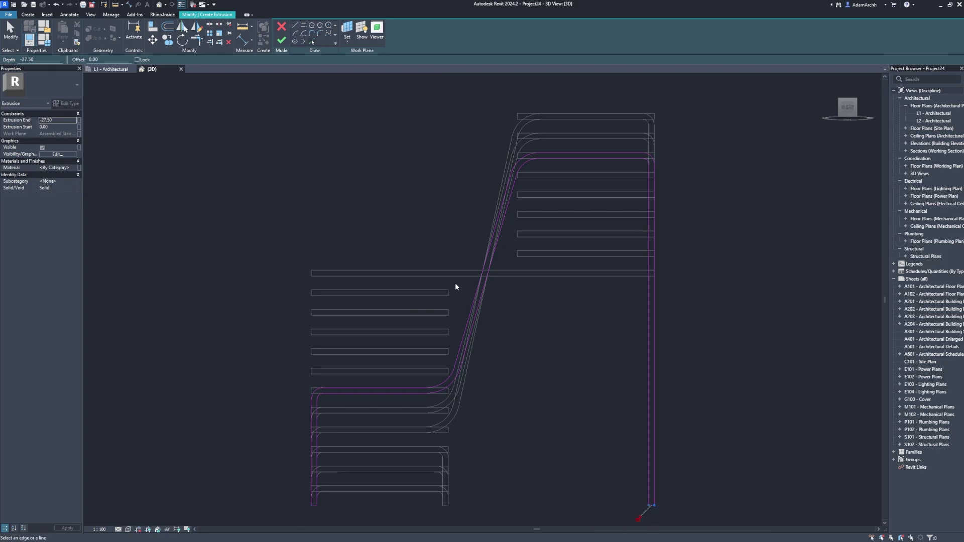
left_click(281, 40)
key("Return")
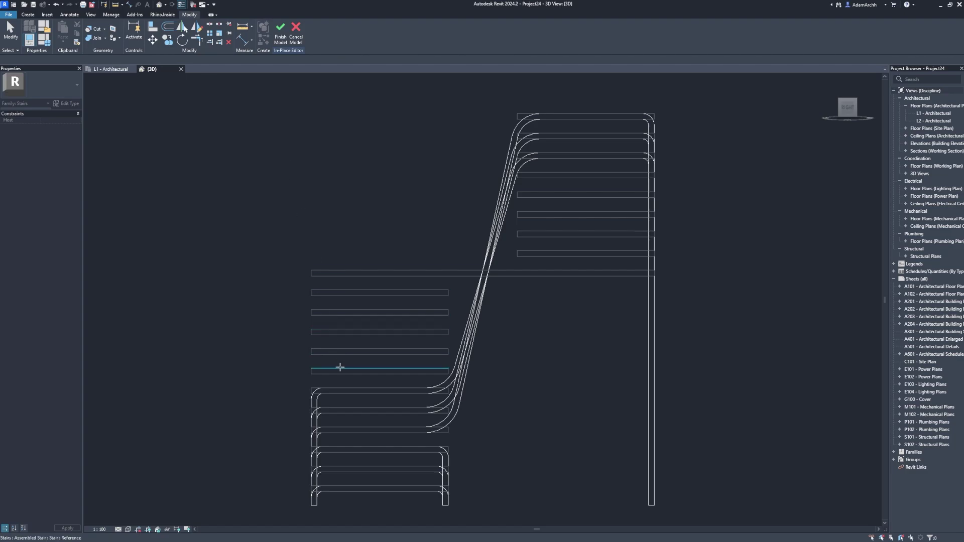
Step: On the seventh tread's plane, sketch a new extrusion's 25 cm-radius chain from the floor over it, diagonally to the fourth-highest tread's top and down
left_click(340, 368)
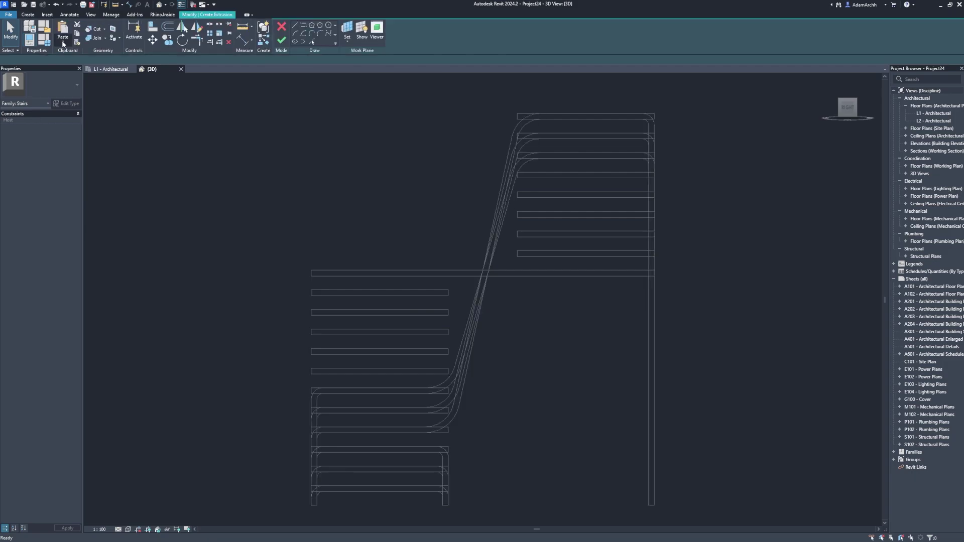
left_click(160, 60)
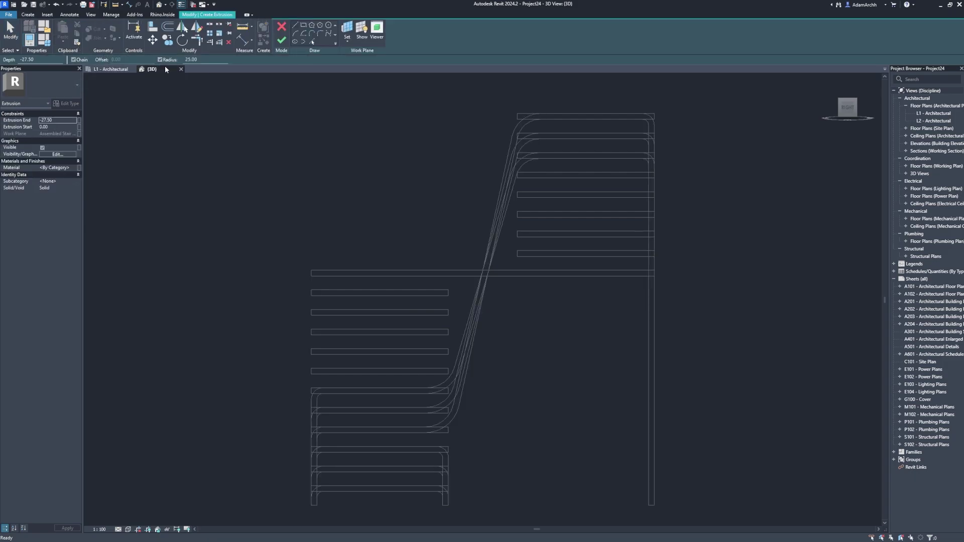
left_click(312, 505)
left_click(312, 369)
left_click(449, 369)
left_click(517, 173)
left_click(654, 173)
left_click(655, 505)
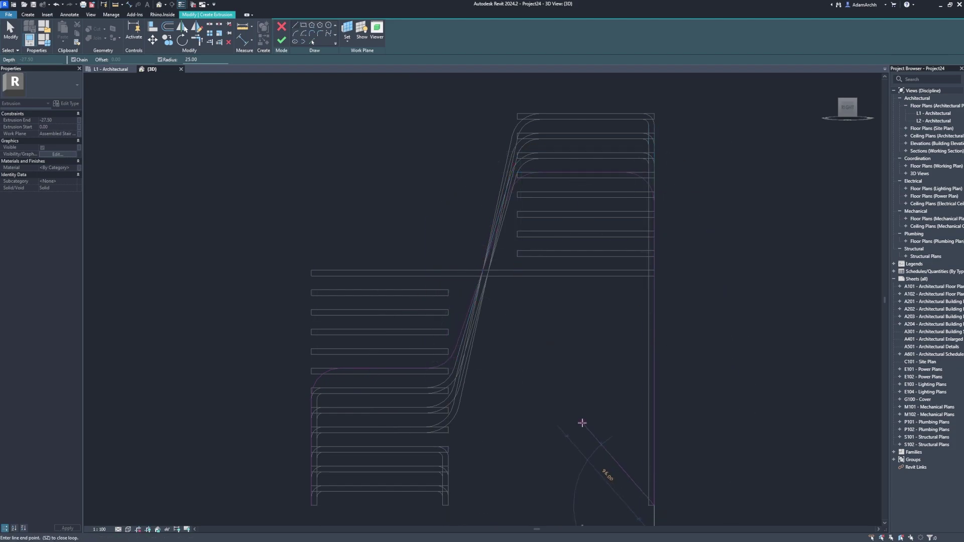
key("Escape")
key("Escape")
Step: Set the radius of both outer corner arcs on the seventh-tread chain to 10 cm
left_click(647, 184)
left_click(626, 187)
type("1")
key("Return")
left_click(613, 203)
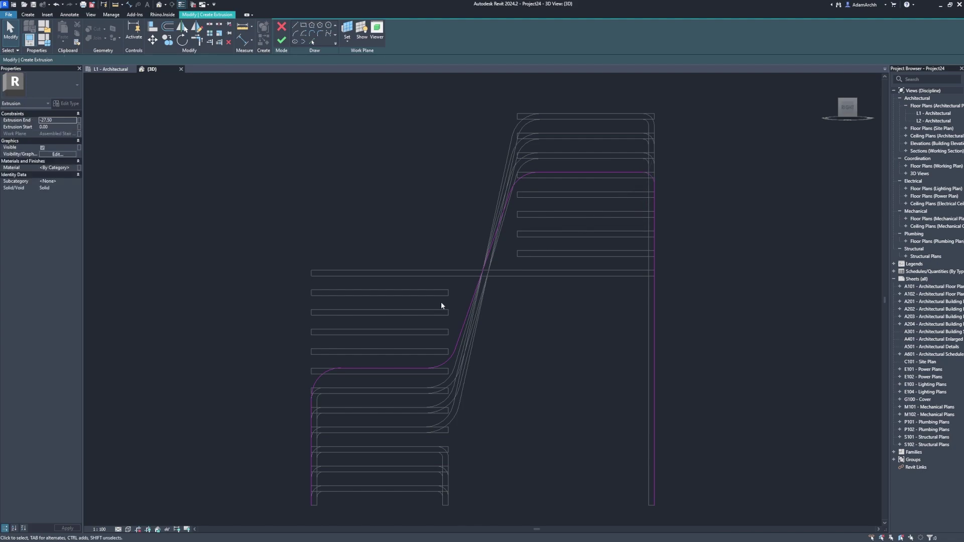
left_click(321, 378)
type("1")
key("Return")
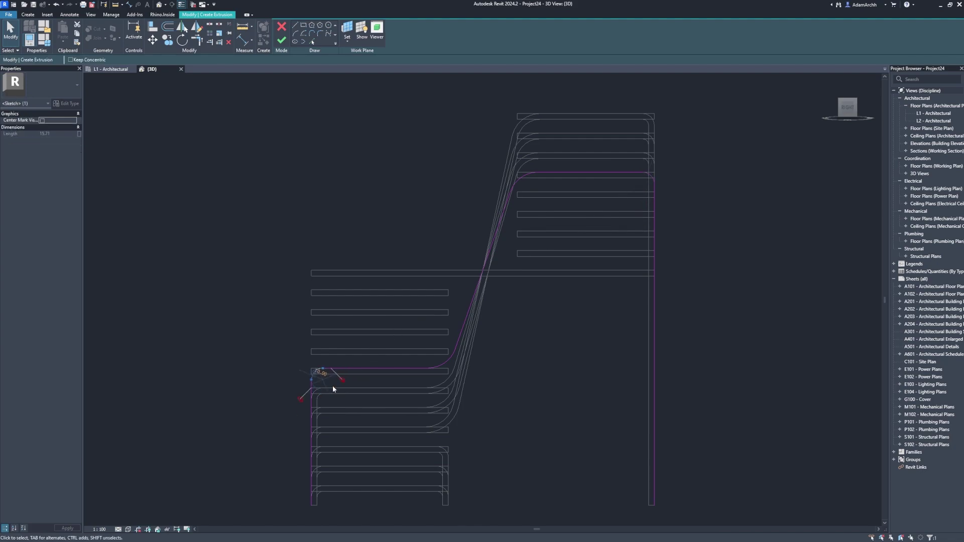
left_click(357, 395)
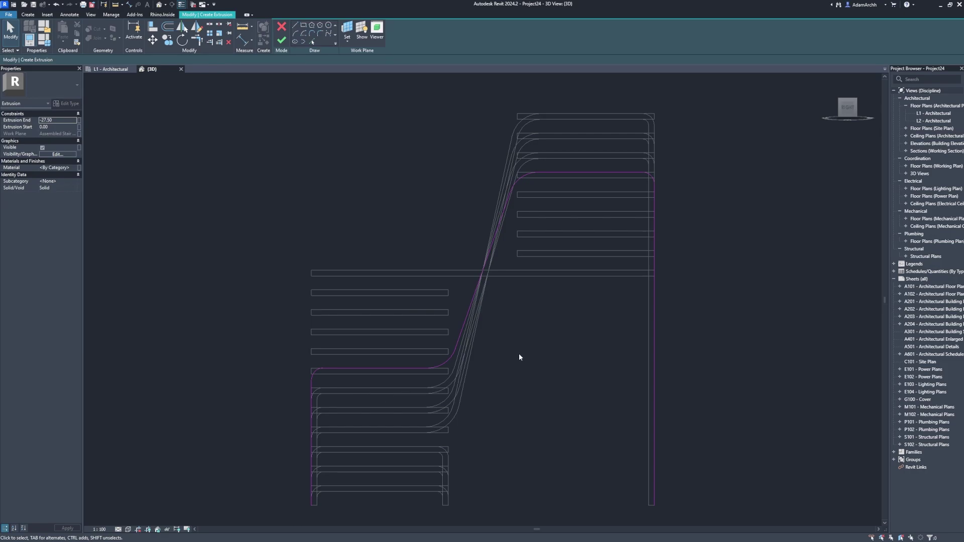
Step: Offset the whole seventh-tread chain inward by 5 cm, keeping the original lines
key("o")
key("f")
key("Tab")
left_click(654, 354)
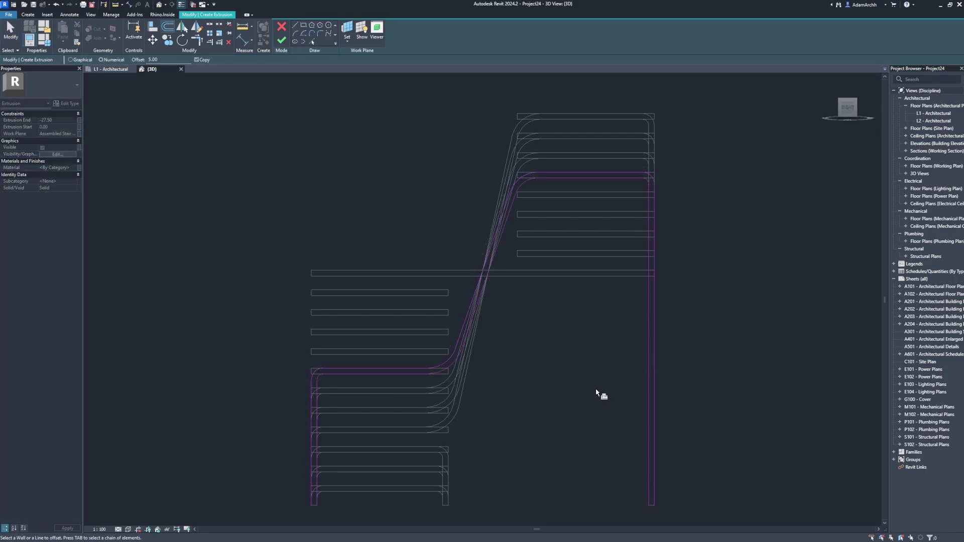
key("Escape")
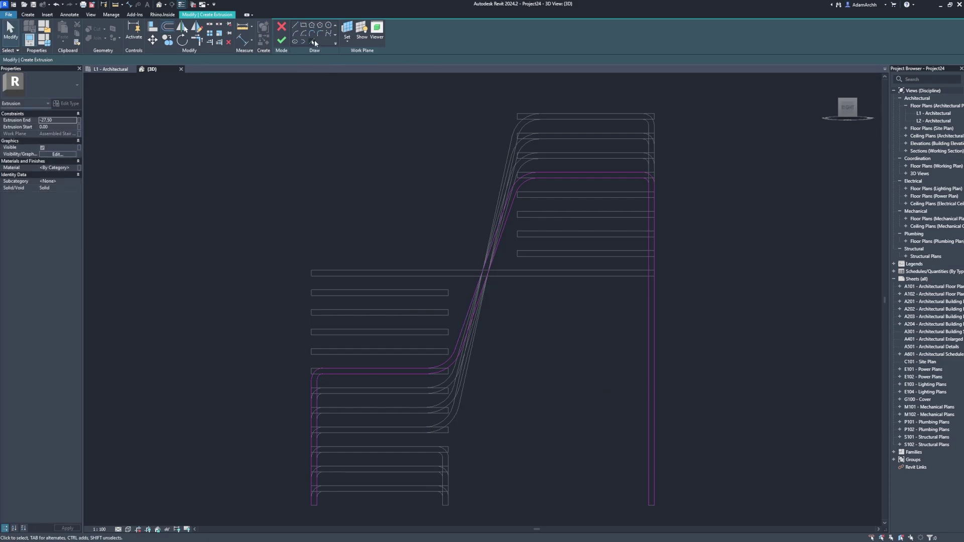
Step: Close both floor ends of the seventh-tread band profile, finish the extrusion and deselect it
left_click(314, 42)
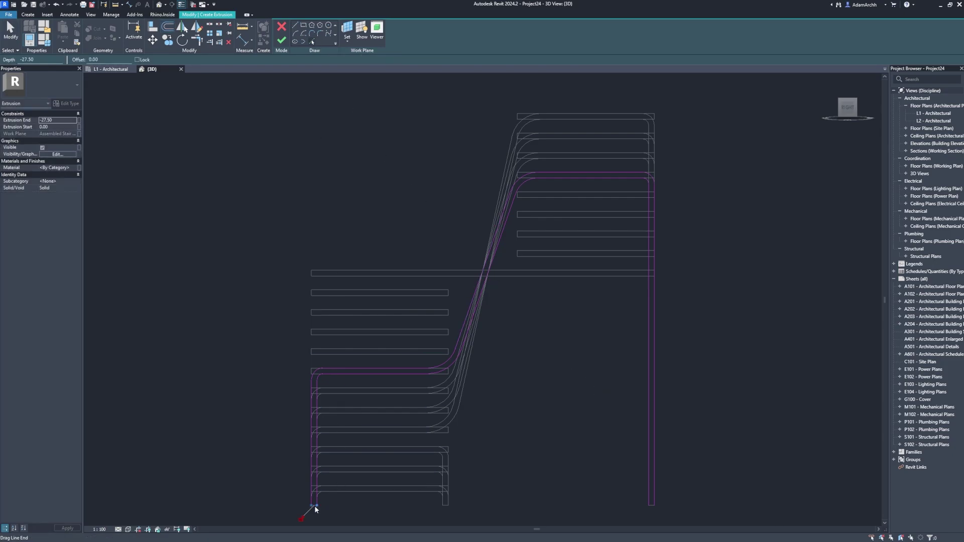
left_click(652, 507)
left_click(284, 44)
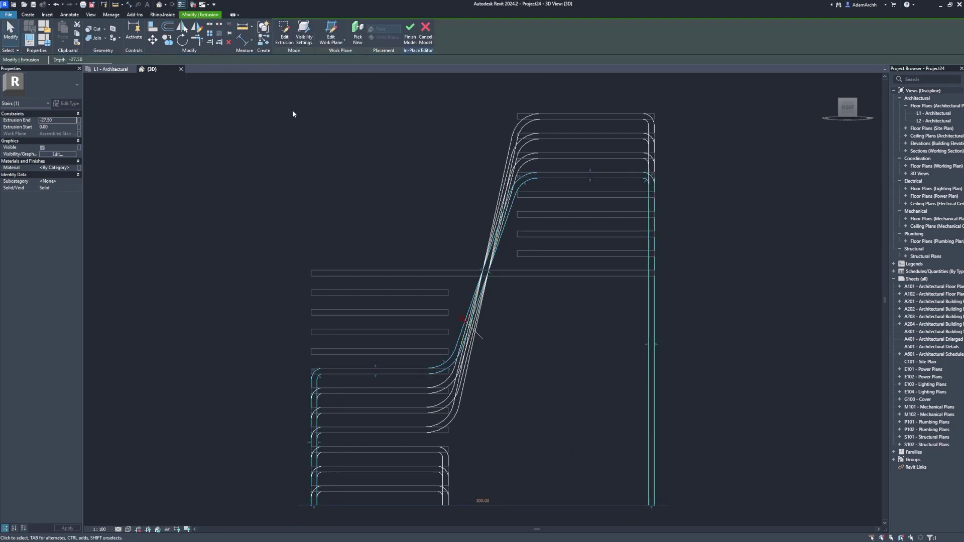
key("Escape")
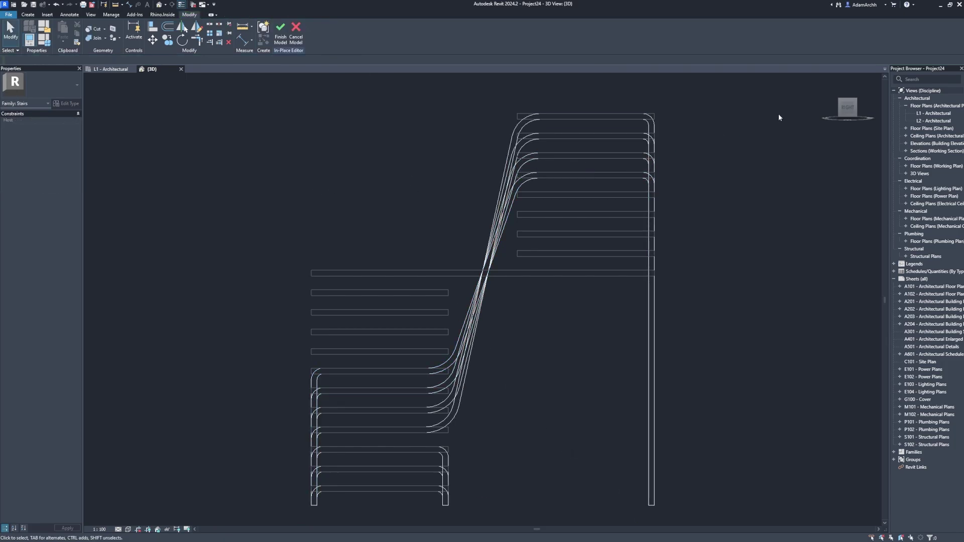
Step: Set the work plane to the eighth tread's front face in the 3D home view and return to the right view
left_click(830, 80)
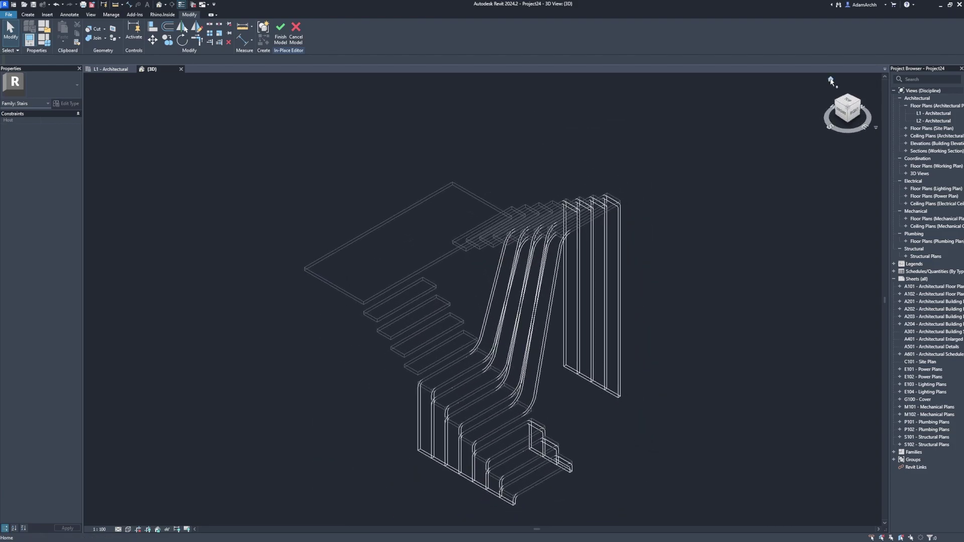
key("w")
key("f")
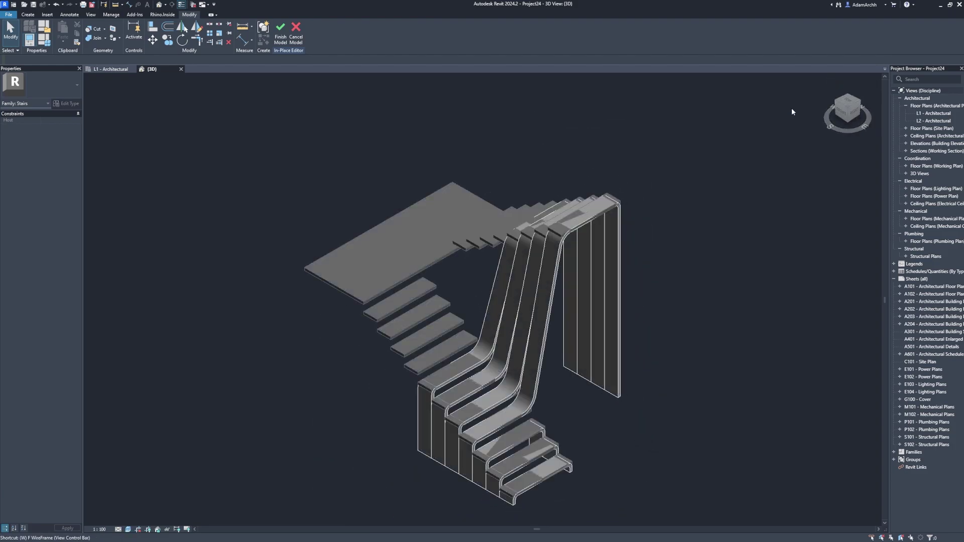
key("r")
key("p")
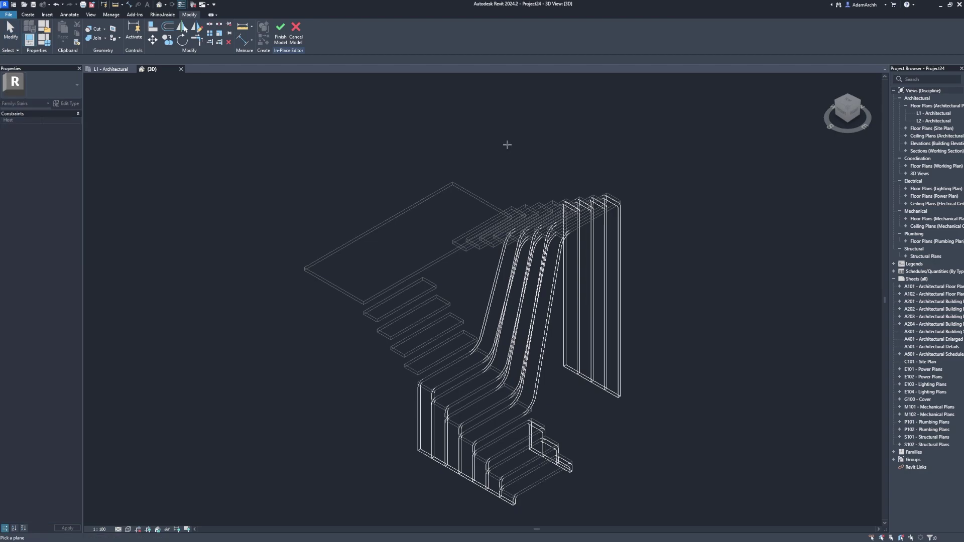
left_click(467, 350)
left_click(854, 112)
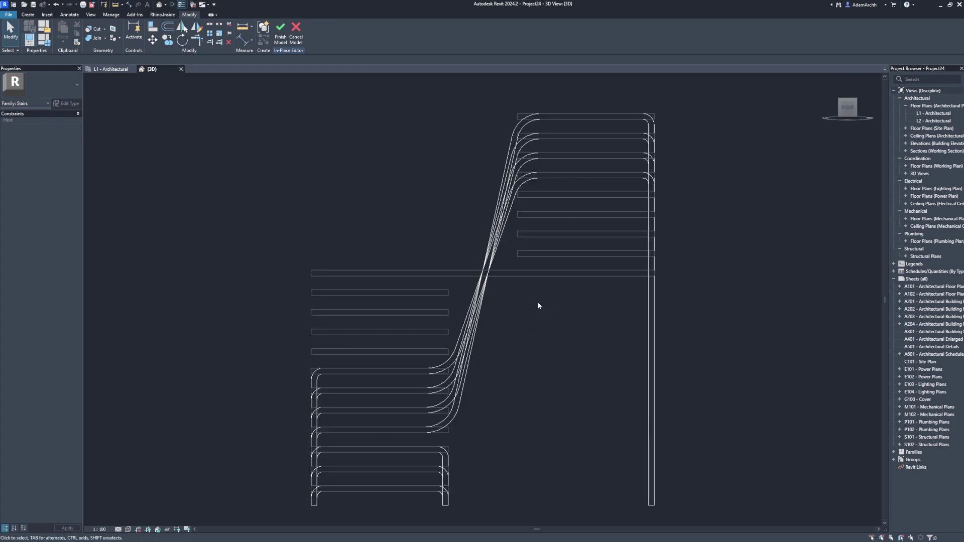
Step: In a new extrusion, sketch a 25 cm-radius chain from the floor over the eighth tread, diagonally to the fifth-highest tread's top and down to the floor
left_click(27, 14)
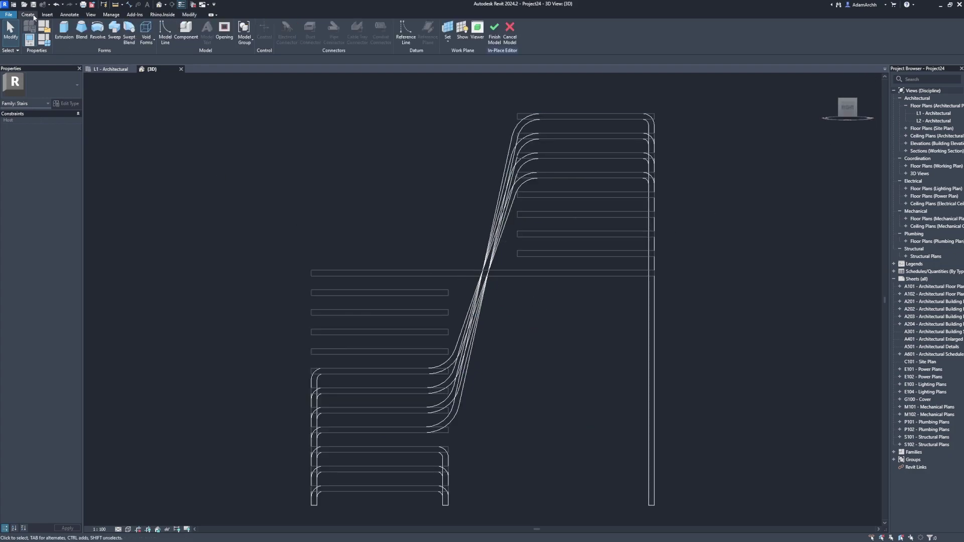
left_click(59, 44)
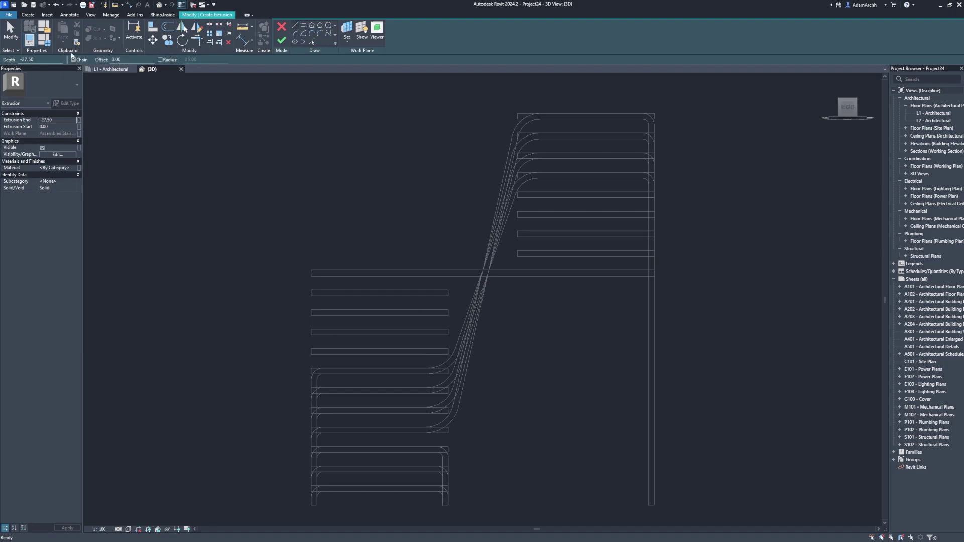
left_click(160, 59)
left_click(304, 505)
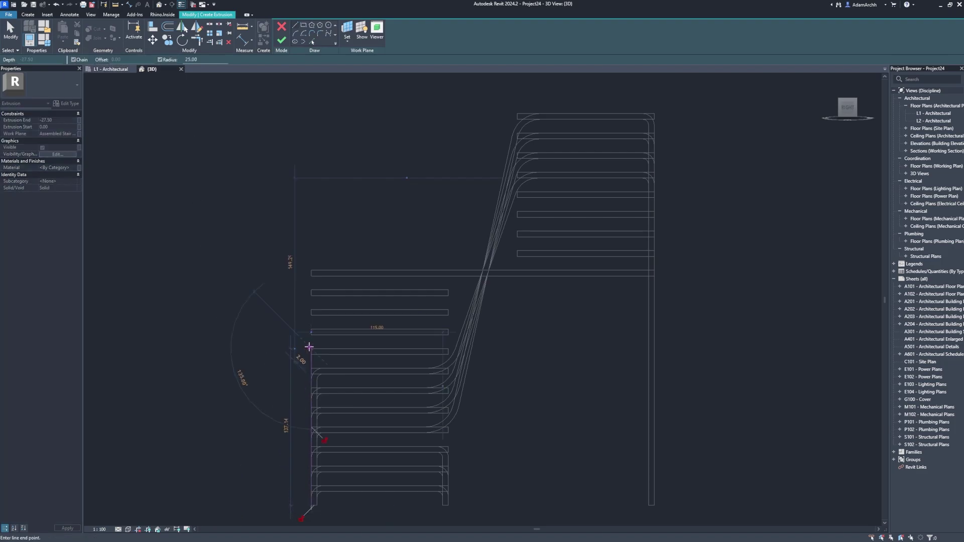
left_click(517, 195)
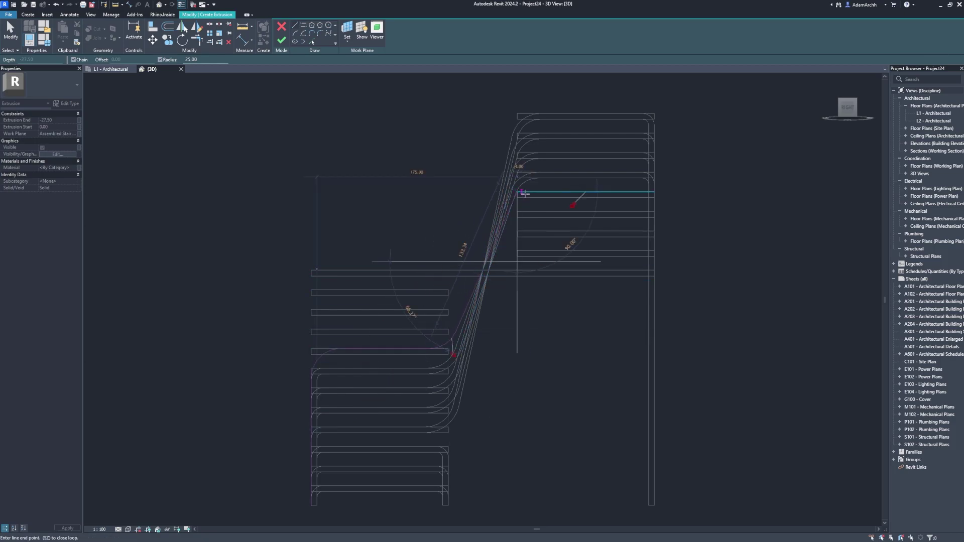
left_click(655, 195)
left_click(654, 504)
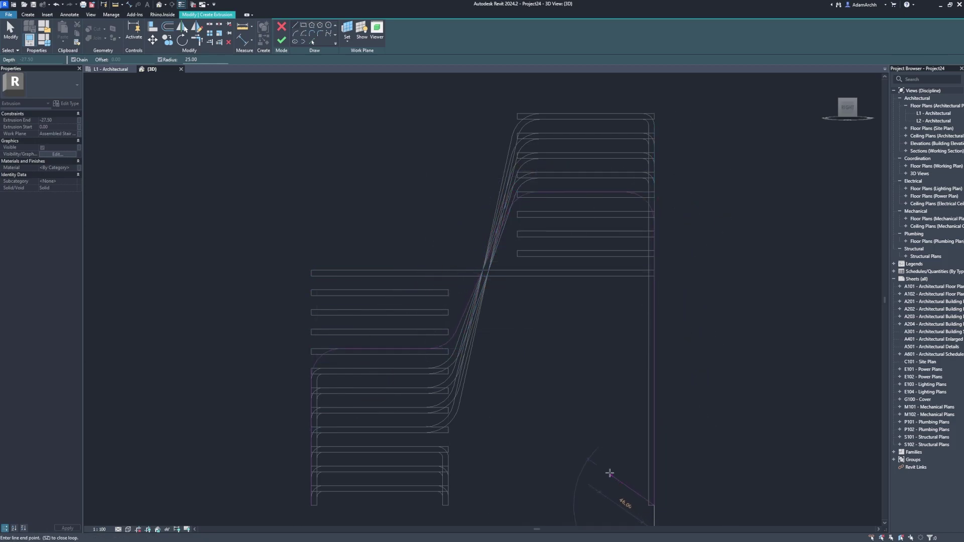
key("Escape")
key("Escape")
Step: Set the radius of both outer corner arcs on the eighth-tread chain to 10 cm
left_click(650, 206)
left_click(626, 206)
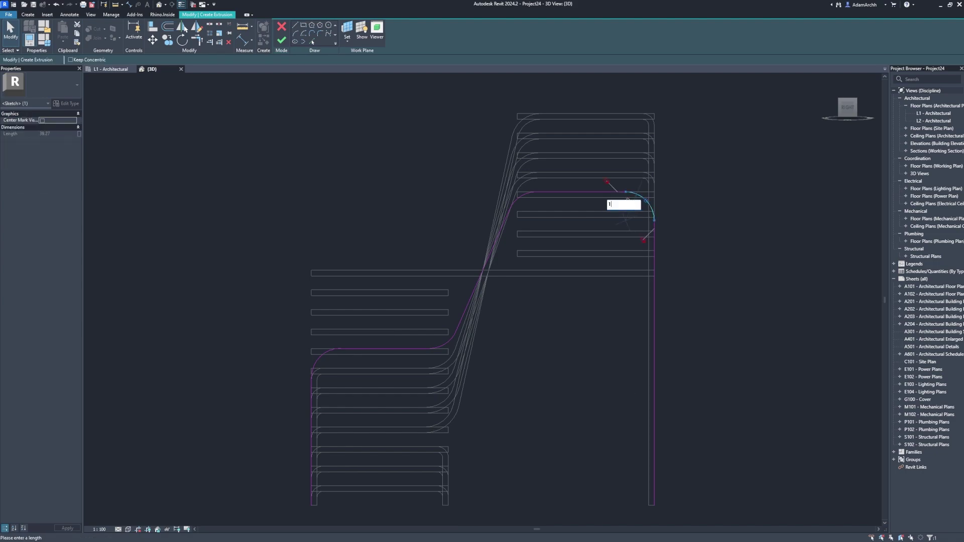
type("10")
key("Return")
left_click(624, 224)
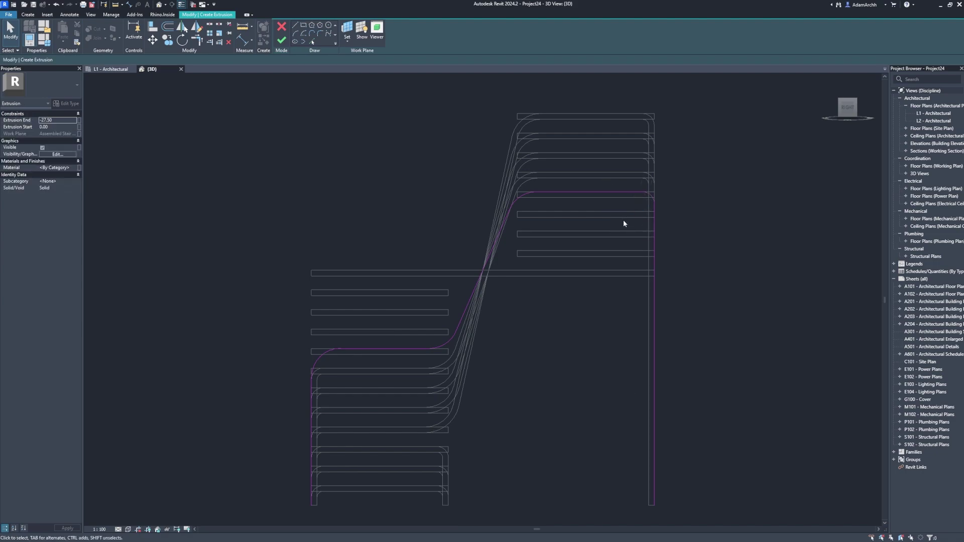
left_click(318, 358)
left_click(329, 366)
type("1")
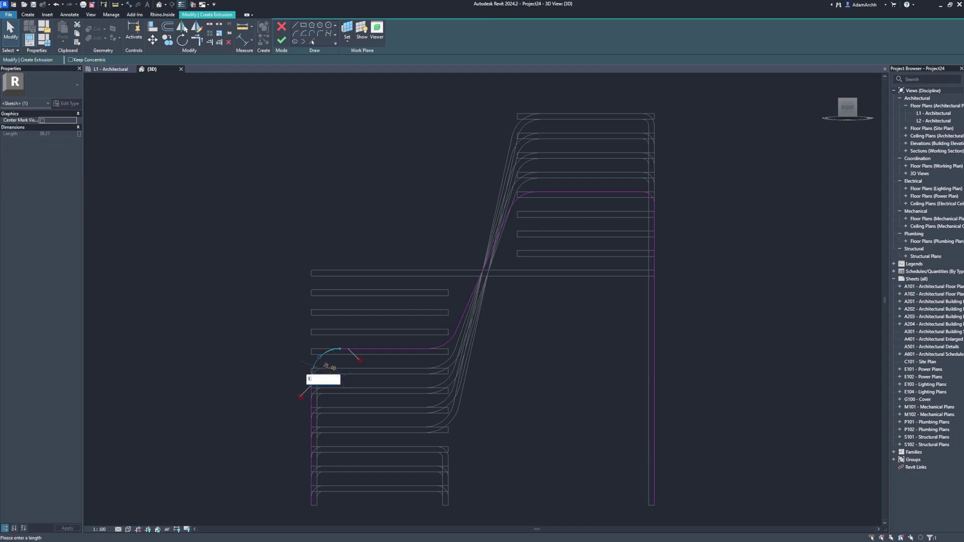
type("0")
key("Return")
left_click(366, 374)
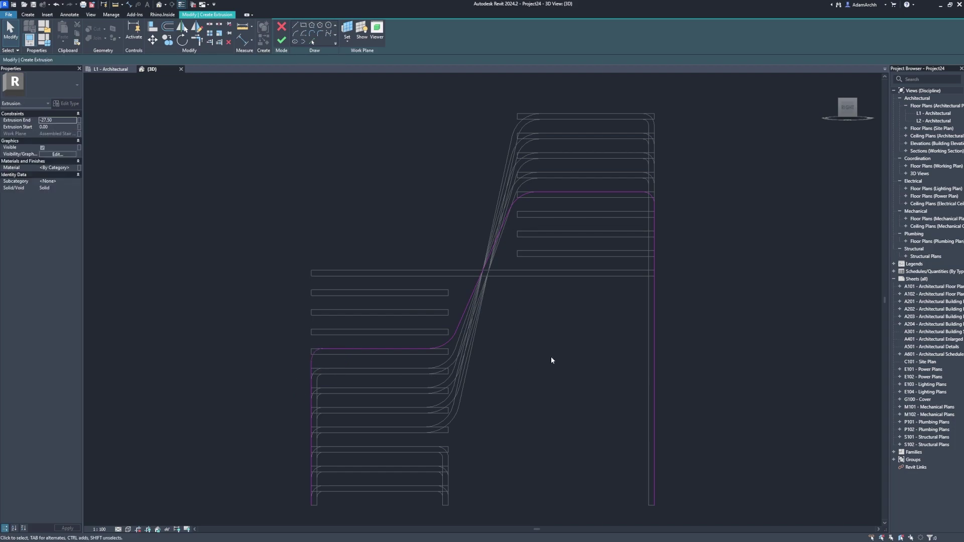
Step: Offset the whole eighth-tread chain inward by 5 cm, keeping the original lines
key("o")
key("f")
key("Tab")
left_click(652, 358)
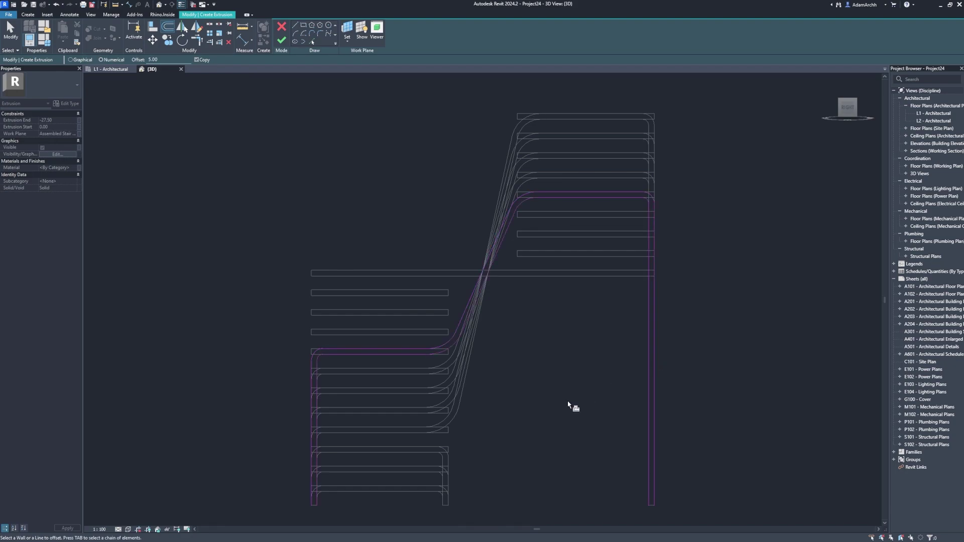
Step: Close both floor ends of the eighth-tread band with picked lines and finish the extrusion
left_click(313, 42)
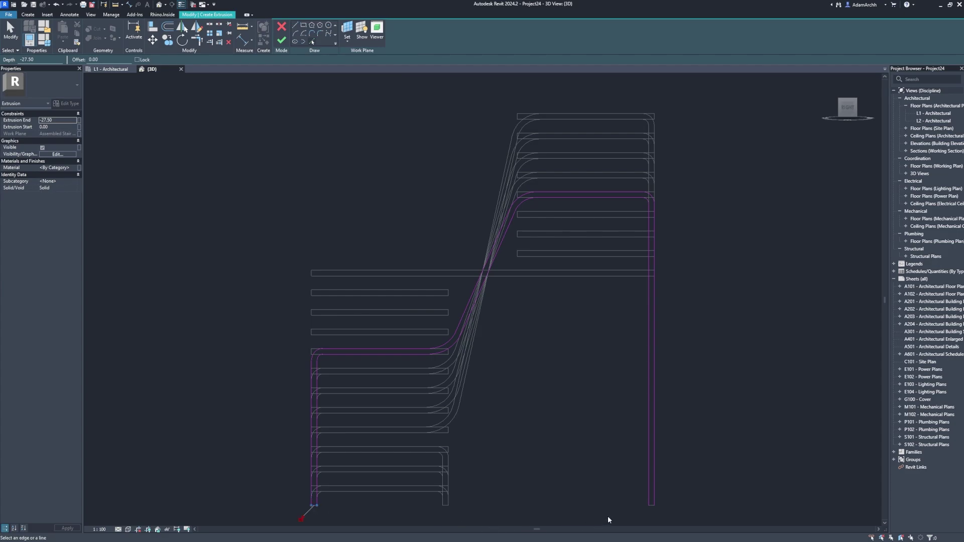
left_click(652, 507)
left_click(282, 42)
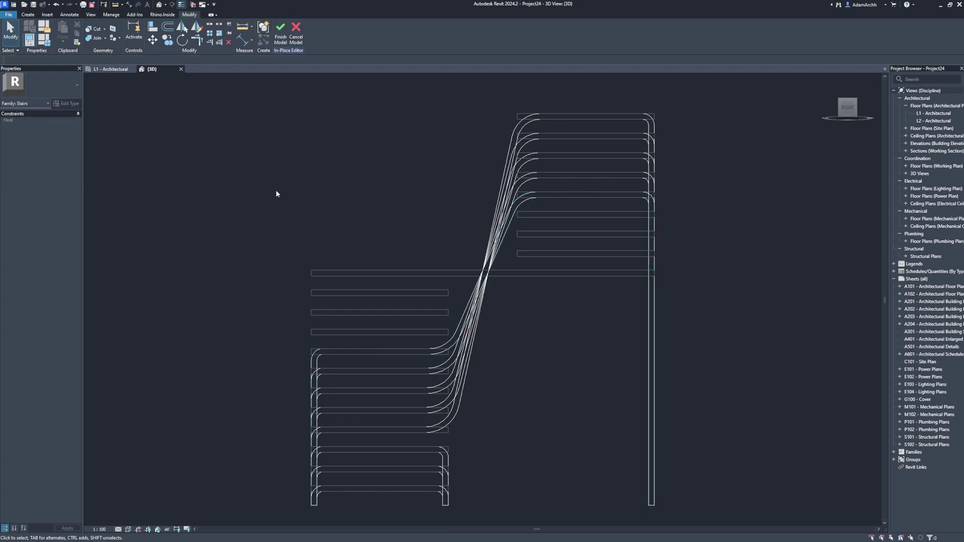
Step: In a new extrusion, sketch a 25 cm-radius chain from the floor over the ninth tread, diagonally to the sixth-highest tread's top and down to the floor
left_click(28, 14)
left_click(62, 39)
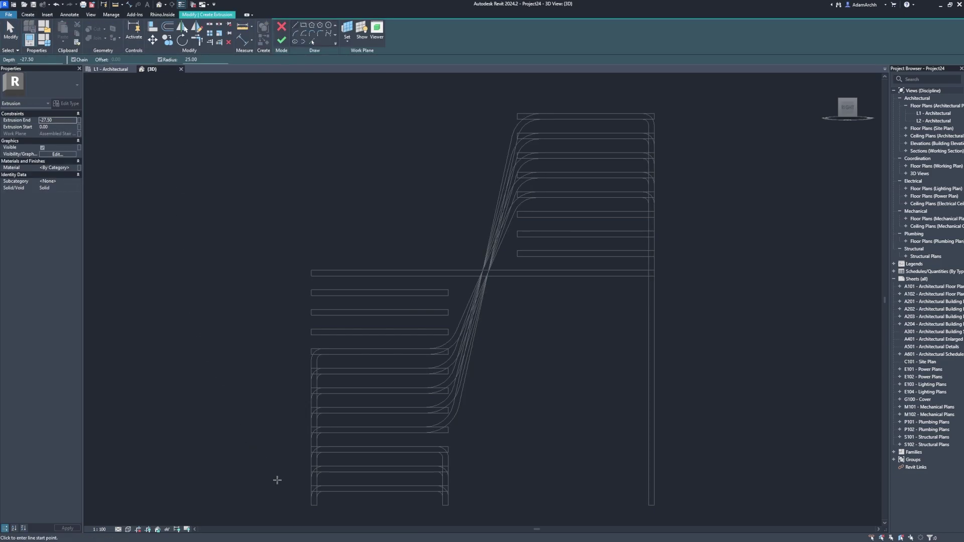
left_click(312, 506)
left_click(312, 329)
left_click(447, 329)
left_click(517, 213)
left_click(654, 211)
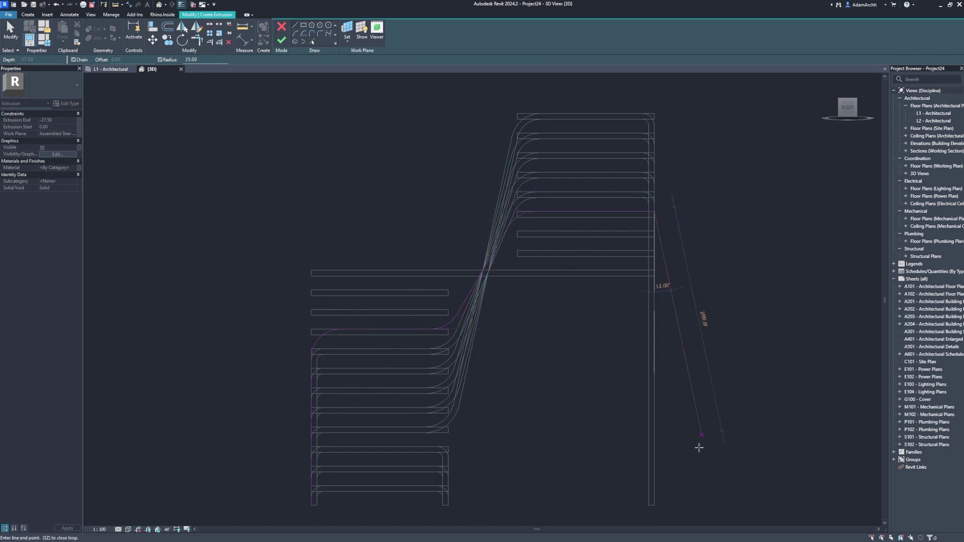
left_click(654, 505)
key("Escape")
key("Escape")
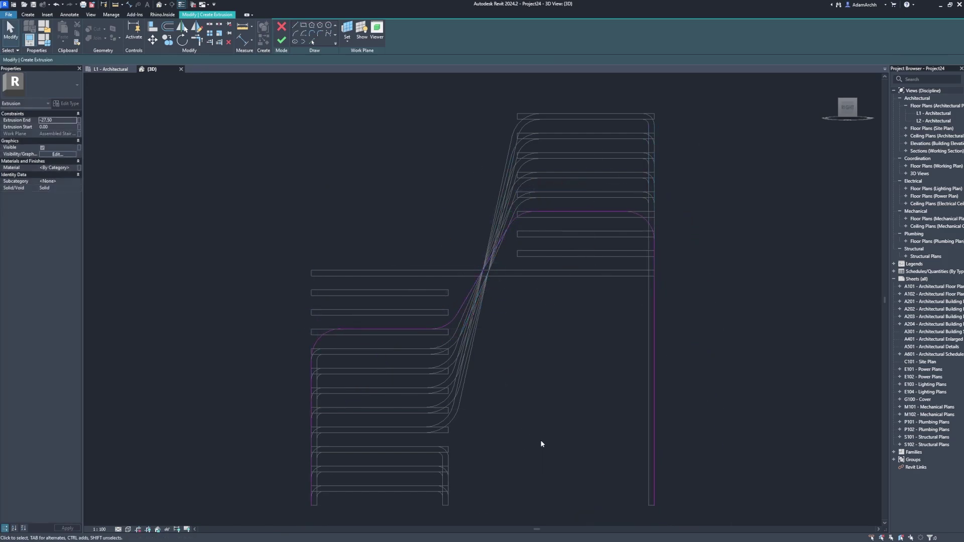
Step: Set the radius of both outer corner arcs on the ninth-tread chain to 10 cm
left_click(642, 216)
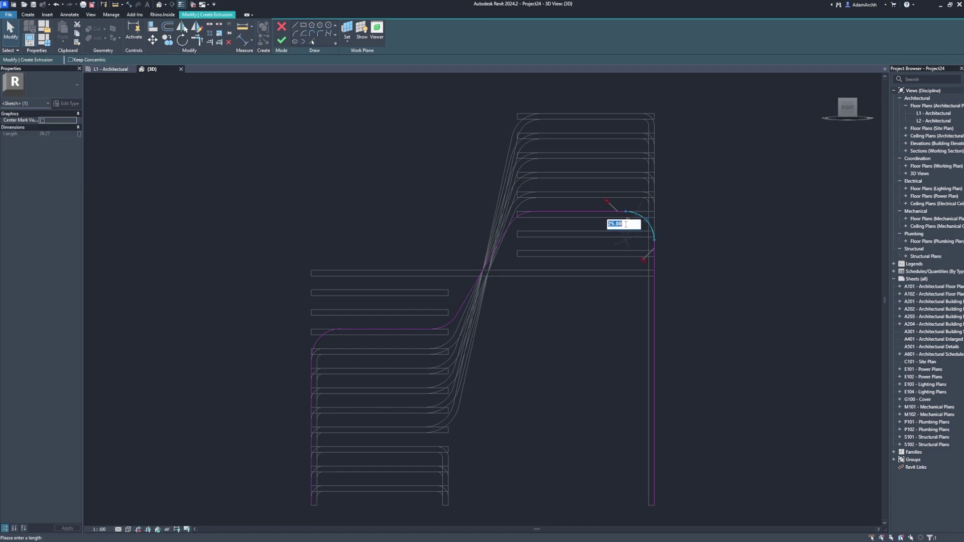
key("Escape")
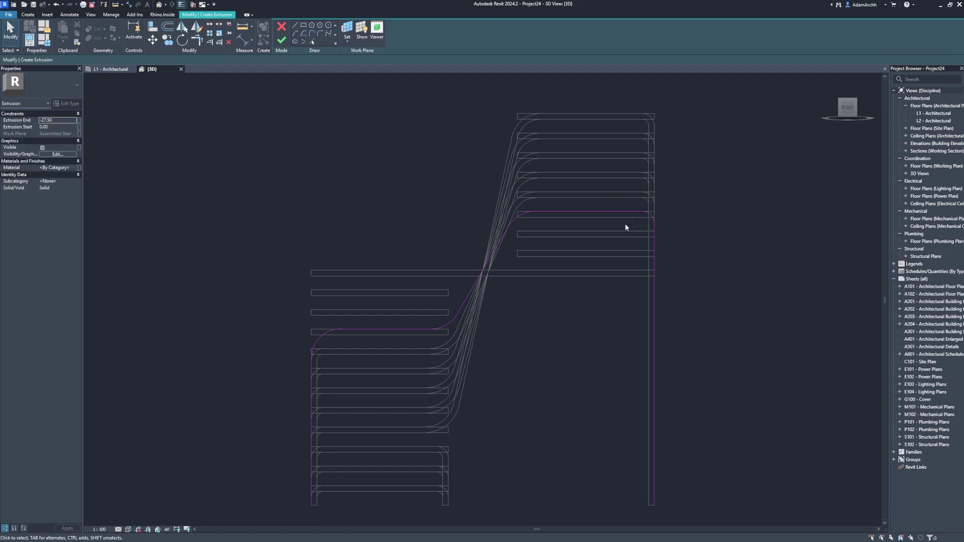
left_click(319, 340)
left_click(327, 347)
type("10")
key("Return")
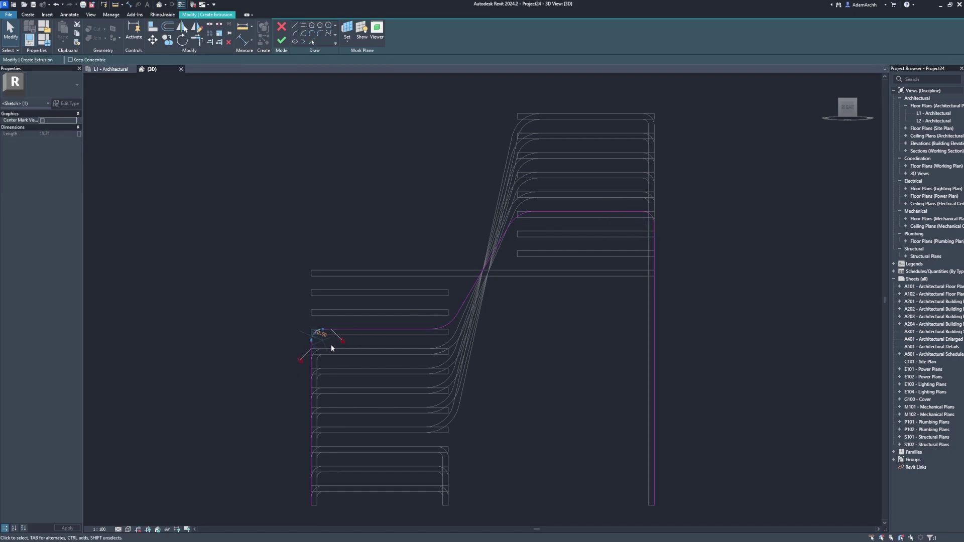
key("Escape")
Step: Offset the whole ninth-tread chain inward by 5 cm, keeping the original lines
key("o")
key("f")
key("Tab")
left_click(652, 351)
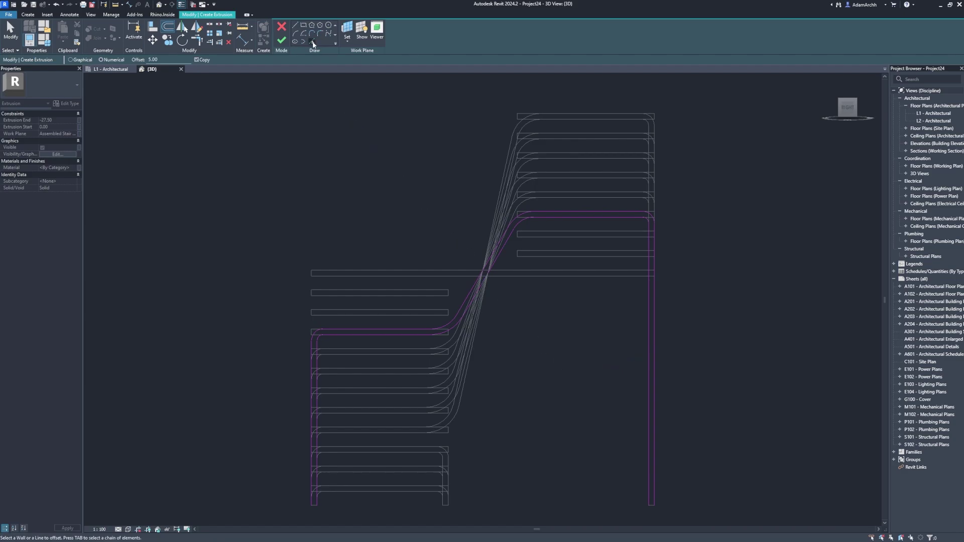
Step: Close both floor ends of the ninth-tread band with picked lines and finish the extrusion
left_click(312, 42)
left_click(312, 507)
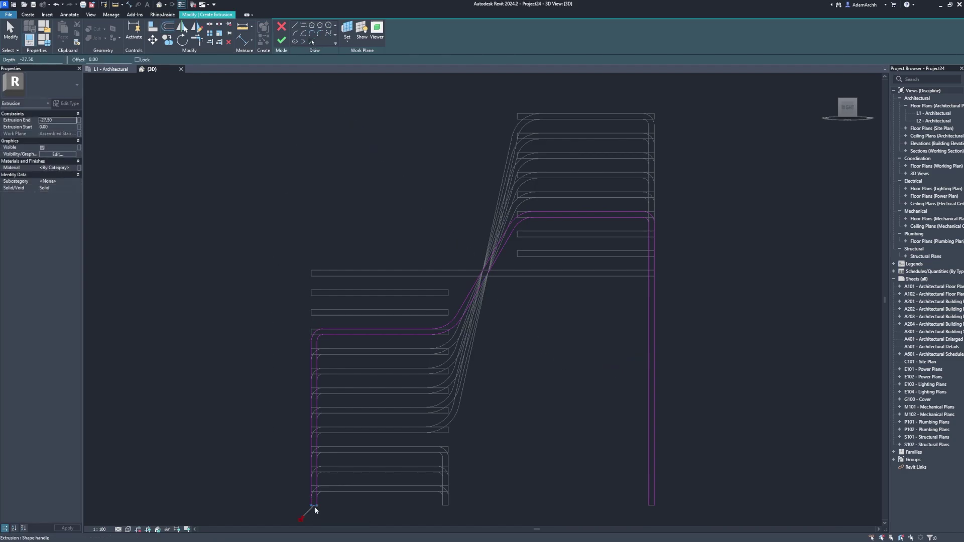
left_click(653, 507)
left_click(281, 42)
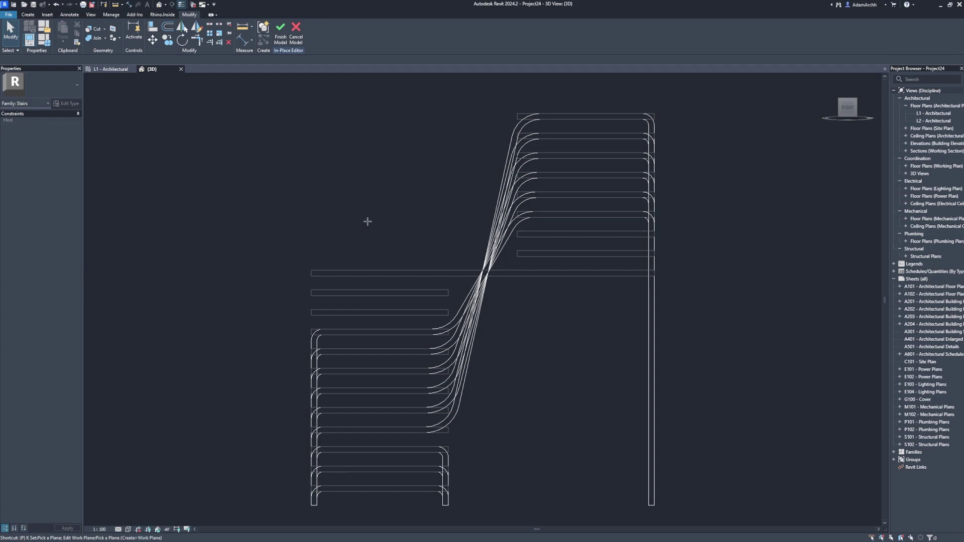
Step: In a new extrusion, sketch a 25 cm-radius chain from the floor over the tenth tread, diagonally to the seventh-highest tread's top and down to the floor
left_click(27, 15)
left_click(64, 42)
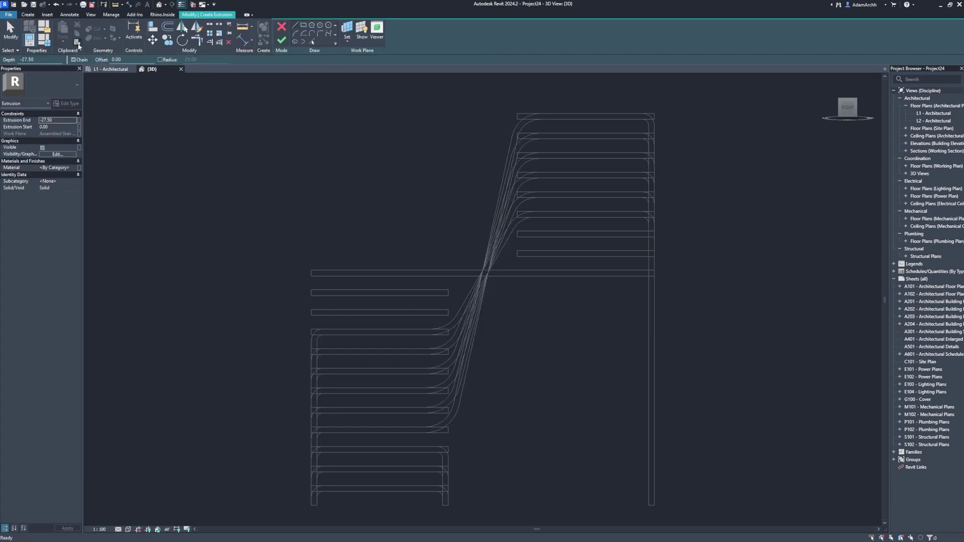
left_click(160, 60)
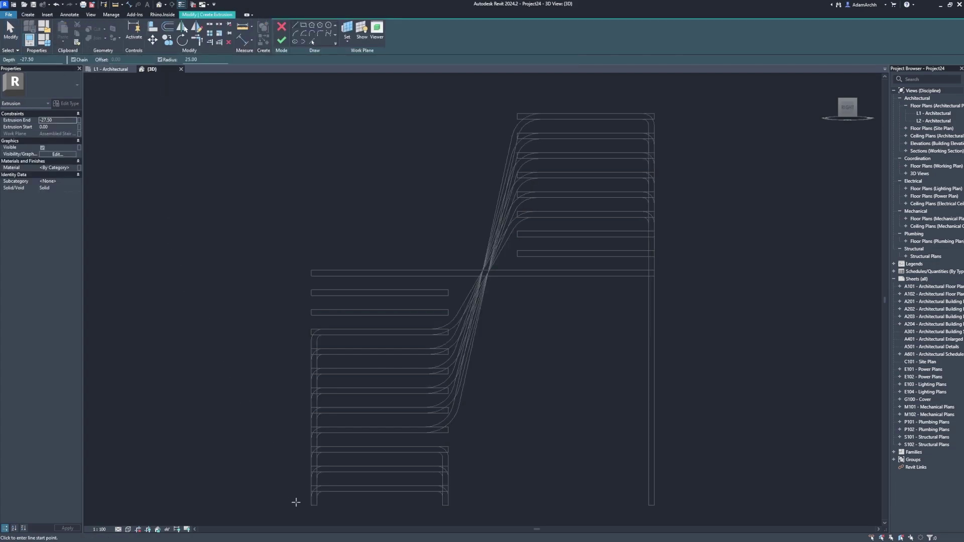
left_click(312, 504)
left_click(447, 309)
left_click(517, 233)
left_click(655, 236)
left_click(654, 504)
key("Escape")
key("Escape")
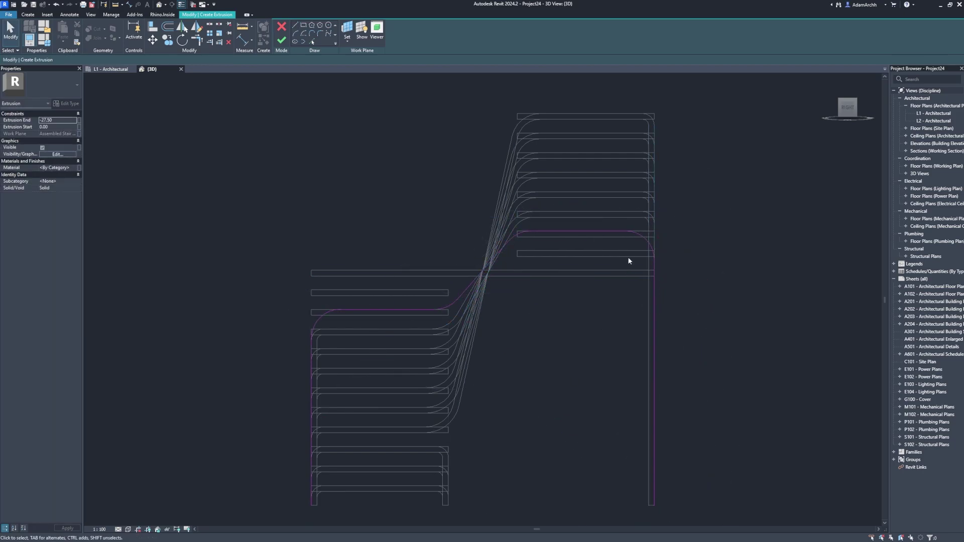
Step: Set the radius of both outer corner arcs on the tenth-tread chain to 10 cm
left_click(634, 234)
left_click(655, 259)
left_click(625, 244)
type("10")
key("Return")
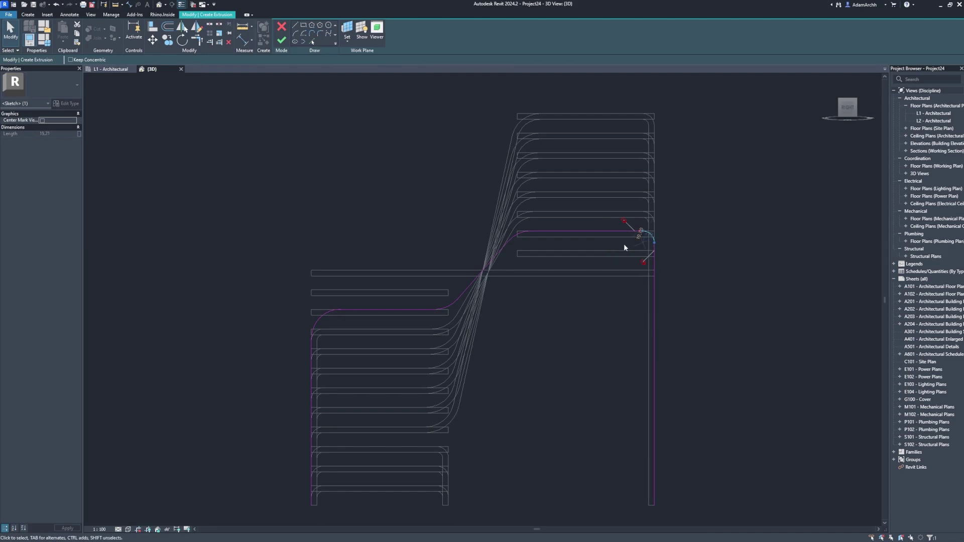
left_click(351, 310)
left_click(313, 331)
left_click(328, 328)
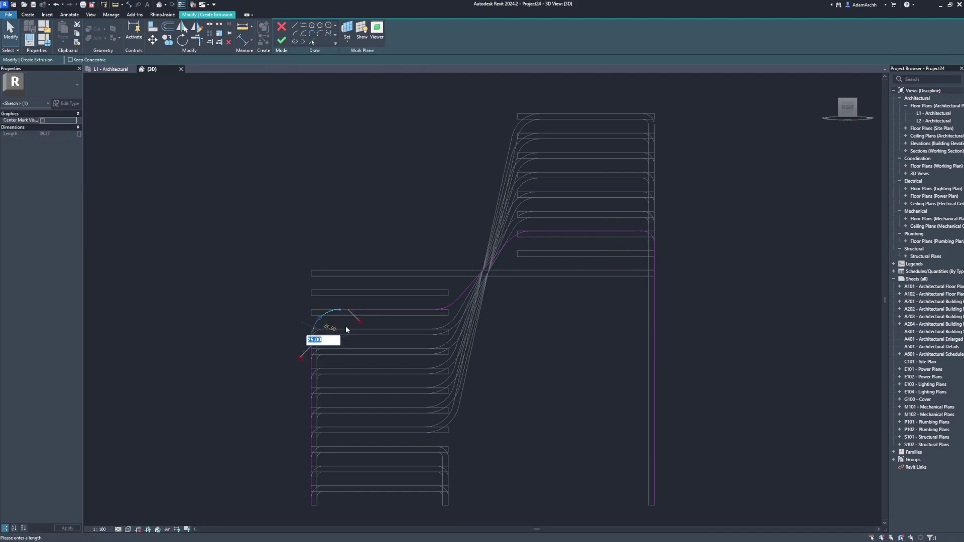
type("10")
key("Return")
key("Escape")
Step: Offset the whole tenth-tread chain inward by 5 cm, keeping the original lines
key("o")
key("f")
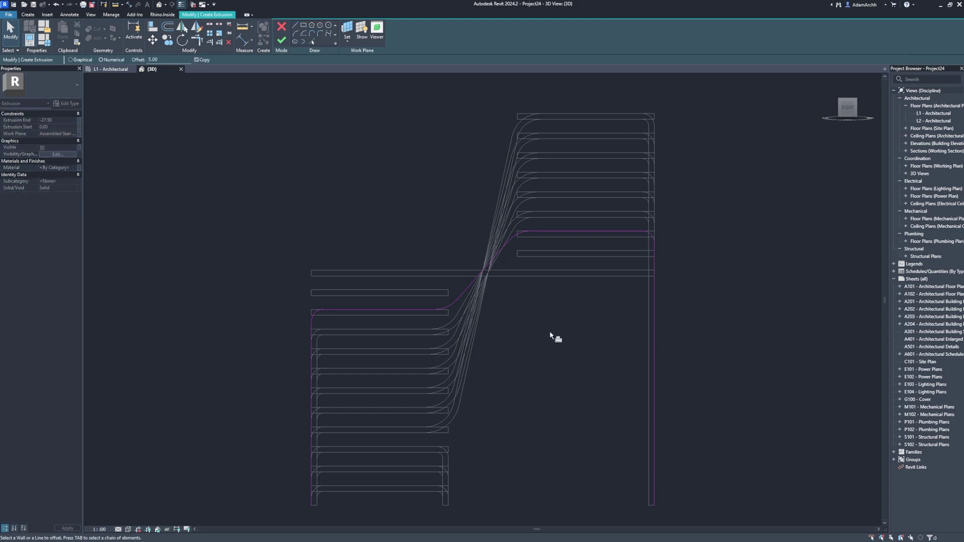
left_click(651, 333)
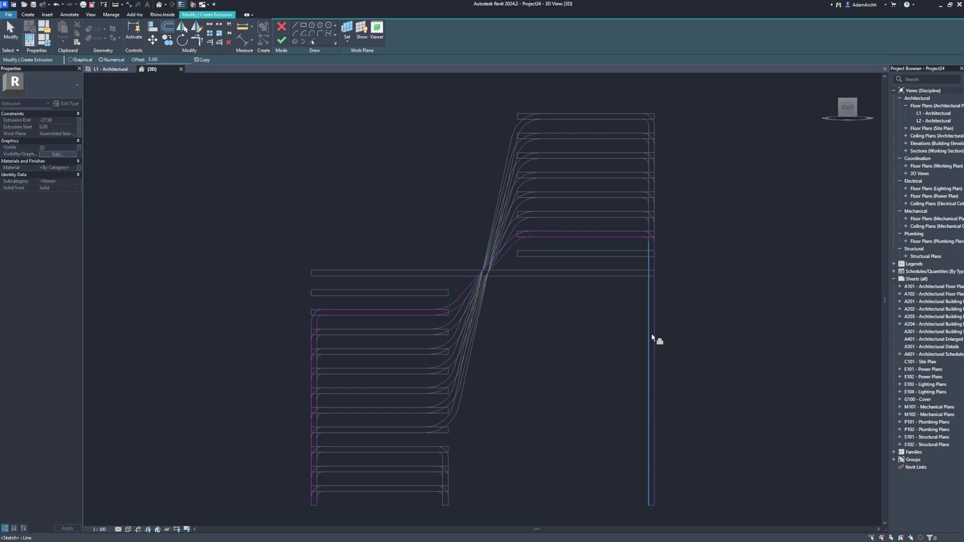
key("Escape")
Step: Close both floor ends of the tenth-tread band with picked lines and finish the extrusion
left_click(313, 42)
left_click(316, 506)
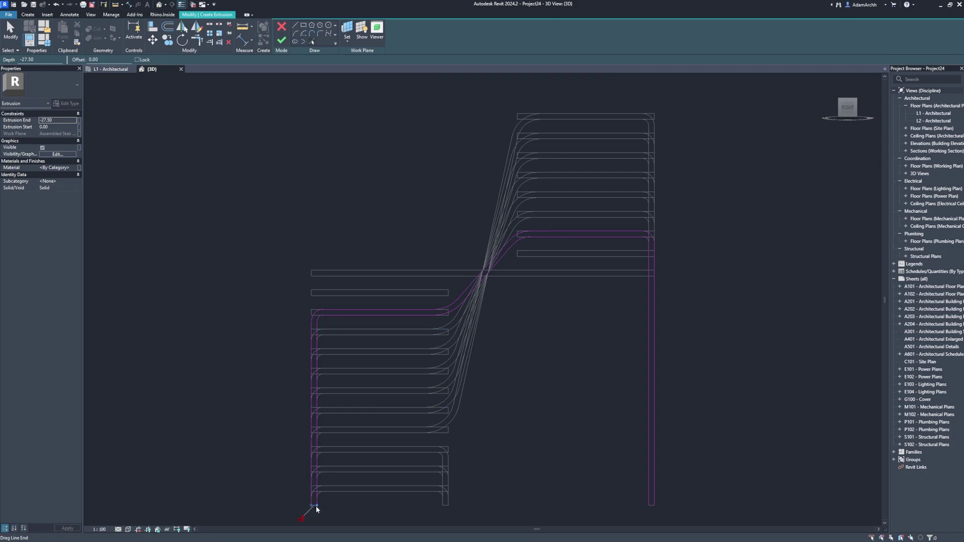
left_click(653, 508)
left_click(282, 40)
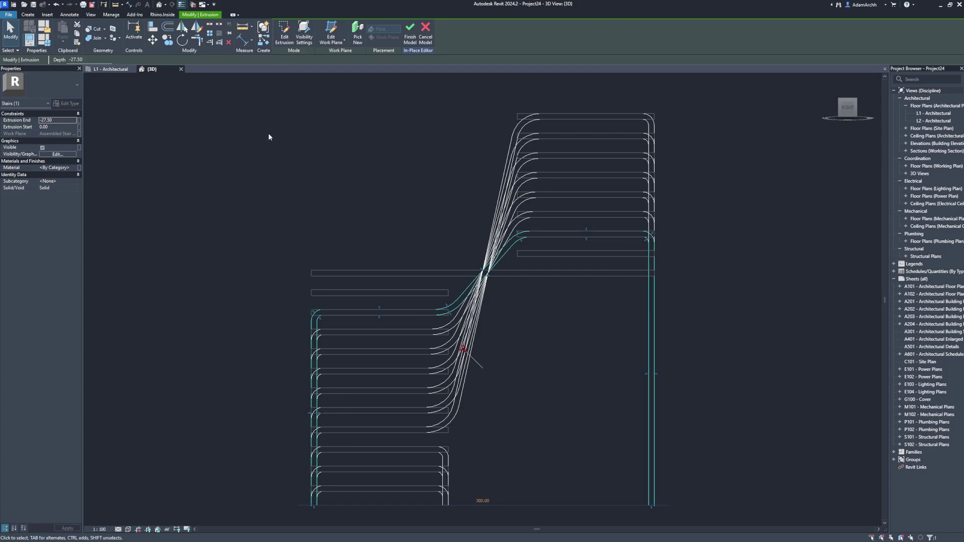
left_click(270, 152)
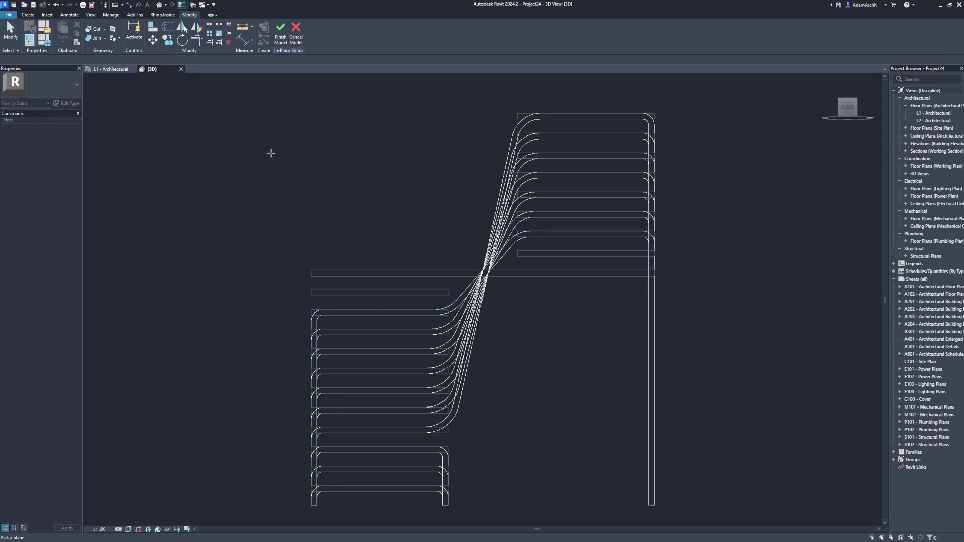
Step: On the eleventh tread's face, sketch a new extrusion's rounded chain from the floor over that tread, diagonally to the lowest upper tread's top and down
left_click(331, 291)
left_click(28, 14)
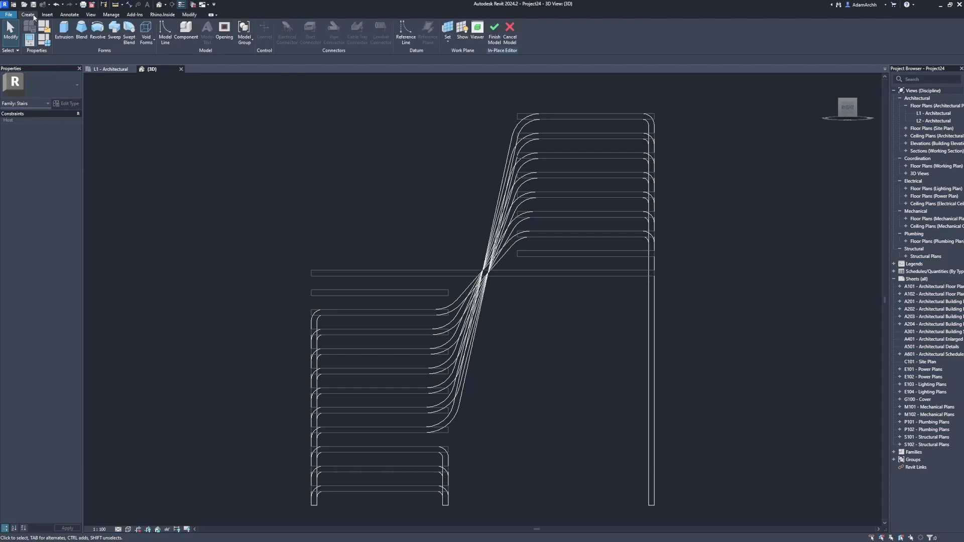
left_click(62, 41)
left_click(160, 60)
left_click(311, 505)
left_click(312, 290)
left_click(448, 290)
left_click(517, 250)
left_click(654, 252)
left_click(655, 504)
key("Escape")
key("Escape")
Step: Set the radius of both outer corner arcs on the eleventh-tread chain to 10 cm
left_click(647, 261)
left_click(626, 262)
type("1")
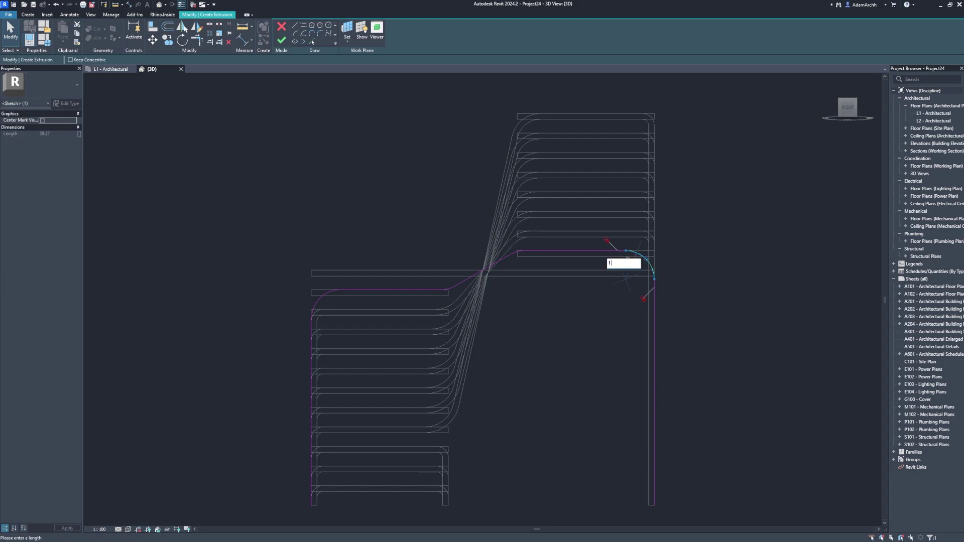
key("Return")
key("Escape")
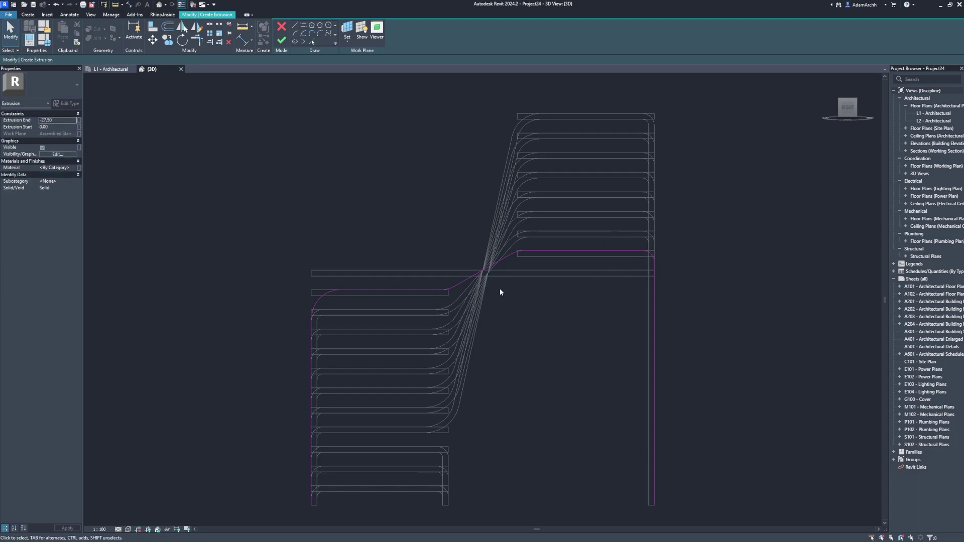
left_click(319, 299)
left_click(329, 308)
type("10")
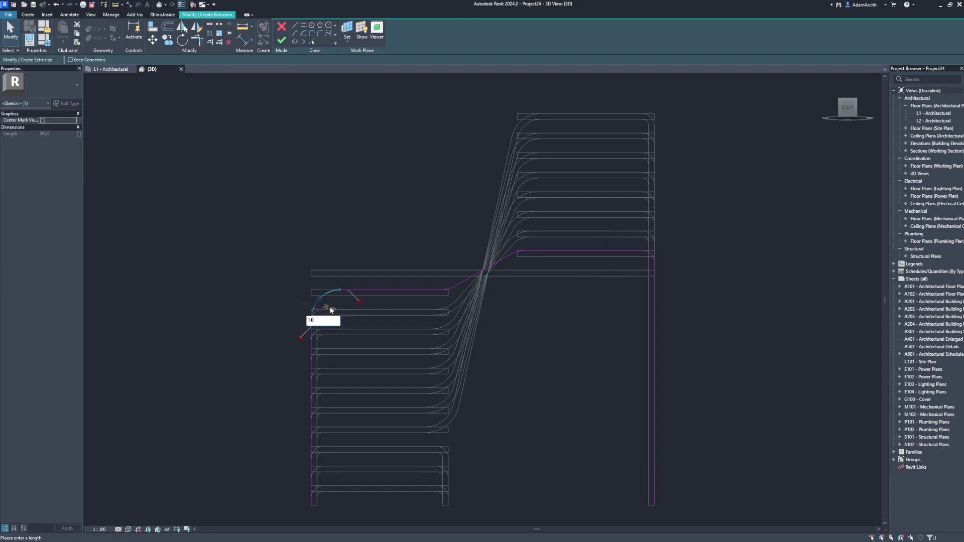
key("Return")
key("Escape")
Step: Offset the whole eleventh-tread chain inward by 5 cm, keeping the original lines
key("o")
key("f")
key("Tab")
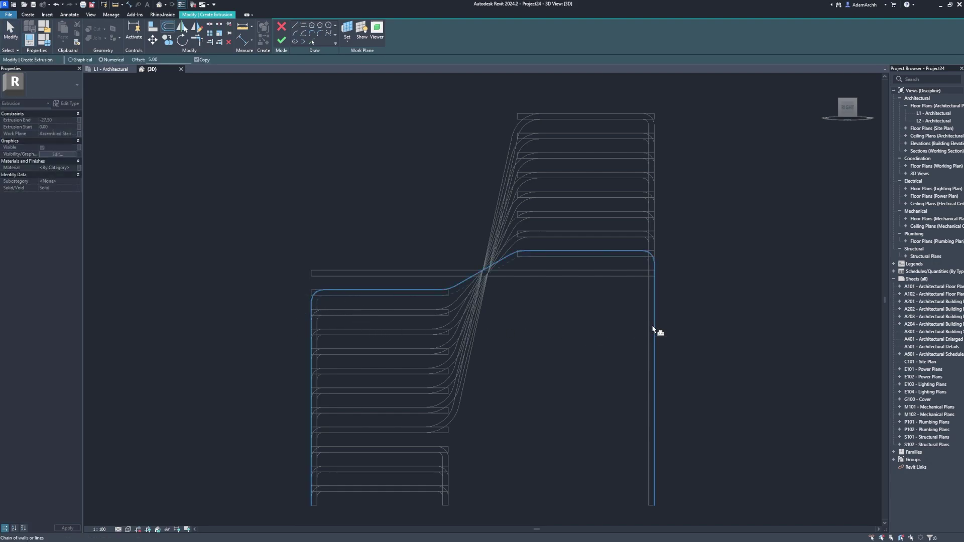
left_click(653, 329)
key("Escape")
Step: Close both floor ends of the eleventh-tread band with picked lines and finish the extrusion
left_click(312, 41)
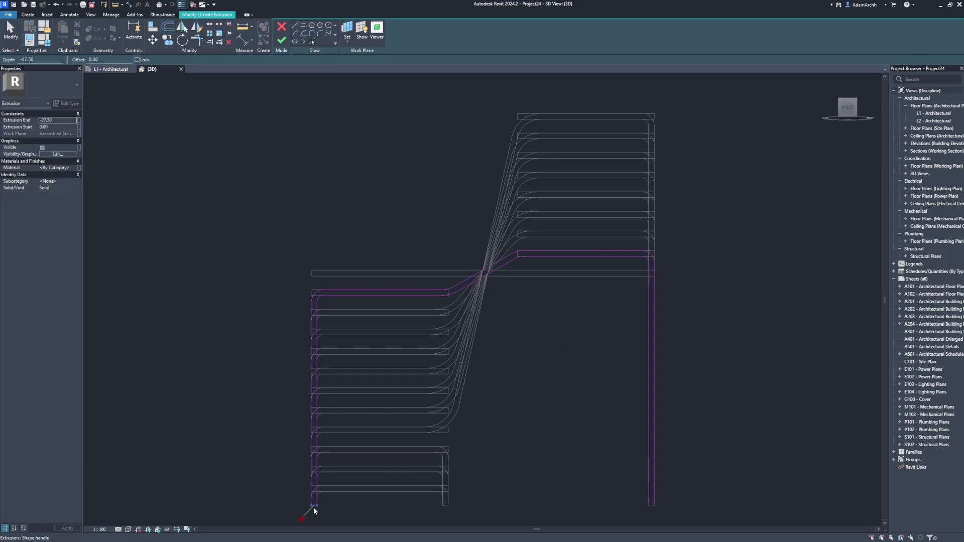
left_click(650, 507)
left_click(282, 40)
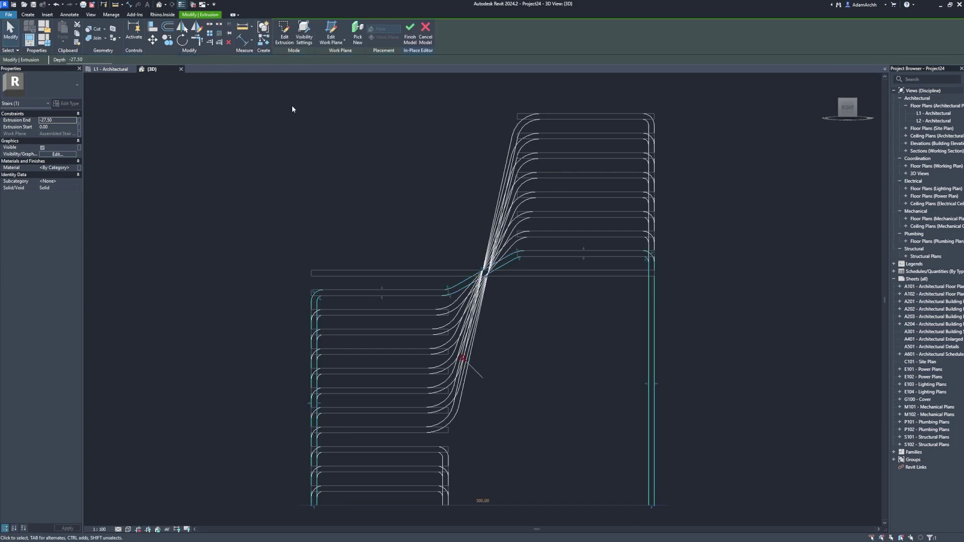
key("Escape")
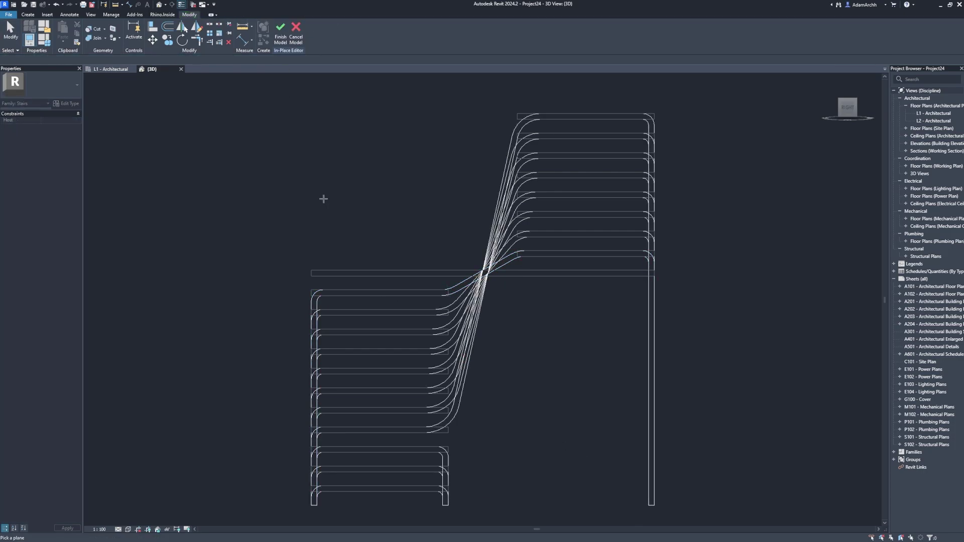
Step: On the landing's face, sketch a new extrusion's 10 cm-radius chain from the floor up, along the landing's top and down to the floor
left_click(346, 272)
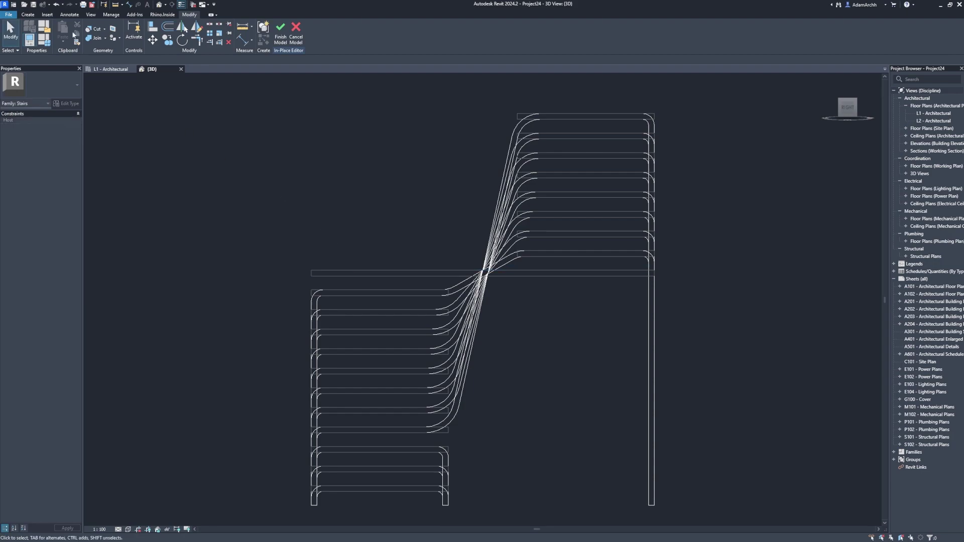
left_click(27, 14)
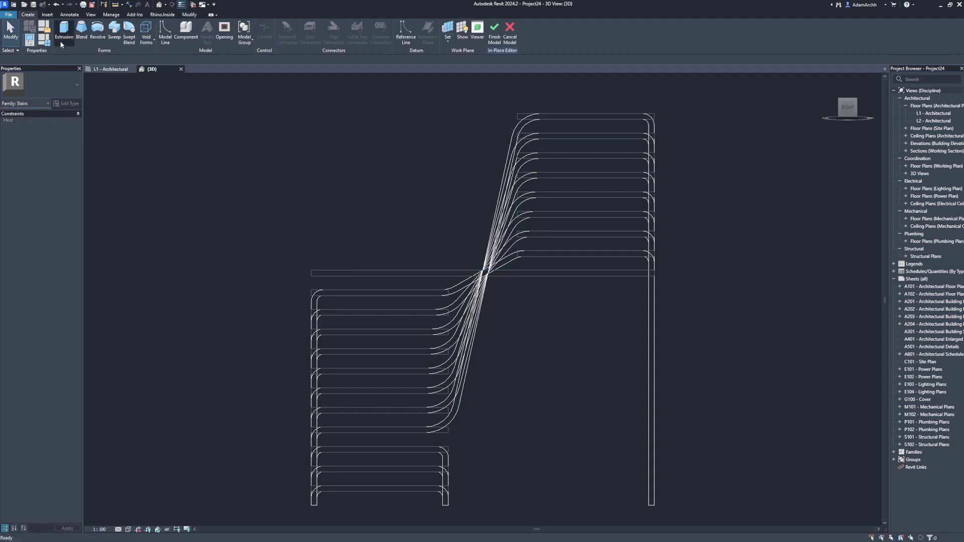
left_click(64, 33)
left_click(179, 60)
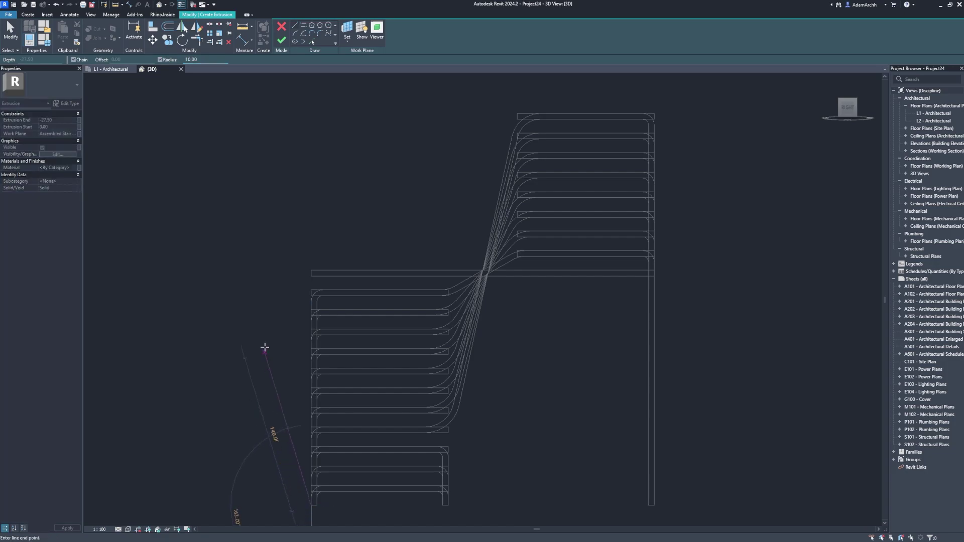
left_click(311, 271)
left_click(654, 270)
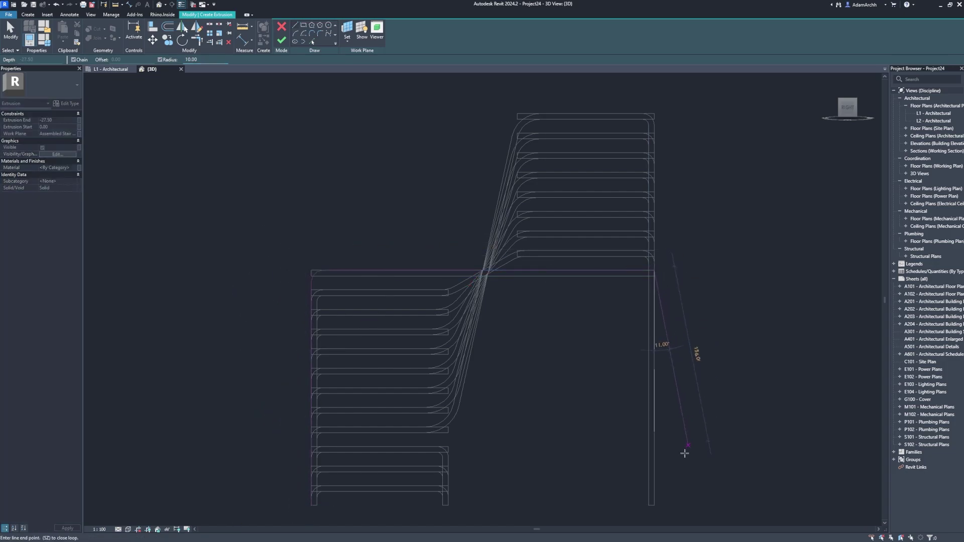
left_click(653, 504)
key("Escape")
key("Escape")
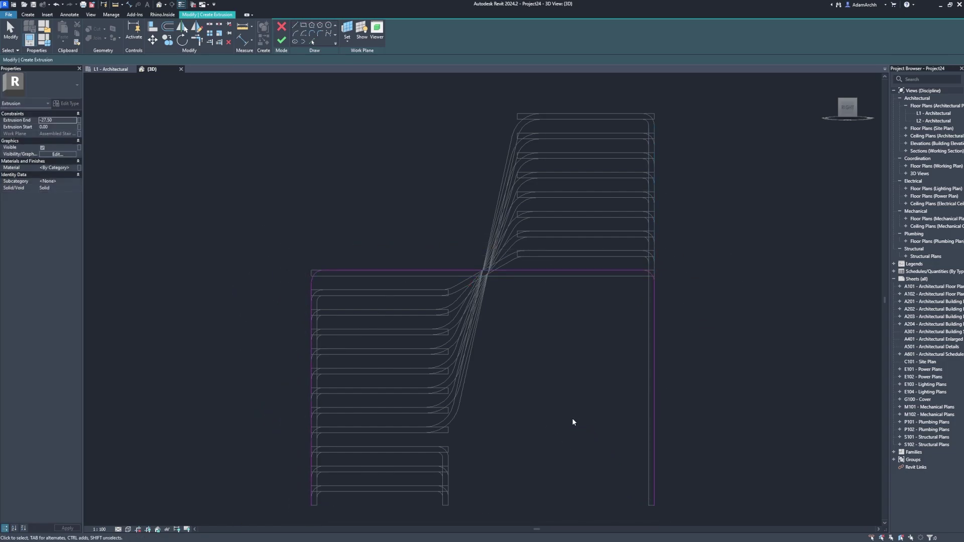
Step: Offset the whole landing chain inward by 5 cm, keeping the original lines
key("o")
key("f")
key("Tab")
left_click(641, 381)
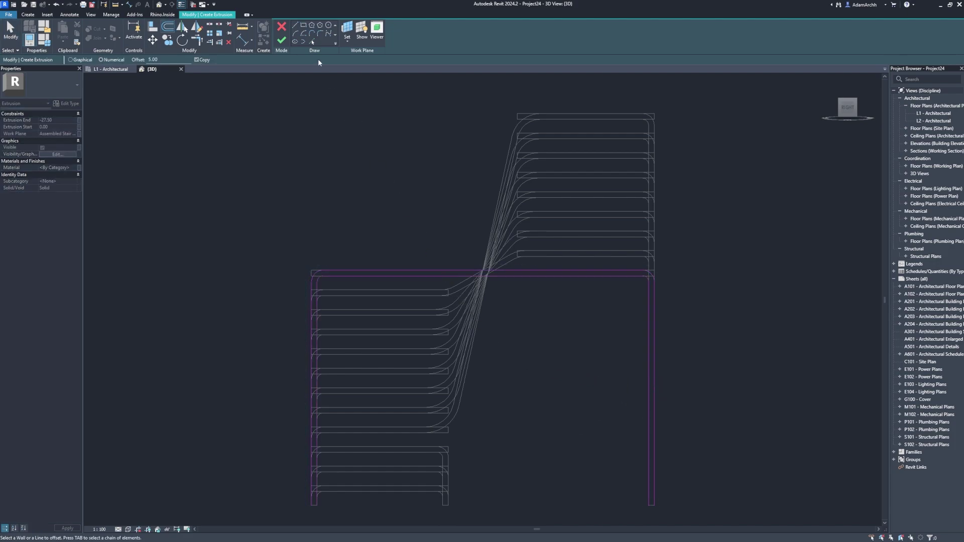
Step: Close both floor ends of the landing band with picked lines and finish the extrusion
left_click(313, 42)
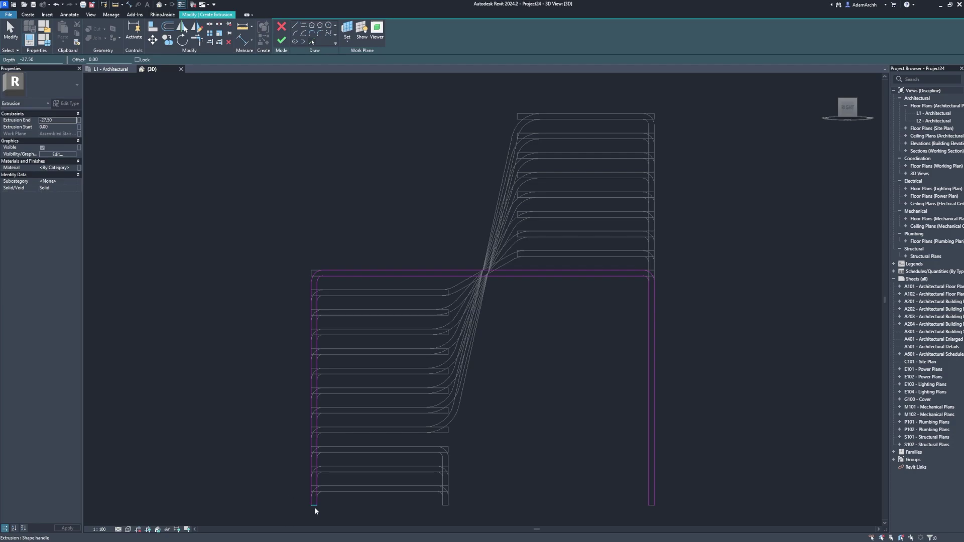
left_click(652, 506)
left_click(282, 41)
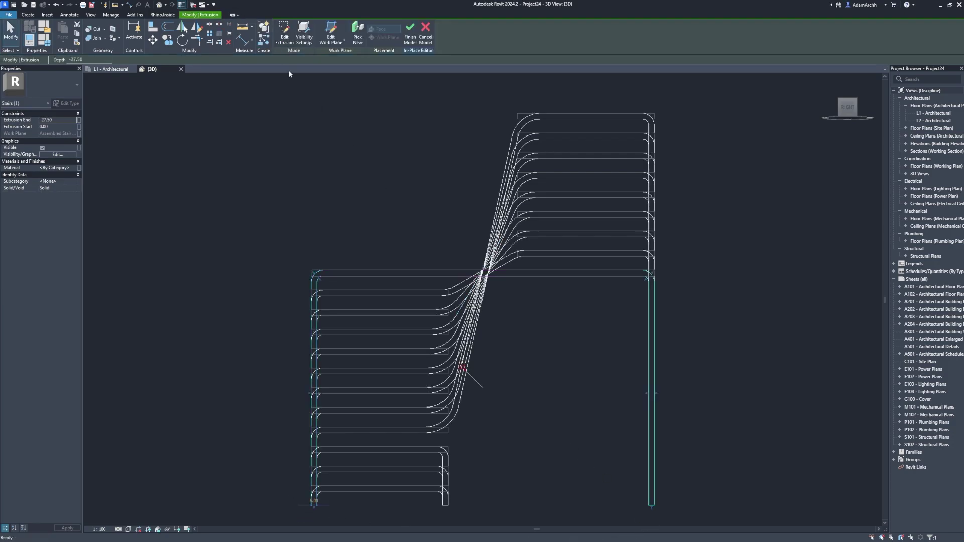
Step: In the front view, stretch the landing band's extrusion to the landing's outer edge
left_click_drag(837, 104, 842, 113)
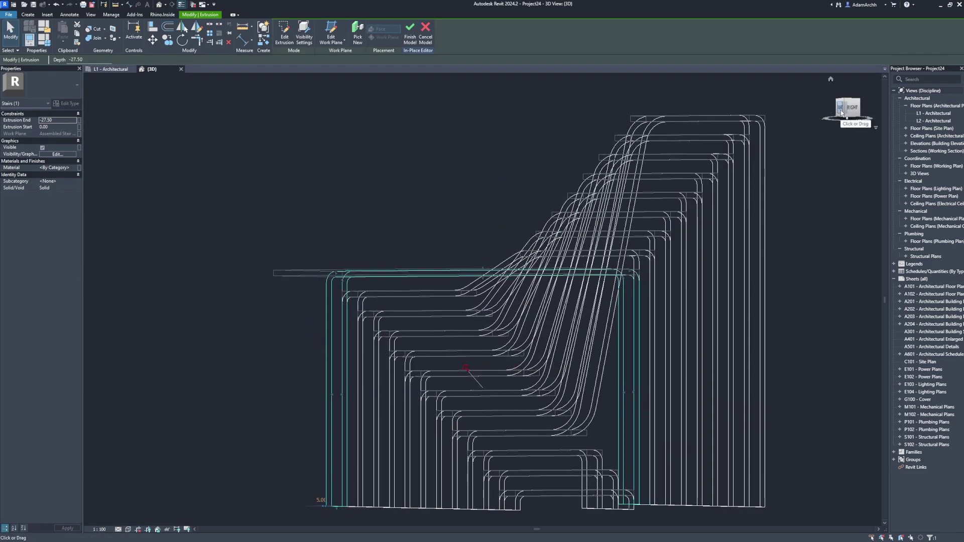
left_click(842, 111)
left_click(423, 257)
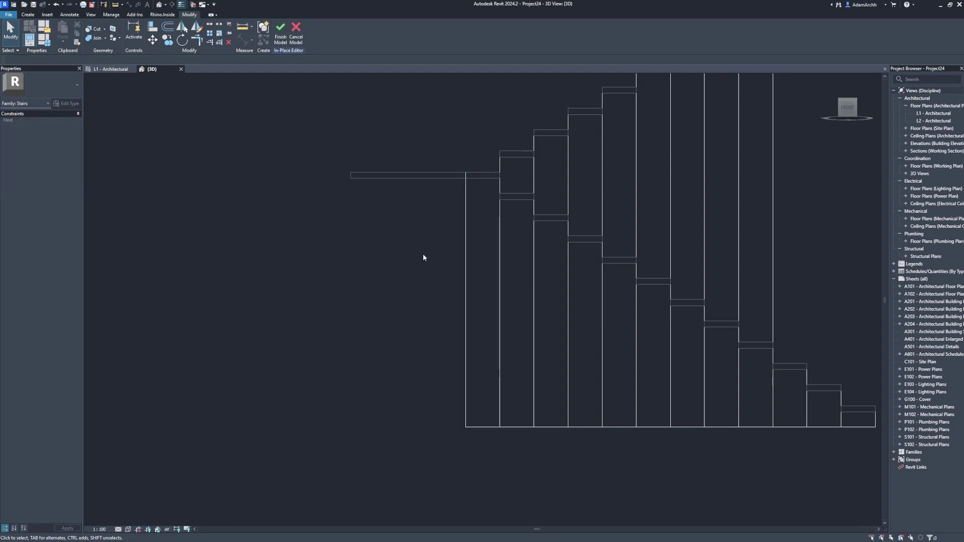
left_click(465, 280)
left_click_drag(451, 302, 350, 301)
left_click(288, 262)
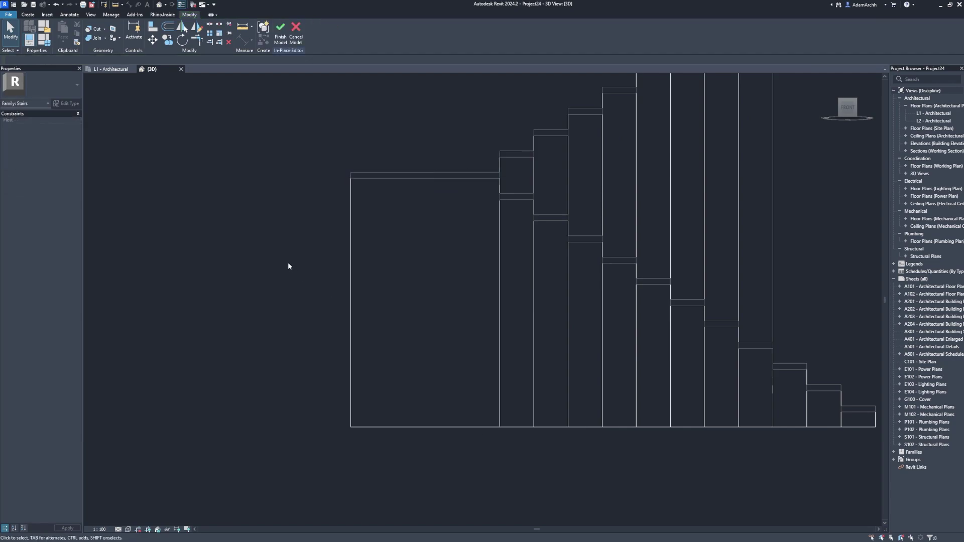
Step: Display the model shaded and set the extrusion end of all the tread bands, excluding the landing band, to -26.50
middle_click_drag(334, 251, 198, 330)
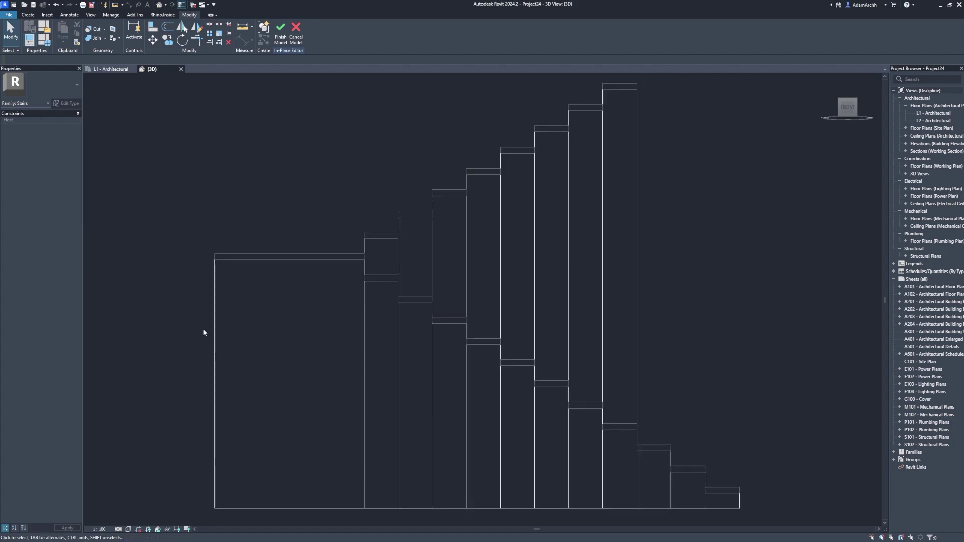
key("s")
key("d")
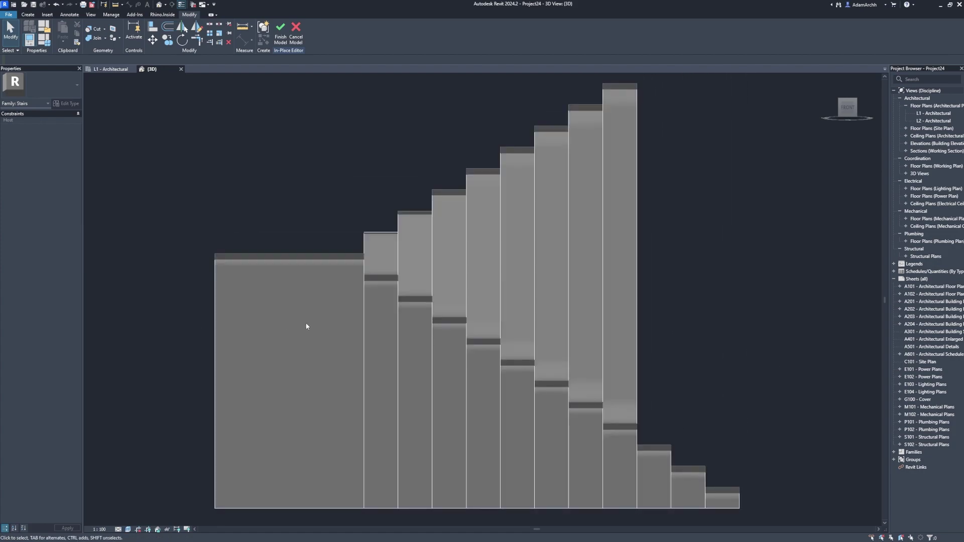
left_click_drag(771, 313, 379, 499)
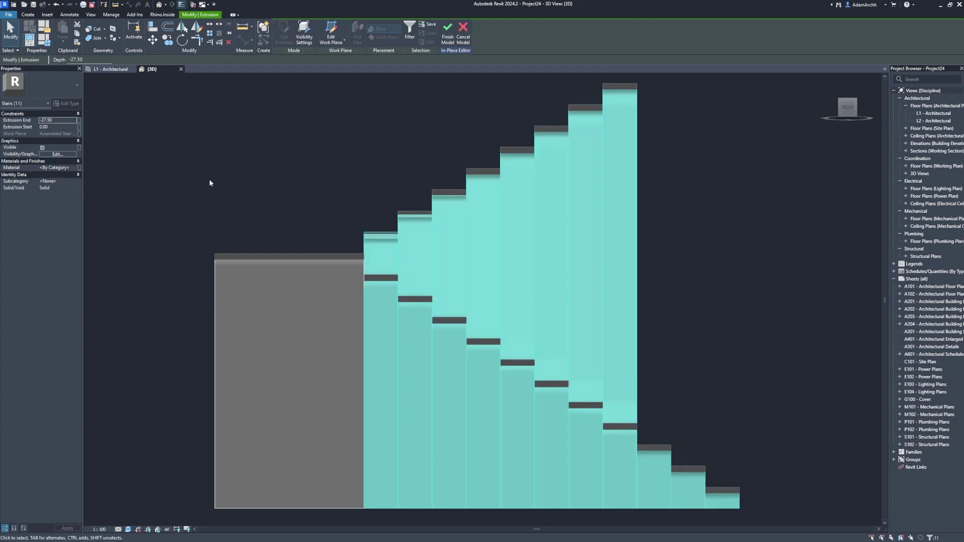
type("26")
key("Return")
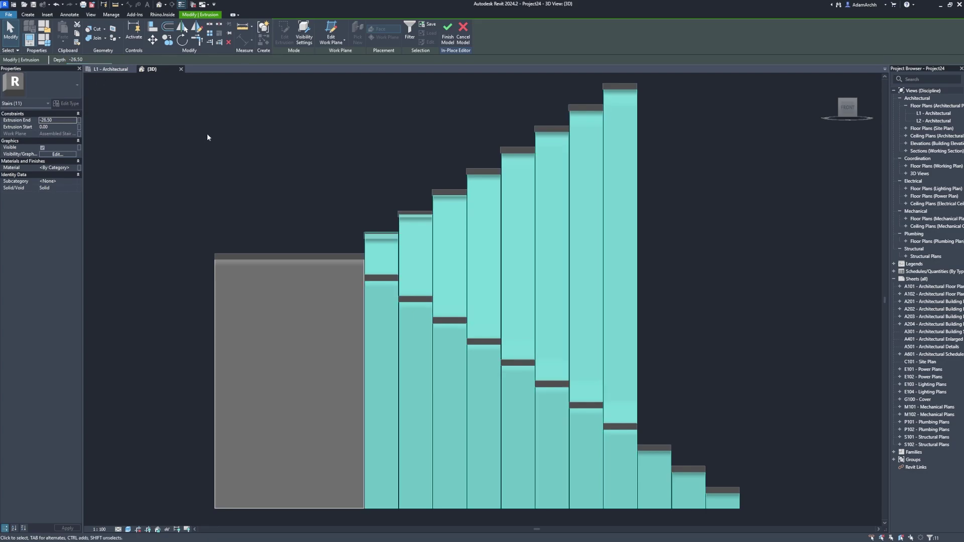
left_click(271, 179)
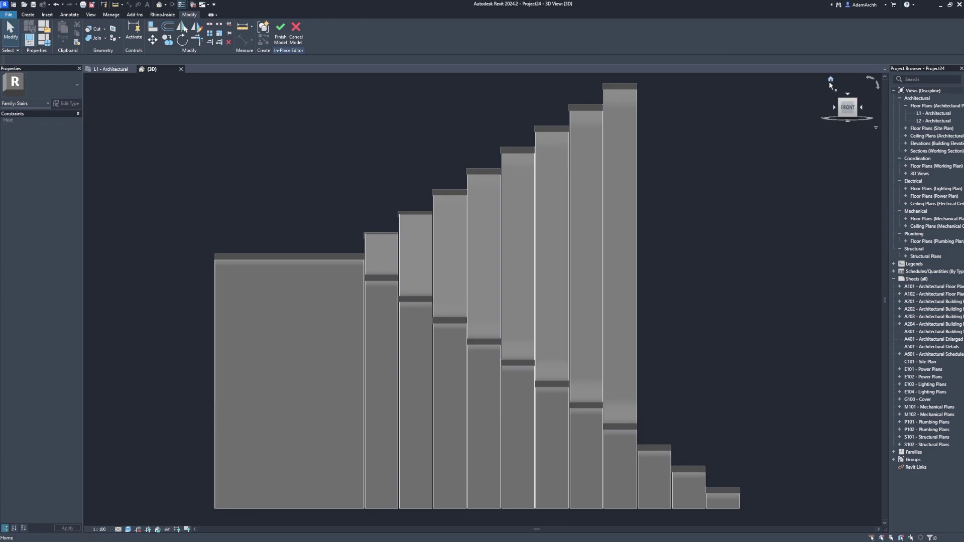
Step: Finish the in-place stair model and hide the original assembled stair in the 3D view
left_click(831, 81)
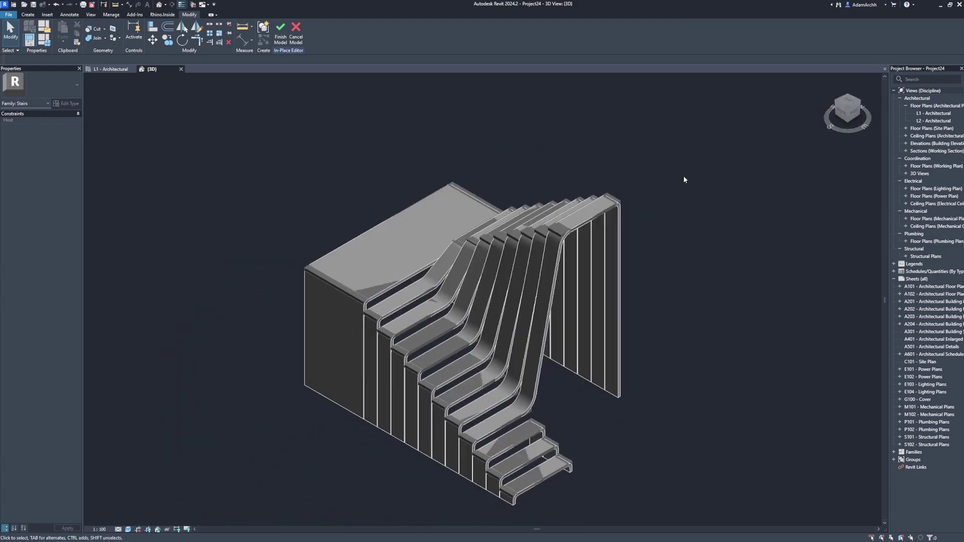
left_click(280, 39)
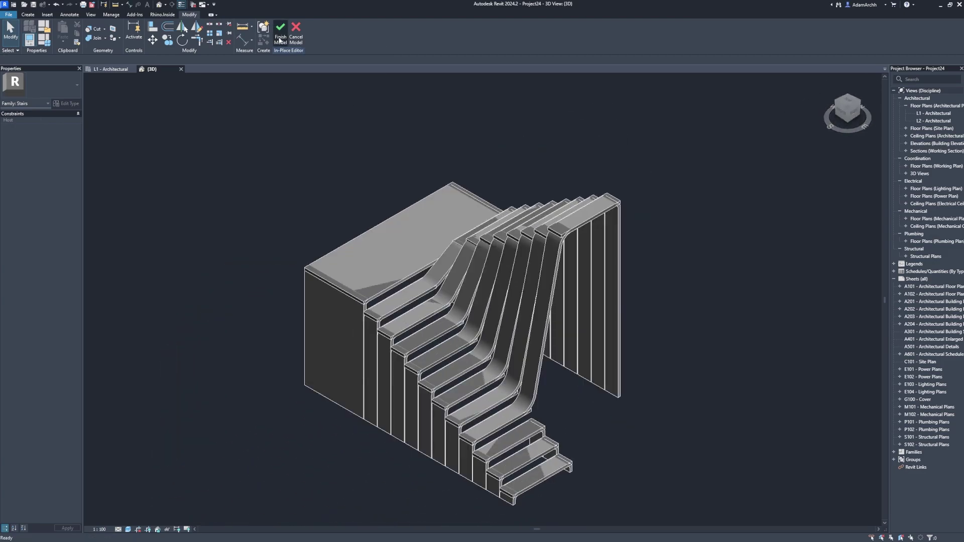
left_click(340, 243)
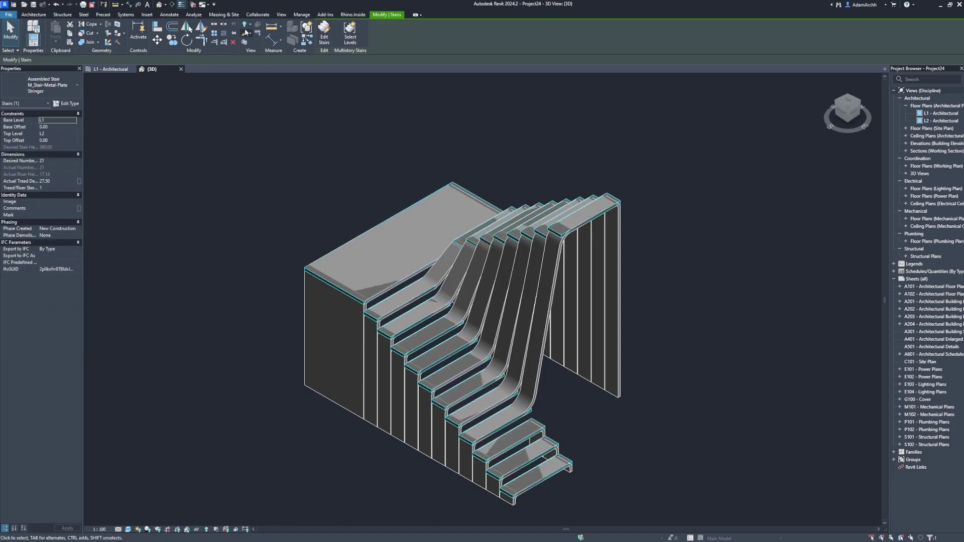
left_click(289, 171)
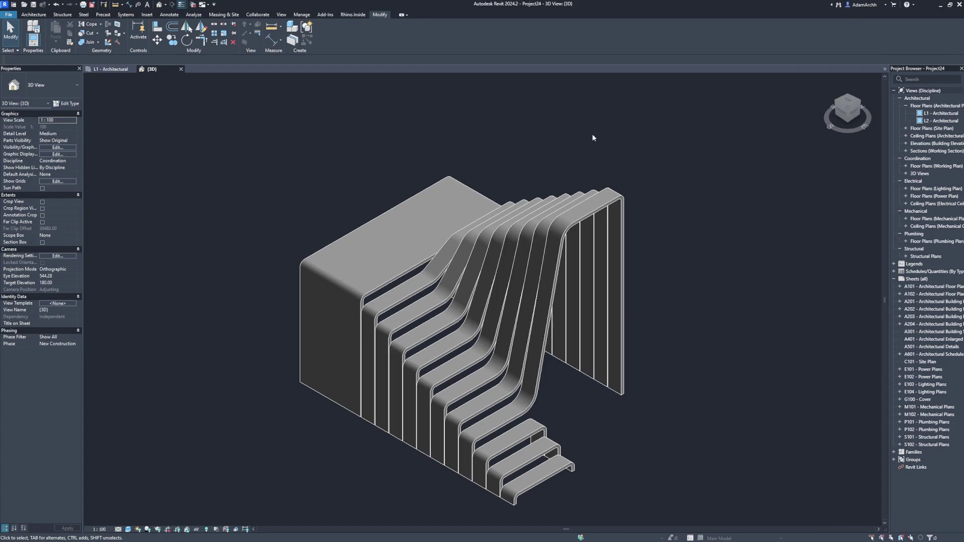
Step: Examine the finished folded-band stair from the front, right side, raised right side and an isometric angle
left_click(845, 112)
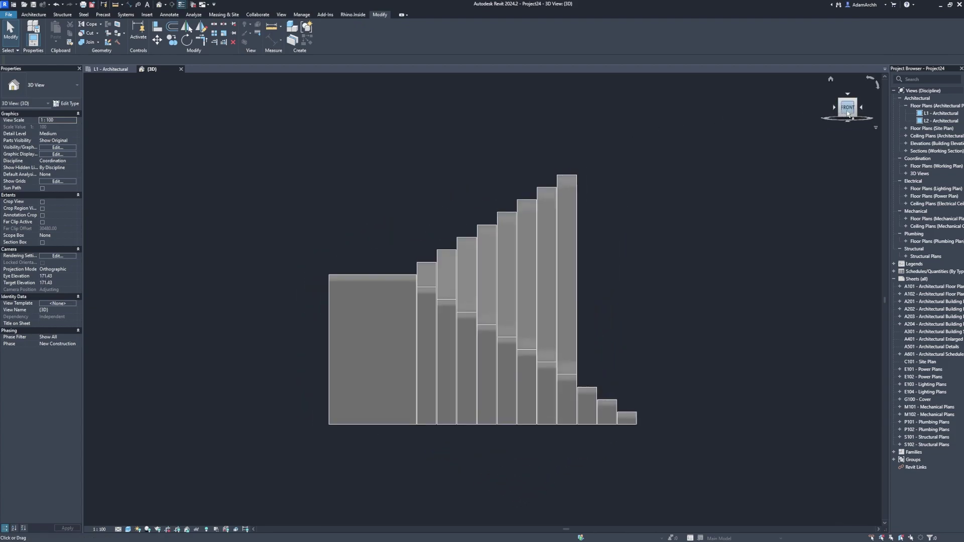
left_click(855, 107)
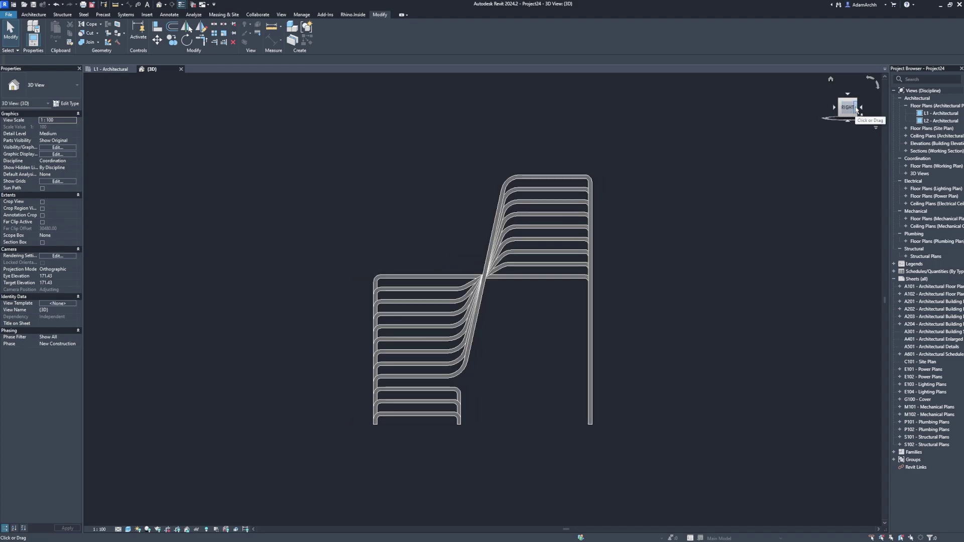
left_click(849, 104)
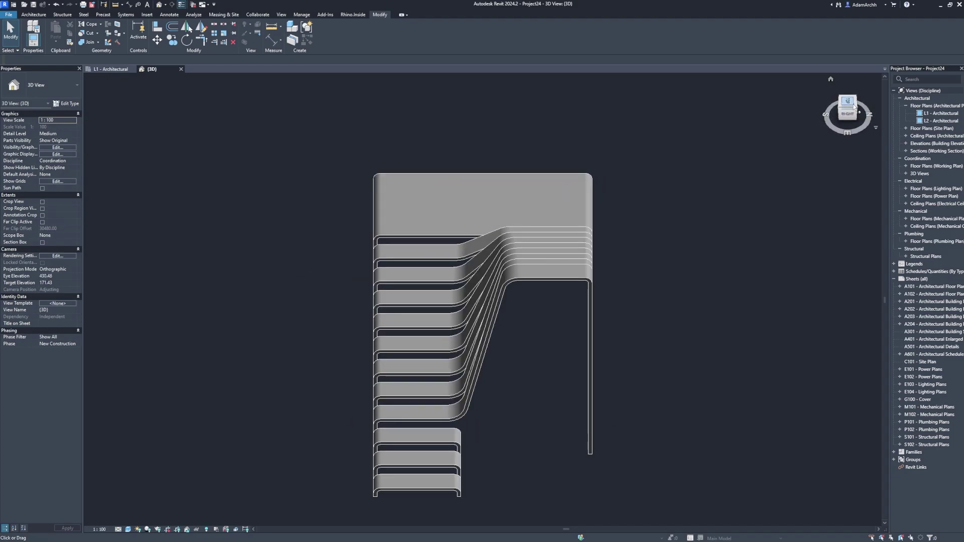
left_click(830, 79)
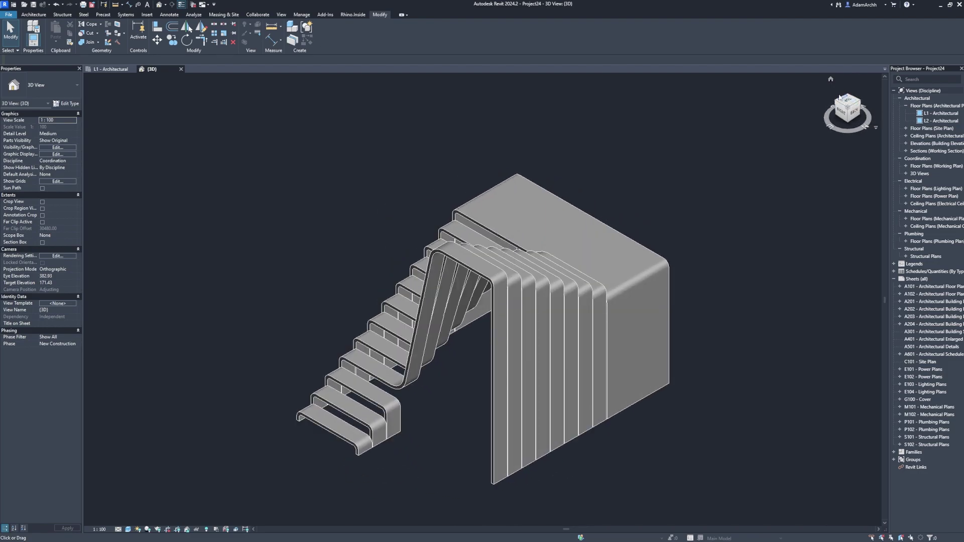